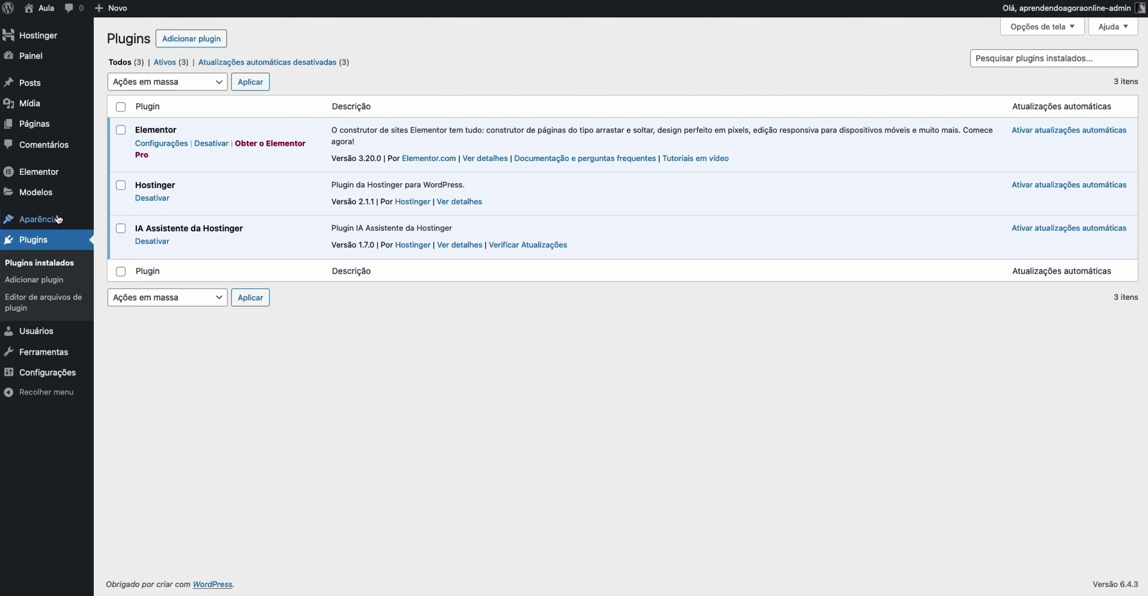
Open the installed themes page to check which theme is active.
{"action": "mouse_move", "coordinate": [58, 219]}
{"action": "left_click", "coordinate": [122, 223]}
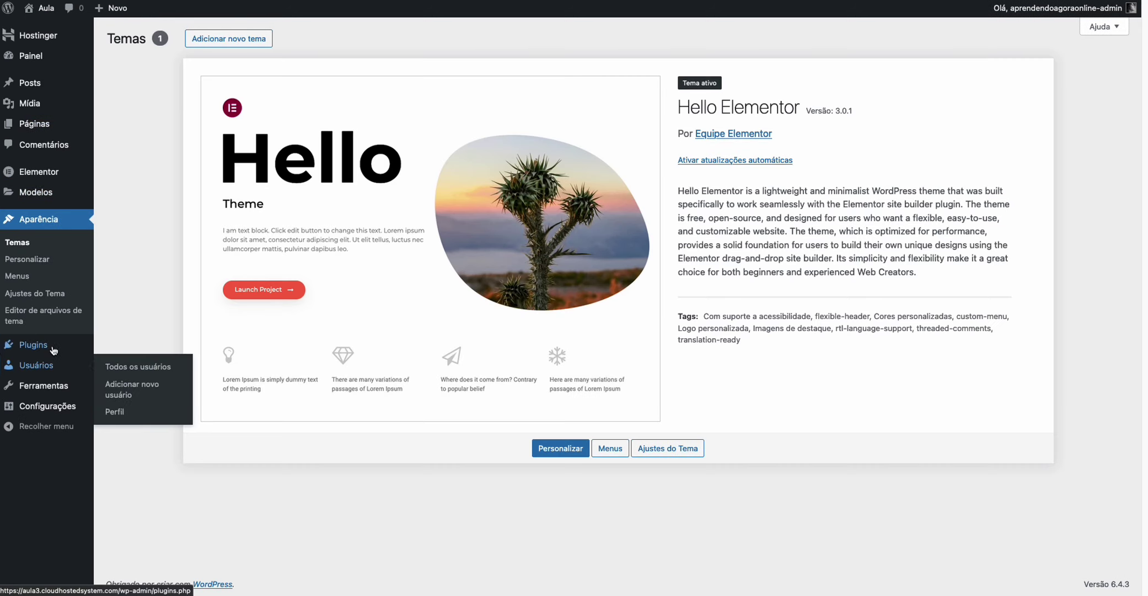
Search the plugin directory for "header" and install and activate Elementor Header & Footer Builder.
{"action": "left_click", "coordinate": [34, 344]}
{"action": "left_click", "coordinate": [199, 39]}
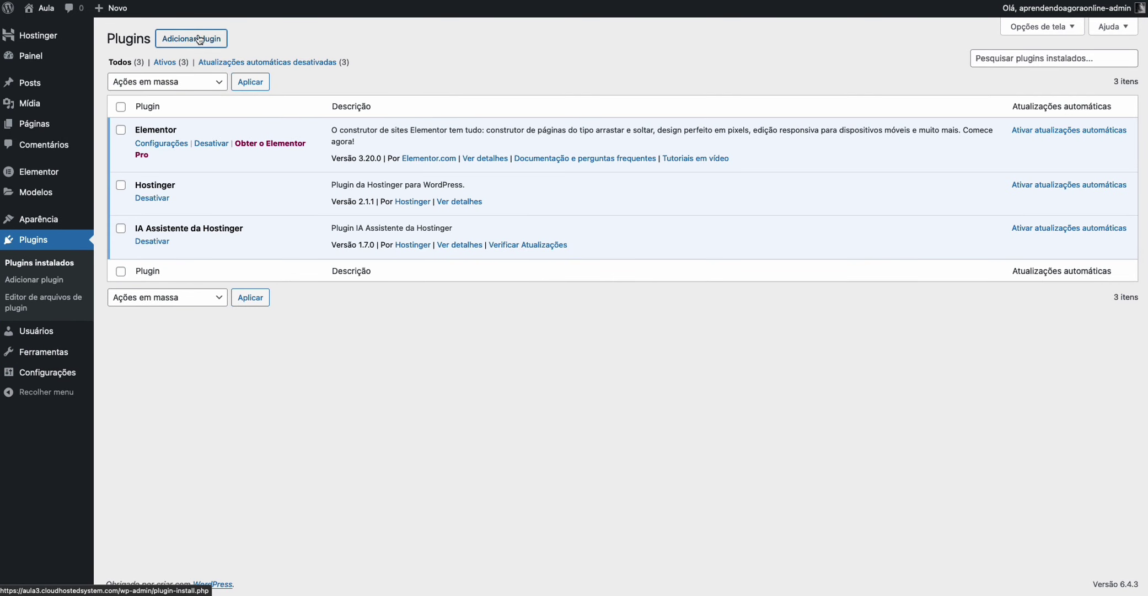
{"action": "left_click", "coordinate": [1003, 74]}
{"action": "type", "text": "he"}
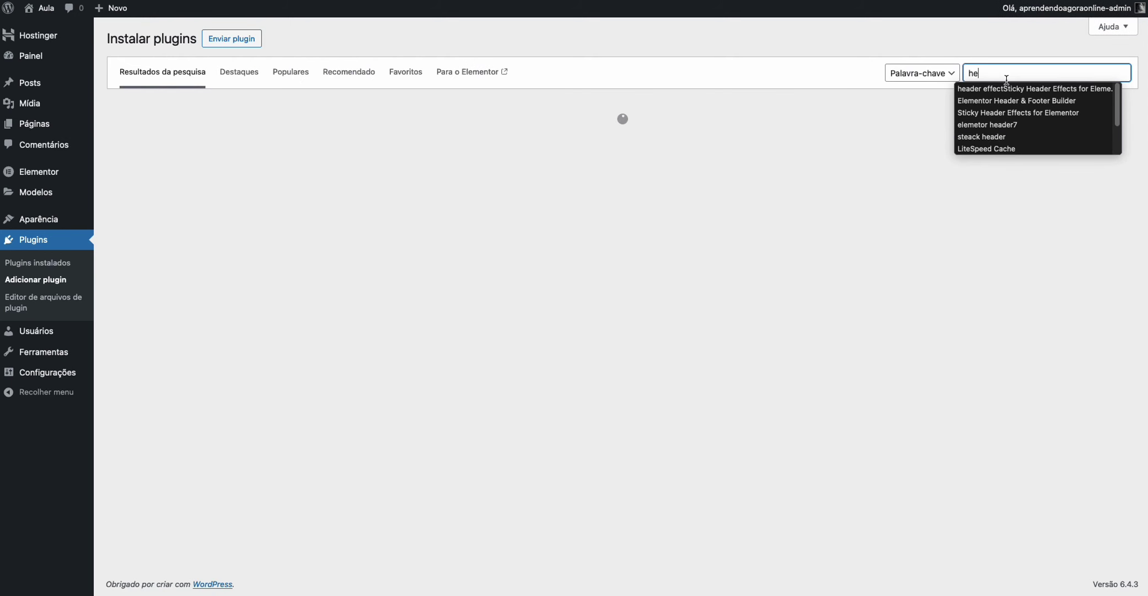
{"action": "type", "text": "ader"}
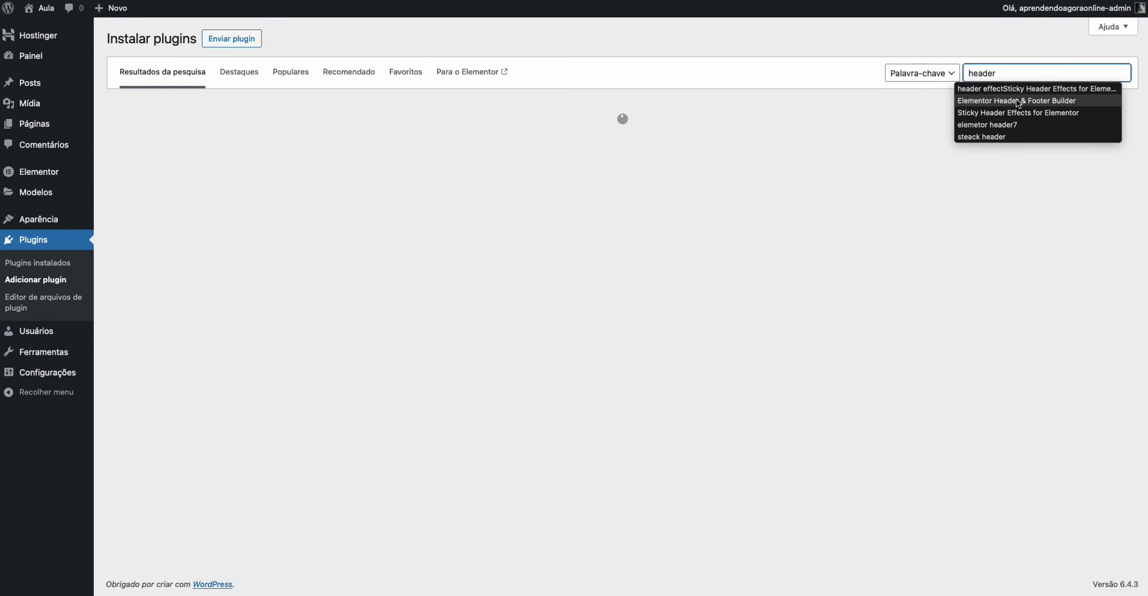
{"action": "scroll", "coordinate": [288, 131], "scroll_direction": "down", "scroll_amount": 1}
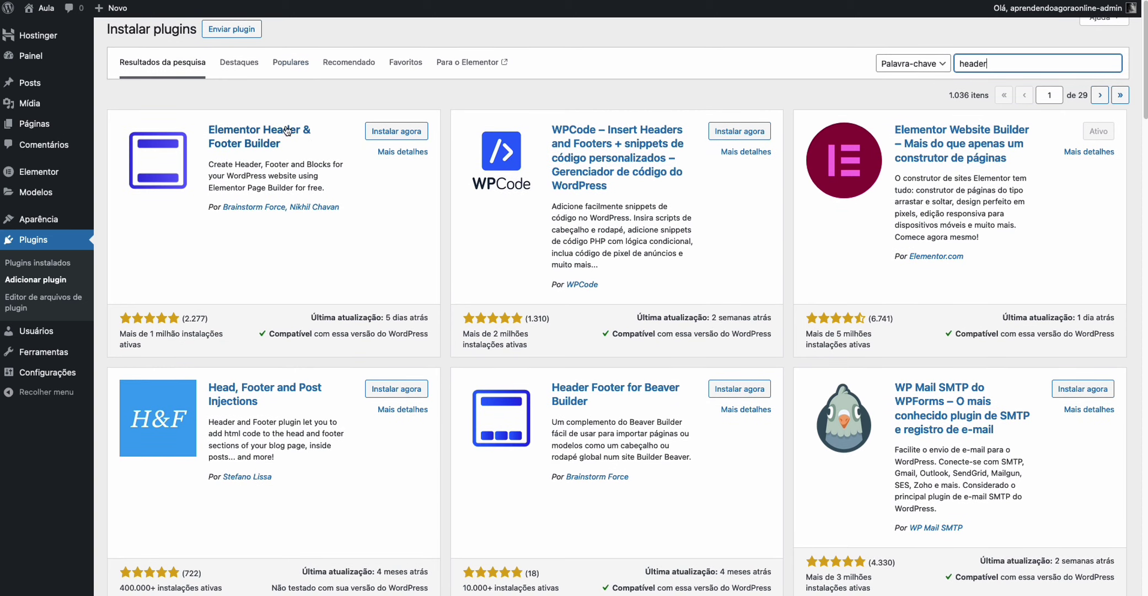
{"action": "left_click", "coordinate": [399, 135]}
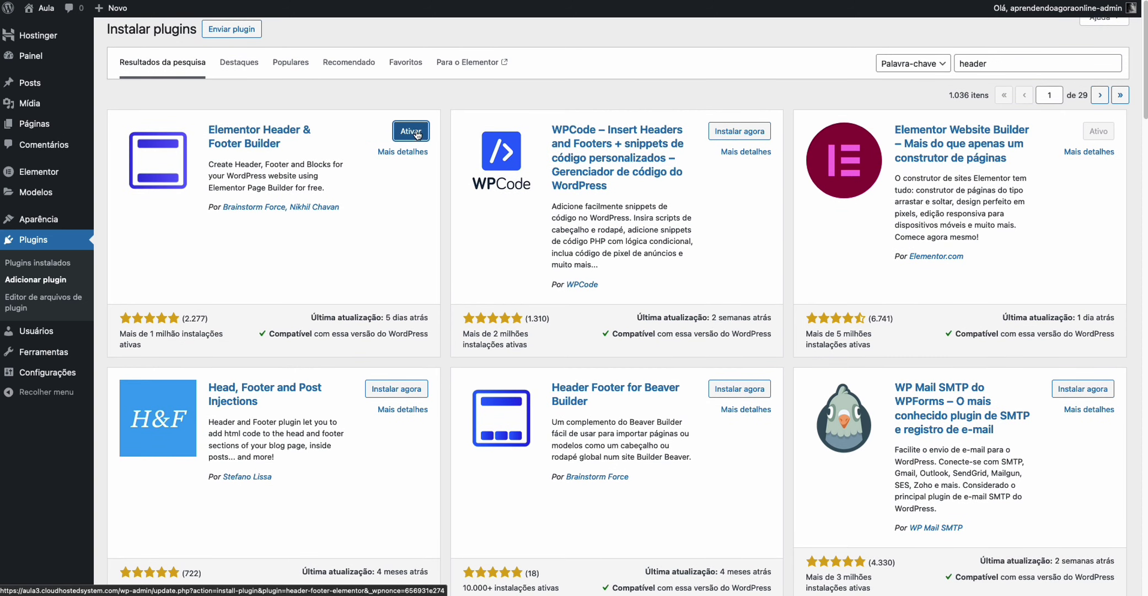
{"action": "left_click", "coordinate": [415, 132]}
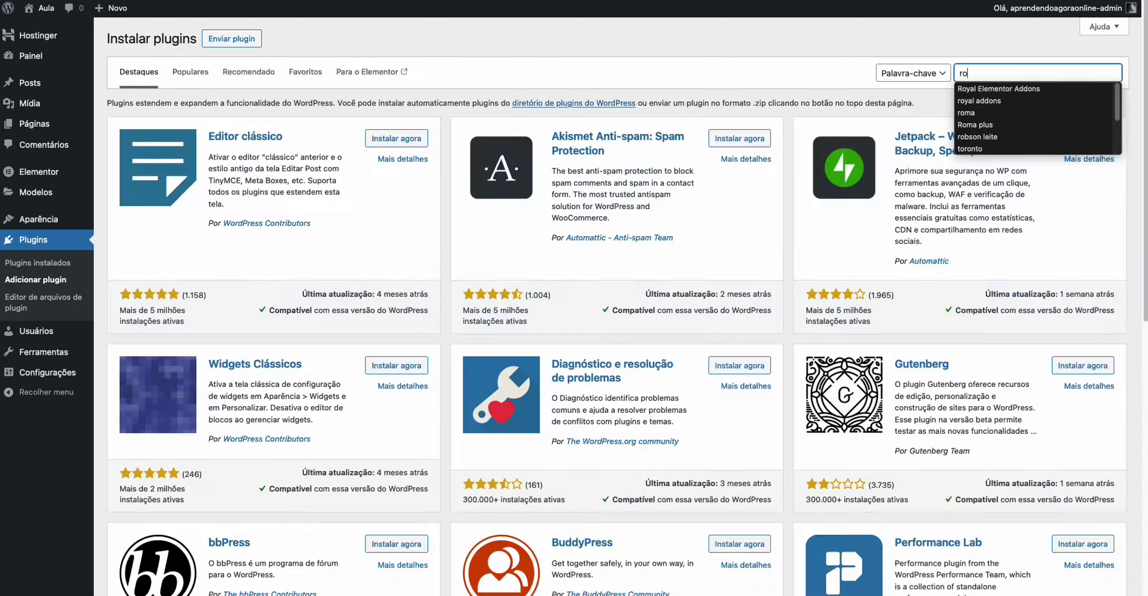
Find, install and activate the Royal Elementor Addons and Templates plugin, skipping its notification opt-in.
{"action": "left_click", "coordinate": [1036, 87]}
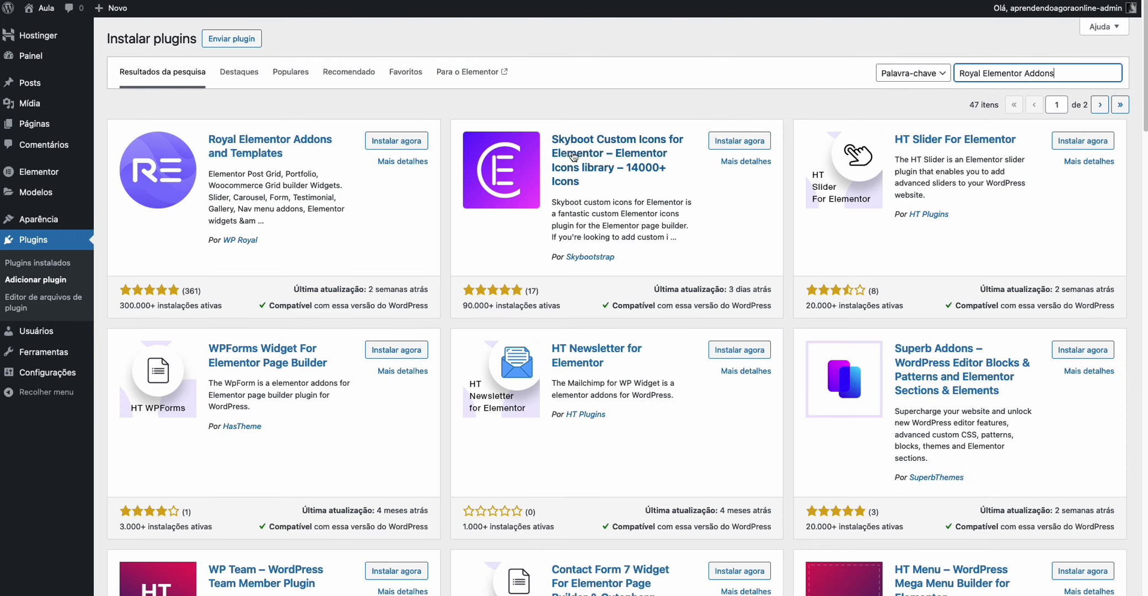
{"action": "left_click", "coordinate": [395, 142]}
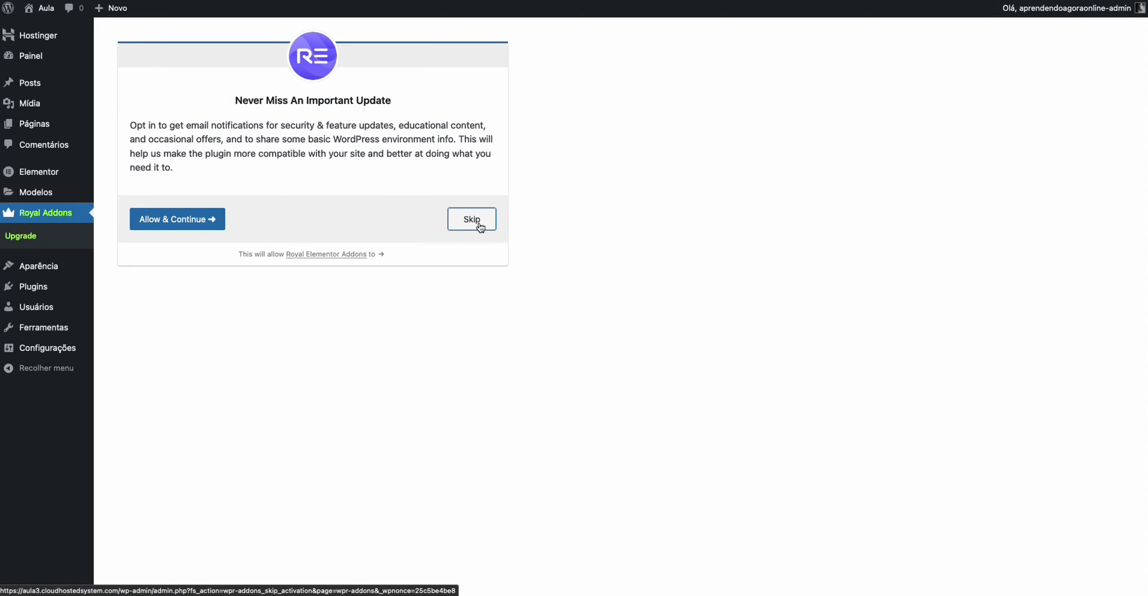
{"action": "left_click", "coordinate": [477, 228]}
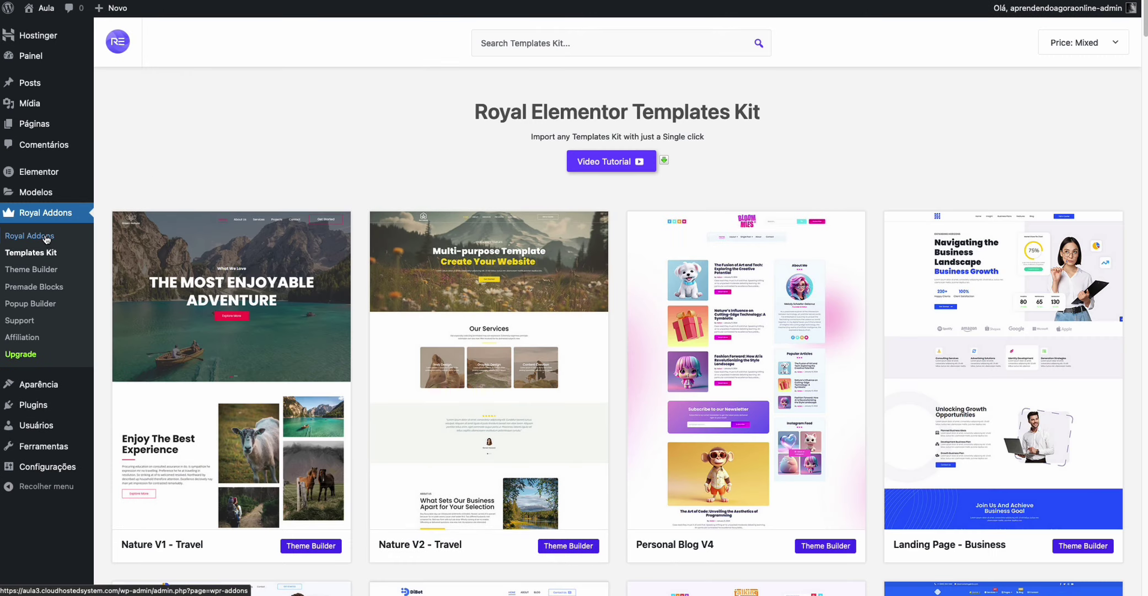
In the Royal Addons settings, turn off all widgets and enable only Nav Menu.
{"action": "left_click", "coordinate": [46, 237]}
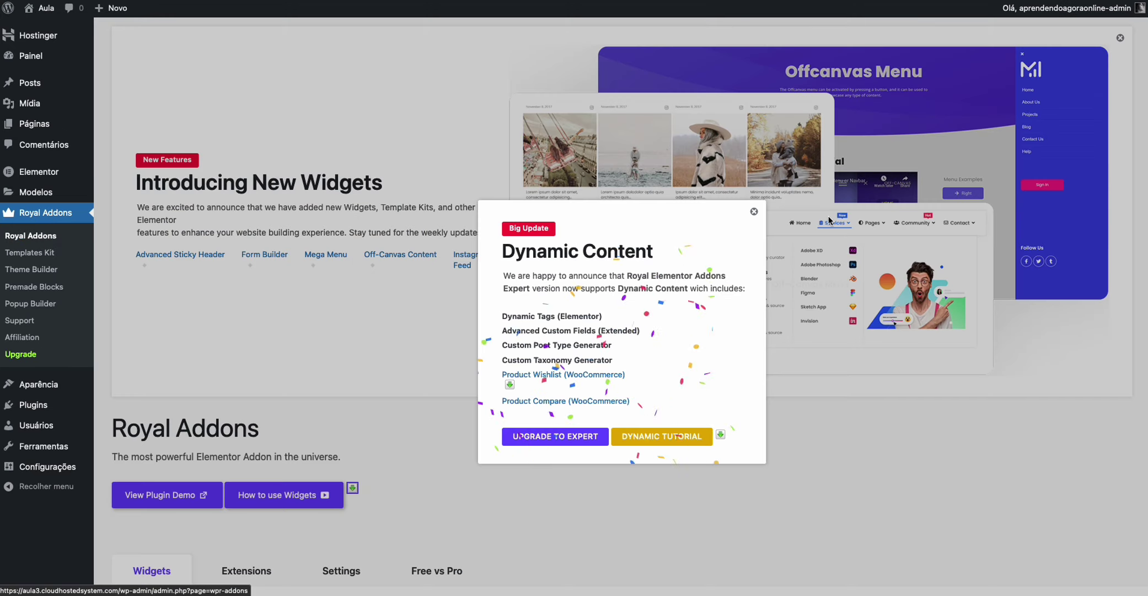
{"action": "left_click", "coordinate": [755, 214]}
{"action": "scroll", "coordinate": [452, 303], "scroll_direction": "down", "scroll_amount": 8}
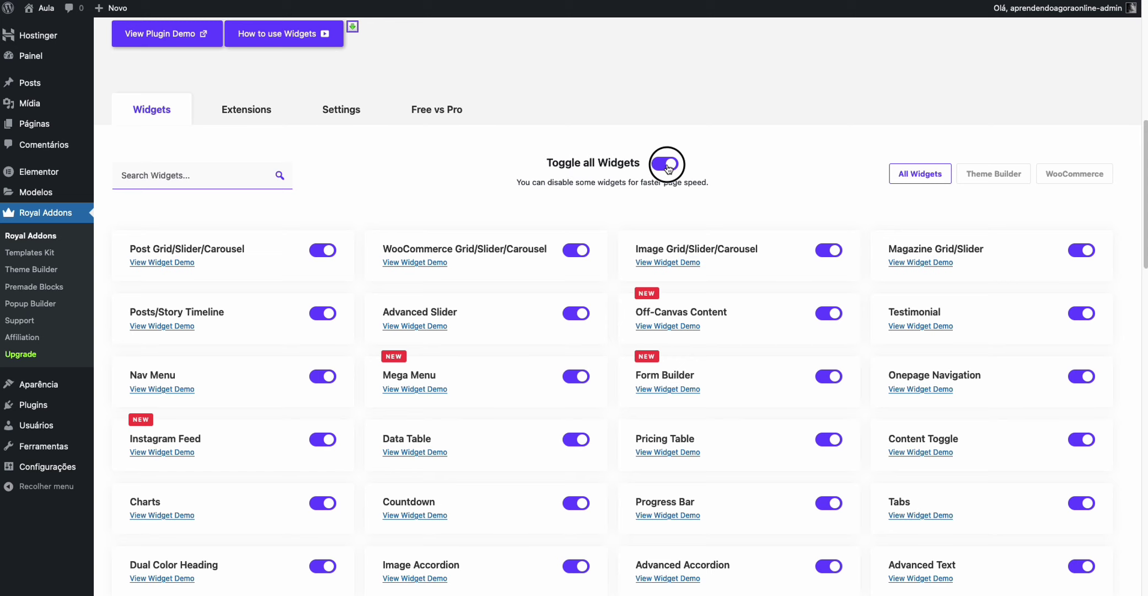
{"action": "left_click", "coordinate": [665, 163]}
{"action": "scroll", "coordinate": [606, 185], "scroll_direction": "down", "scroll_amount": 3}
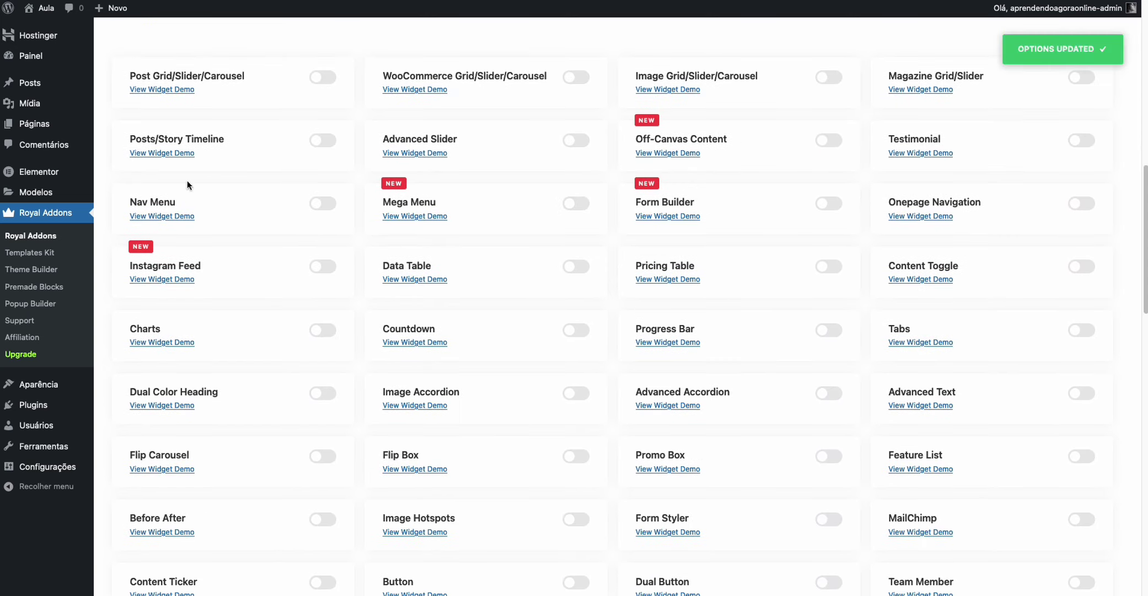
{"action": "left_click", "coordinate": [324, 203]}
Examine the Royal Addons widget list, including the Form Builder entry.
{"action": "scroll", "coordinate": [607, 220], "scroll_direction": "up", "scroll_amount": 4}
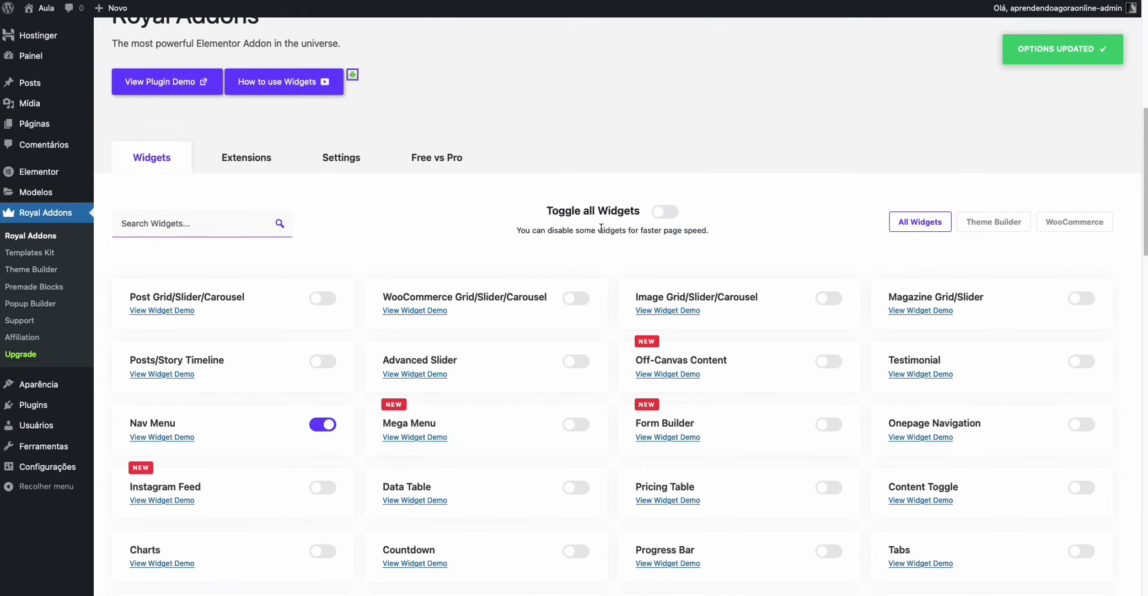
{"action": "scroll", "coordinate": [604, 223], "scroll_direction": "down", "scroll_amount": 4}
{"action": "scroll", "coordinate": [253, 214], "scroll_direction": "down", "scroll_amount": 1}
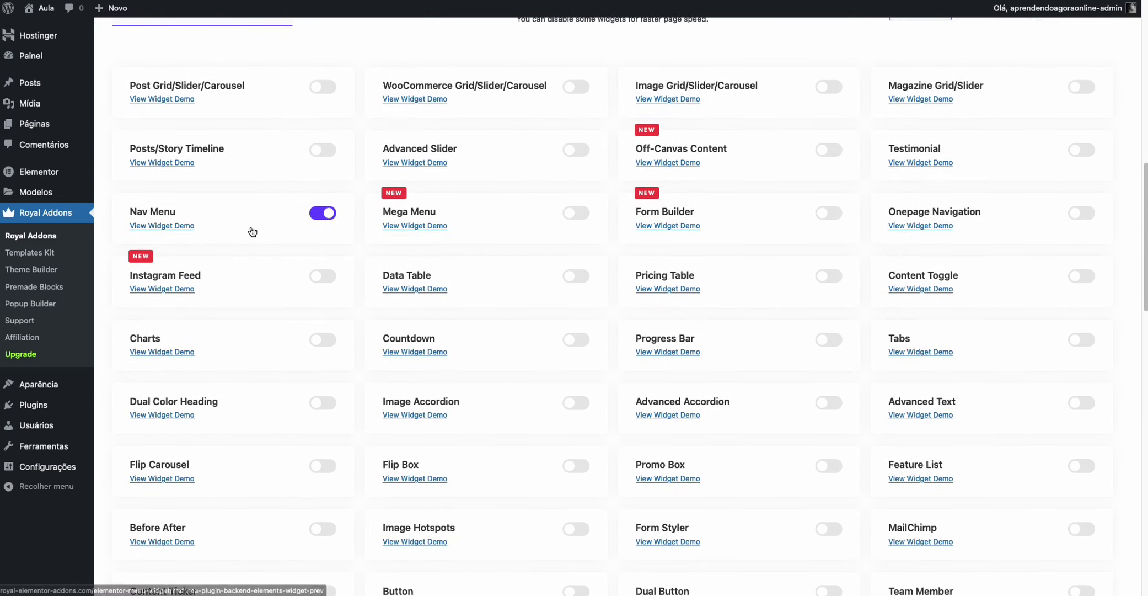
{"action": "scroll", "coordinate": [568, 257], "scroll_direction": "up", "scroll_amount": 2}
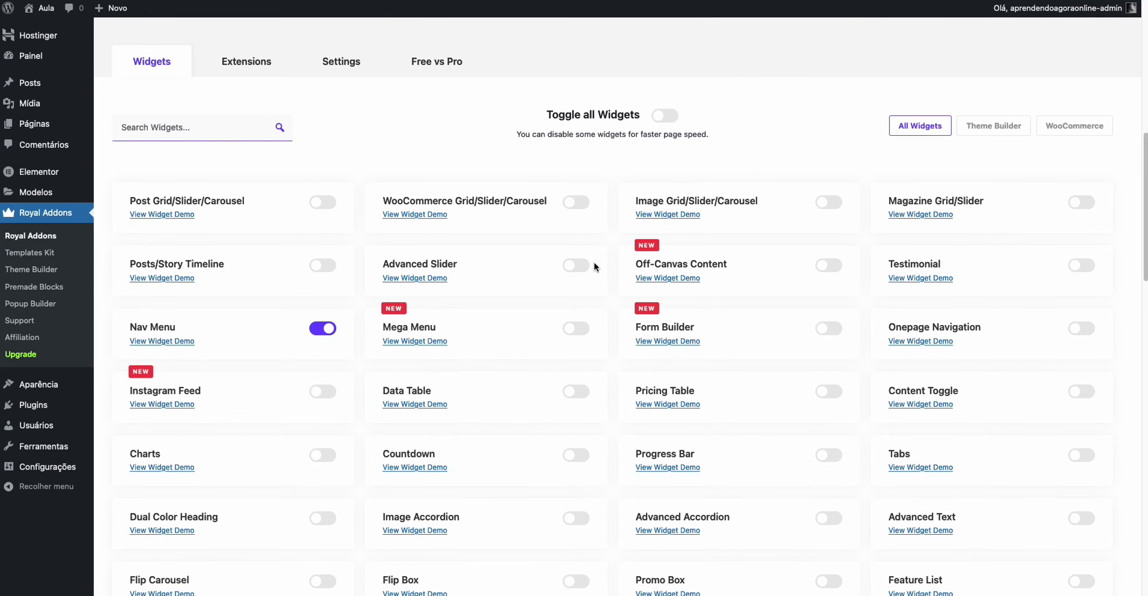
{"action": "scroll", "coordinate": [594, 265], "scroll_direction": "down", "scroll_amount": 2}
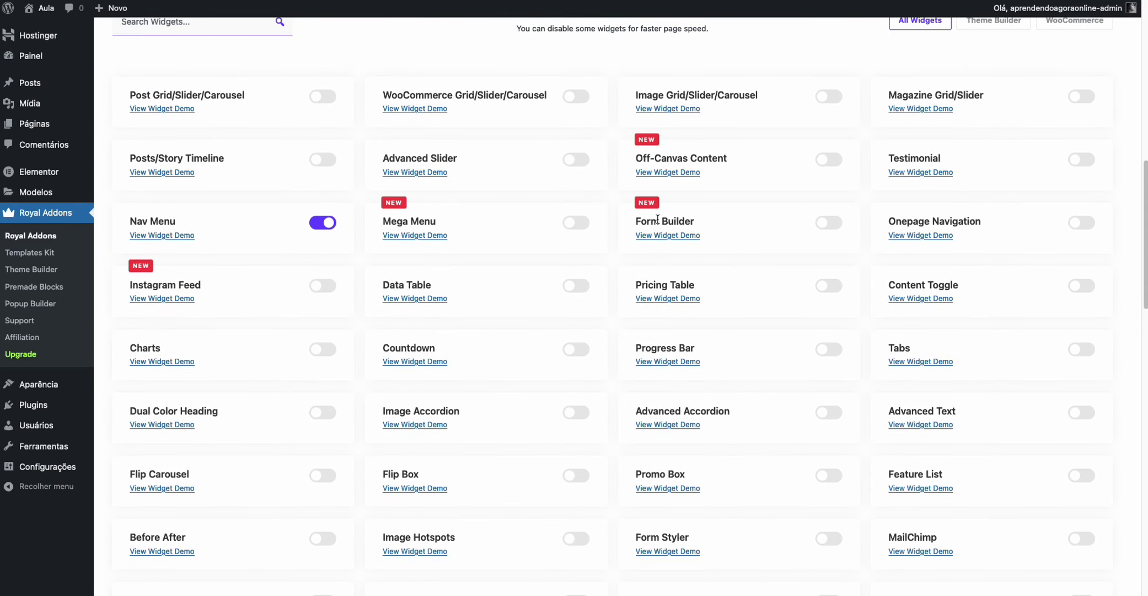
{"action": "double_click", "coordinate": [657, 222]}
{"action": "triple_click", "coordinate": [664, 221]}
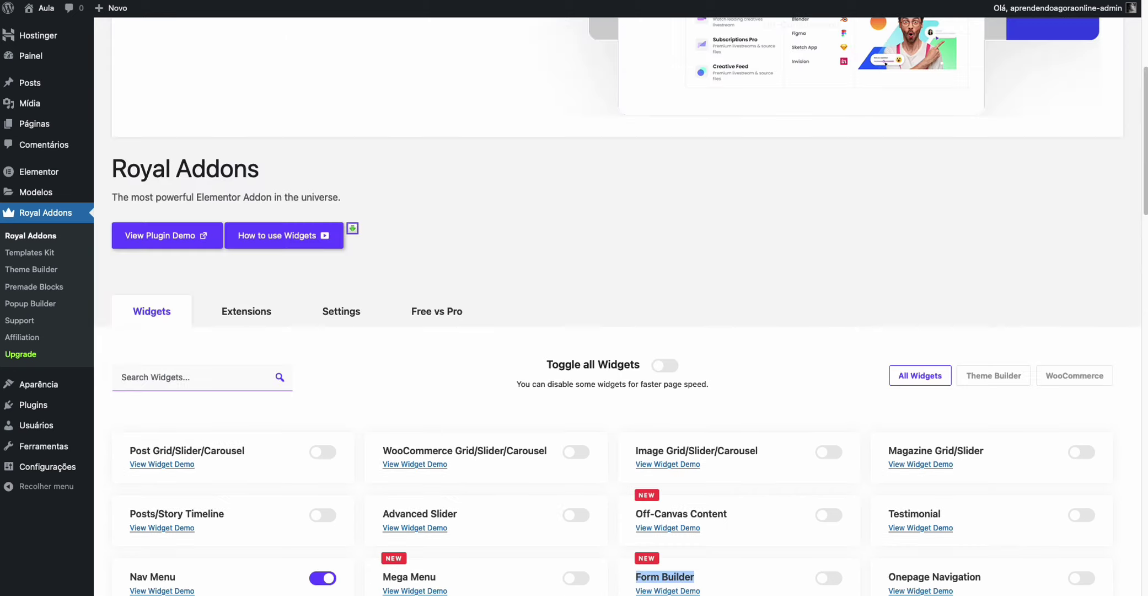
{"action": "scroll", "coordinate": [551, 248], "scroll_direction": "up", "scroll_amount": 6}
Open the template list of Elementor Header & Footer Builder and dismiss the New Features banner.
{"action": "mouse_move", "coordinate": [39, 384]}
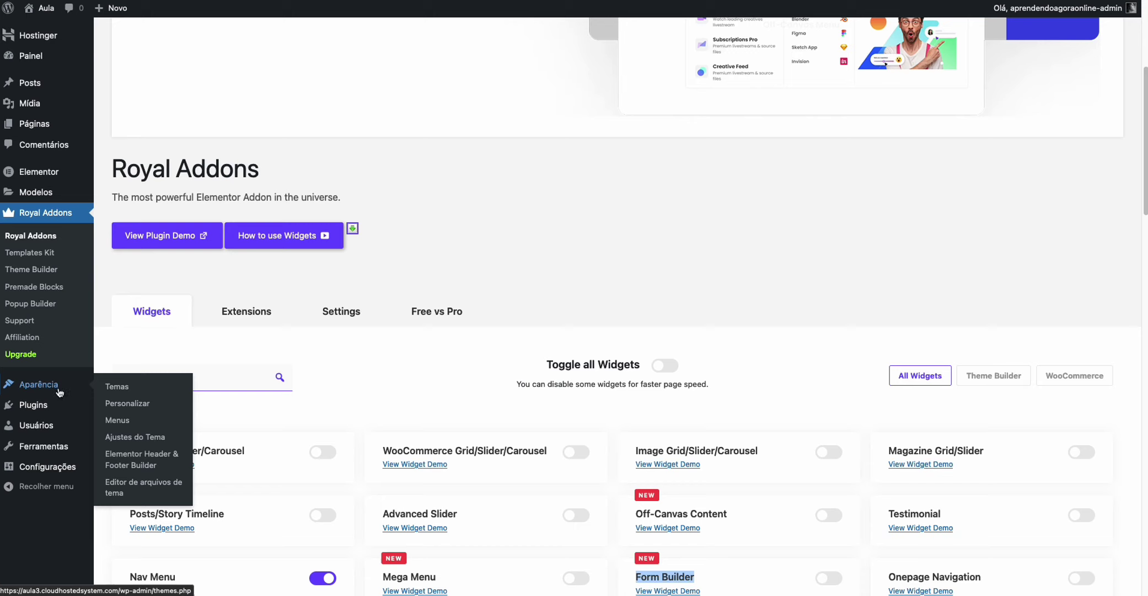
{"action": "left_click", "coordinate": [138, 463]}
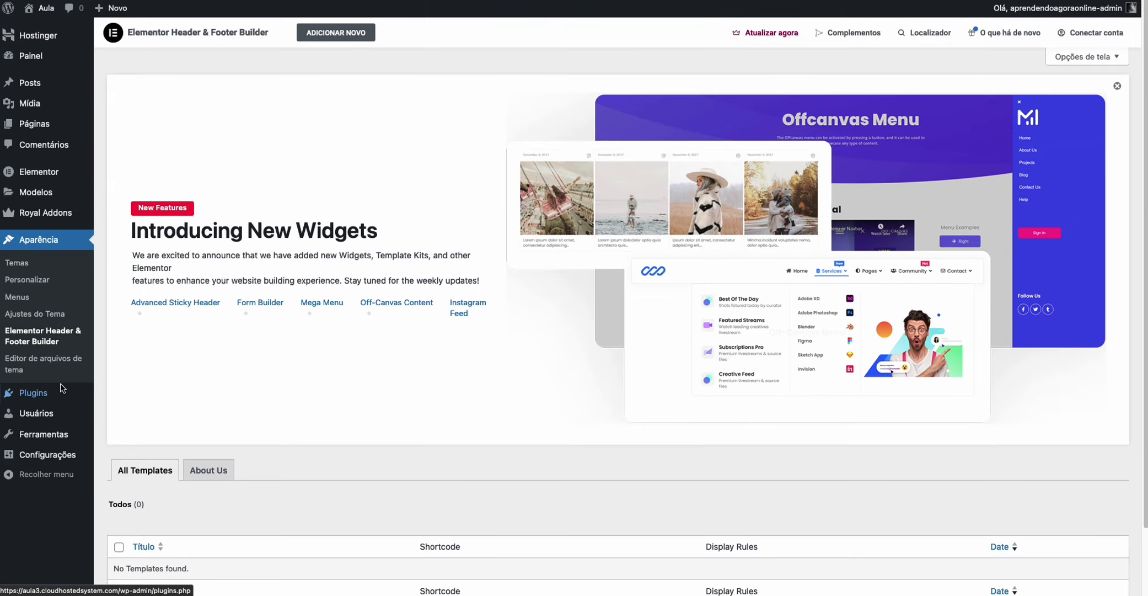
{"action": "mouse_move", "coordinate": [47, 404]}
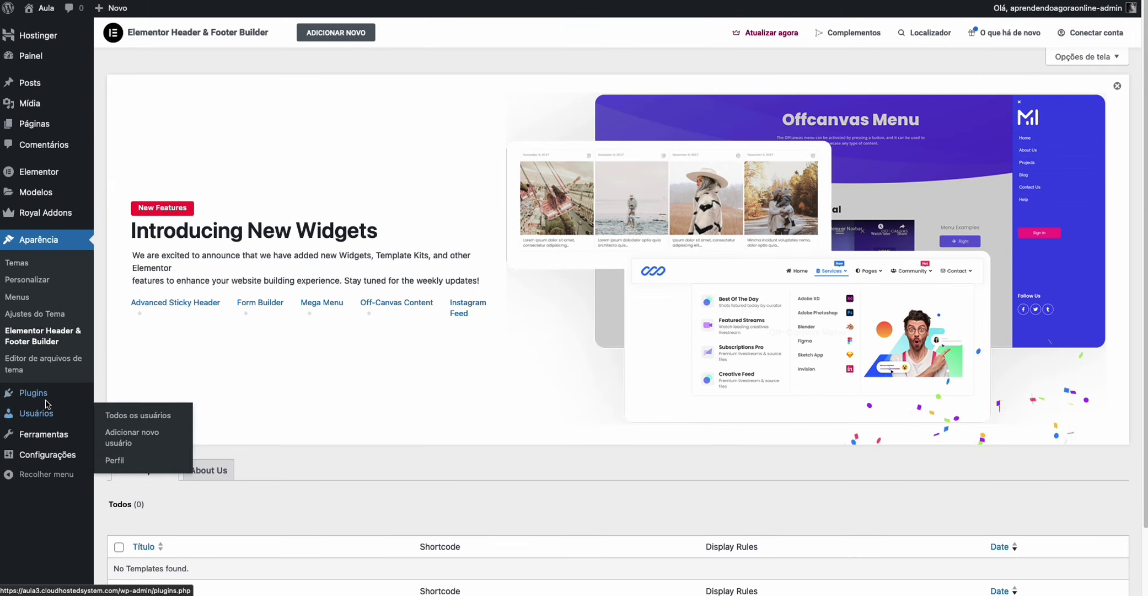
{"action": "scroll", "coordinate": [136, 357], "scroll_direction": "down", "scroll_amount": 2}
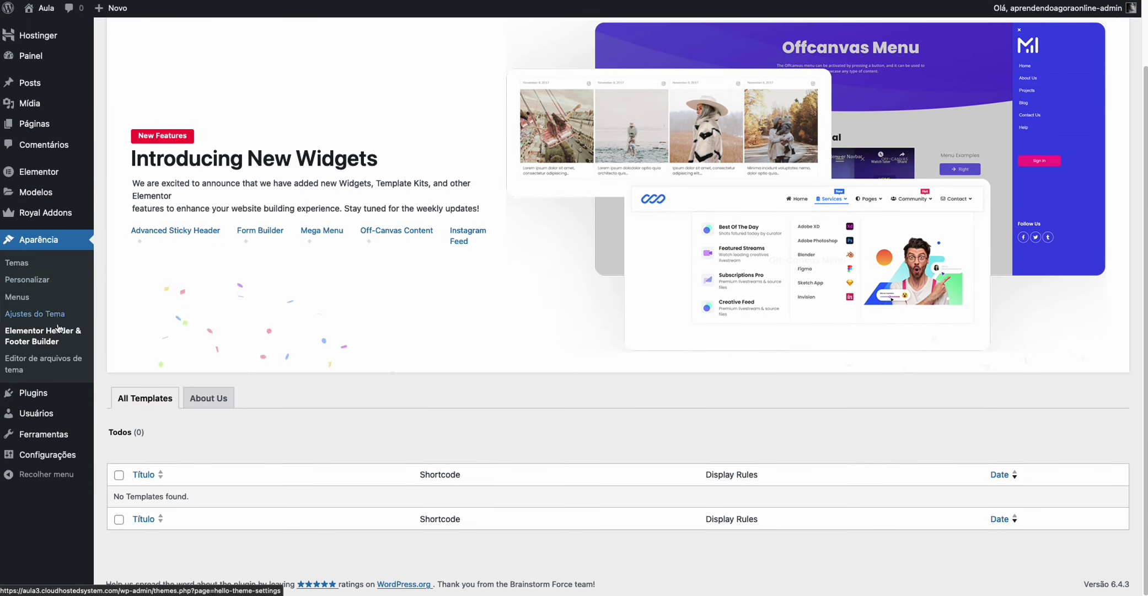
{"action": "scroll", "coordinate": [1082, 93], "scroll_direction": "up", "scroll_amount": 2}
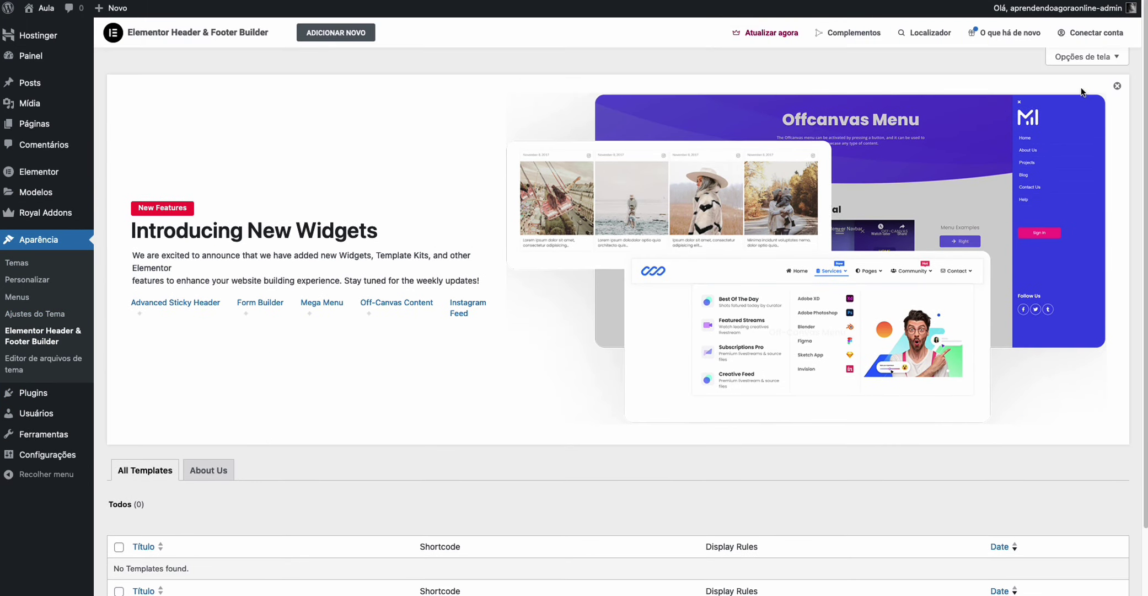
{"action": "left_click", "coordinate": [1118, 86]}
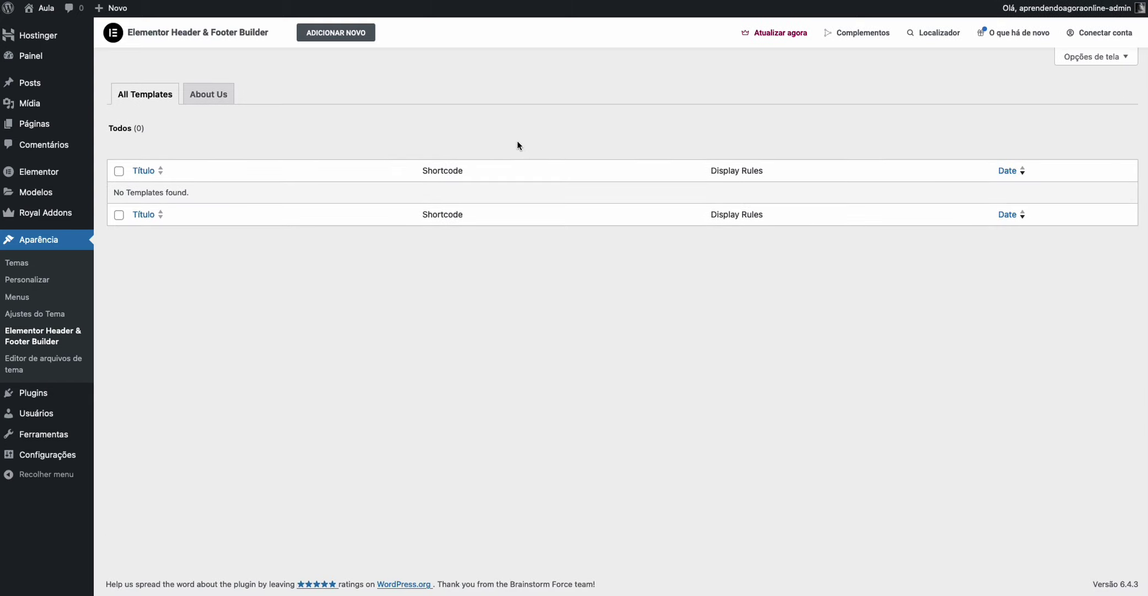
Add a new template, skipping the introductory survey, with type Cabeçalho displayed on Entire Website.
{"action": "left_click", "coordinate": [340, 35]}
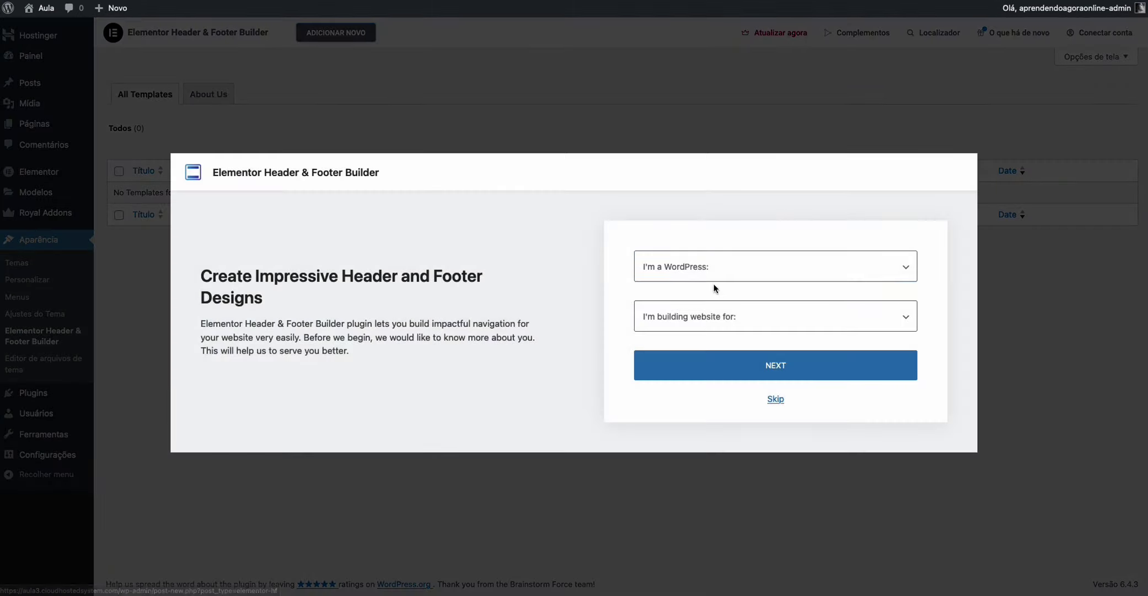
{"action": "left_click", "coordinate": [776, 400]}
{"action": "left_click", "coordinate": [572, 221]}
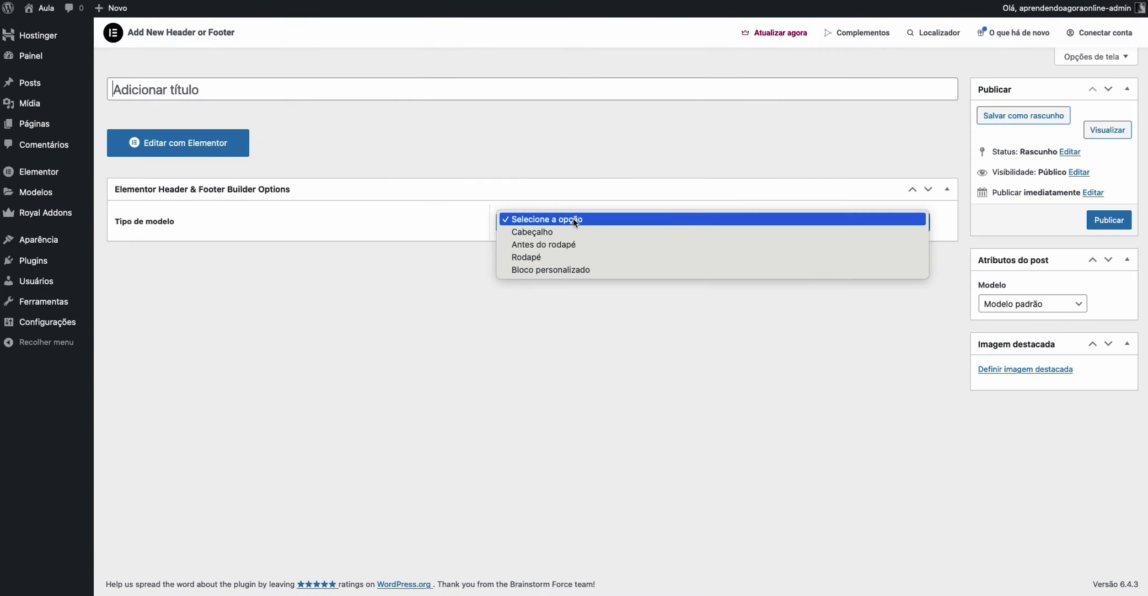
{"action": "left_click", "coordinate": [562, 230]}
{"action": "left_click", "coordinate": [551, 265]}
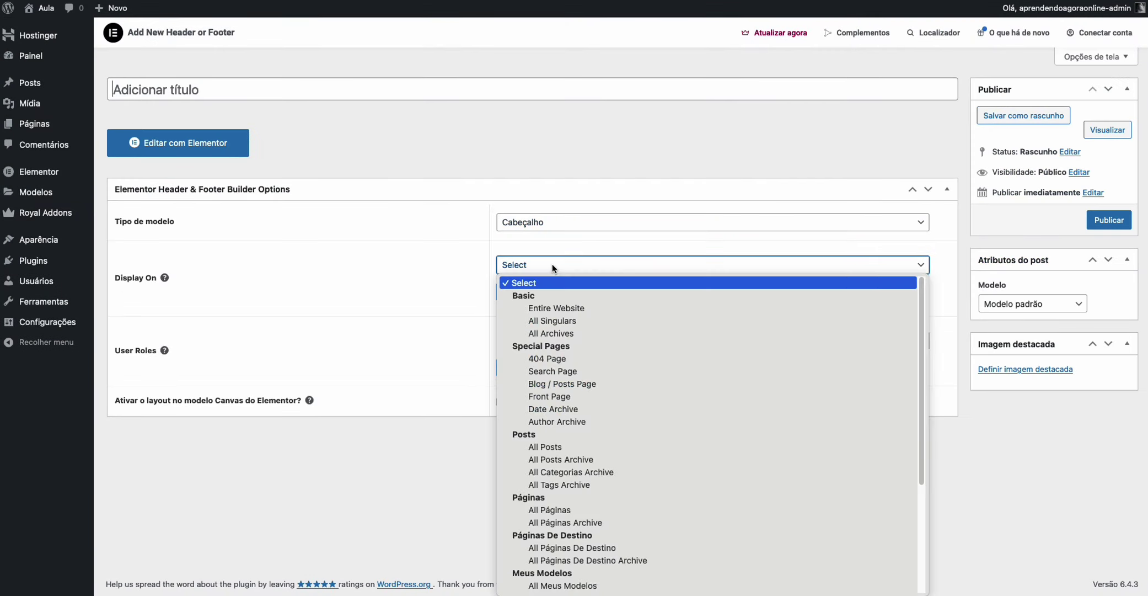
{"action": "left_click", "coordinate": [571, 308]}
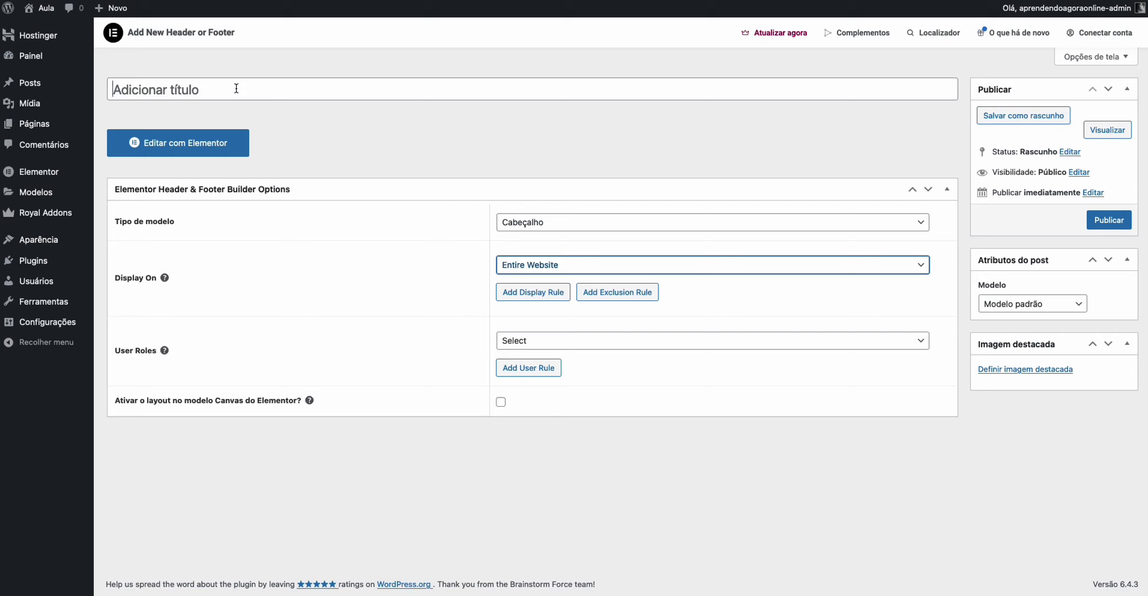
Title the template "header" and publish it.
{"action": "left_click", "coordinate": [155, 89]}
{"action": "type", "text": "heda"}
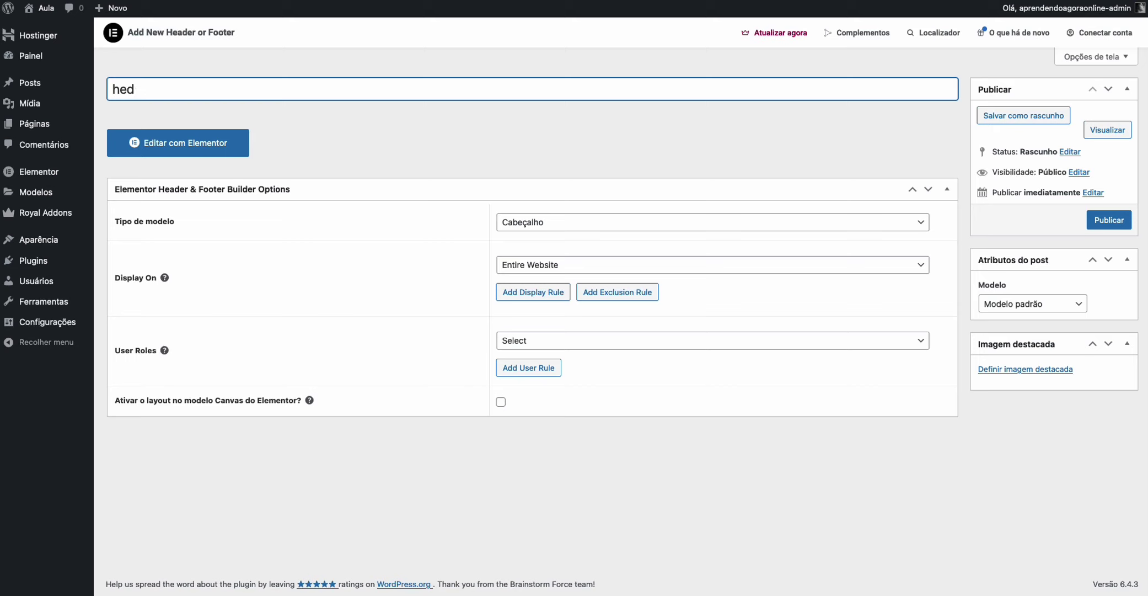
{"action": "key", "text": "BackSpace"}
{"action": "type", "text": "ader"}
{"action": "left_click", "coordinate": [1107, 223]}
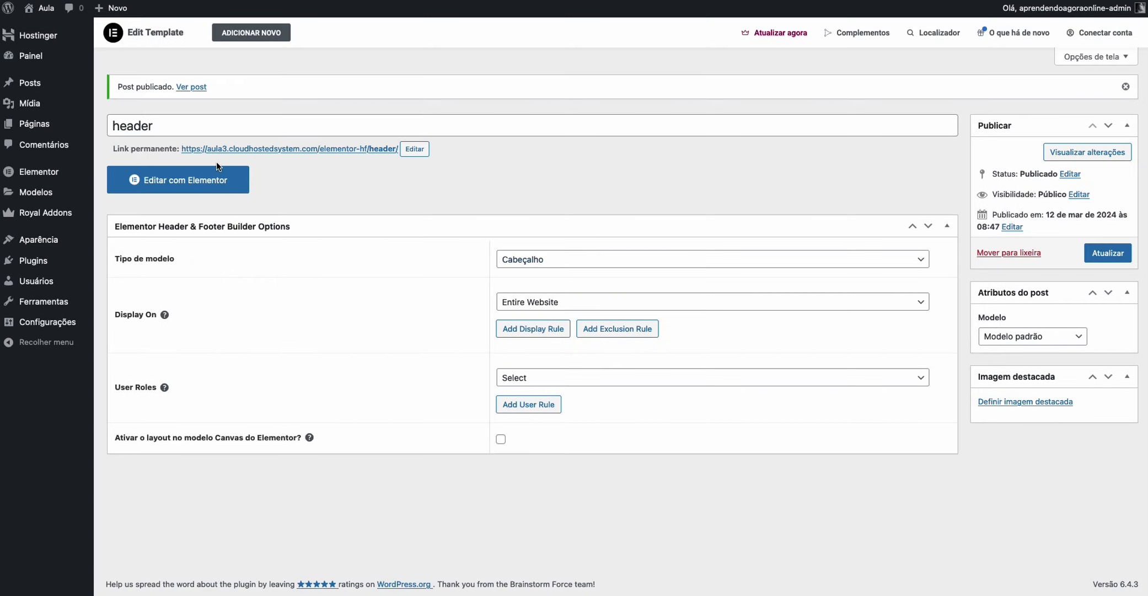
Open the header template in the Elementor editor, dismiss the notification and start adding a container.
{"action": "left_click", "coordinate": [188, 183]}
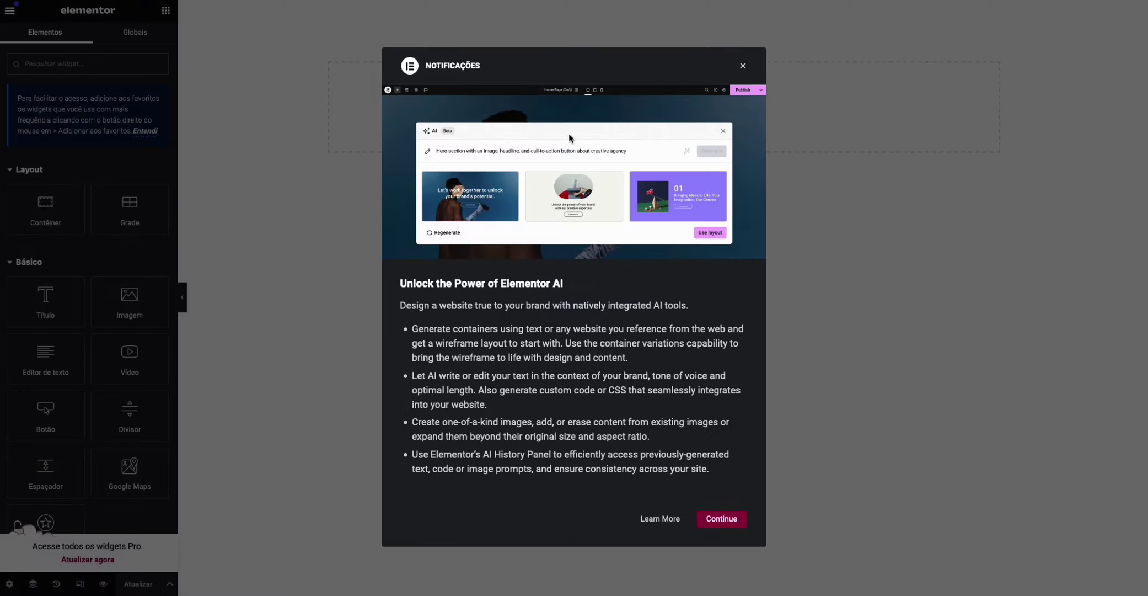
{"action": "left_click", "coordinate": [743, 66]}
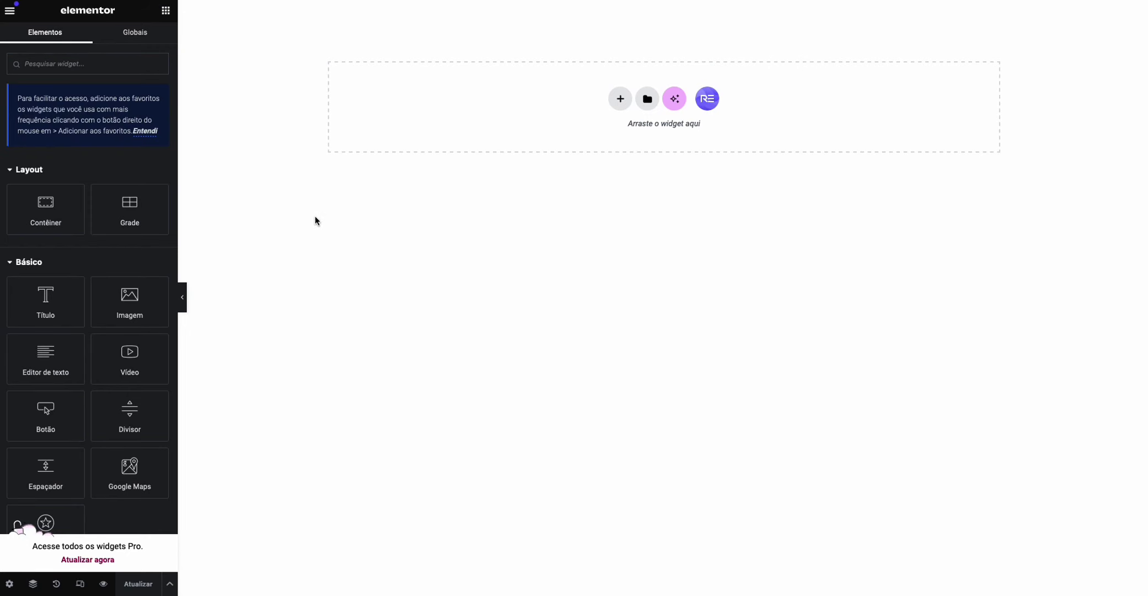
{"action": "left_click", "coordinate": [620, 98]}
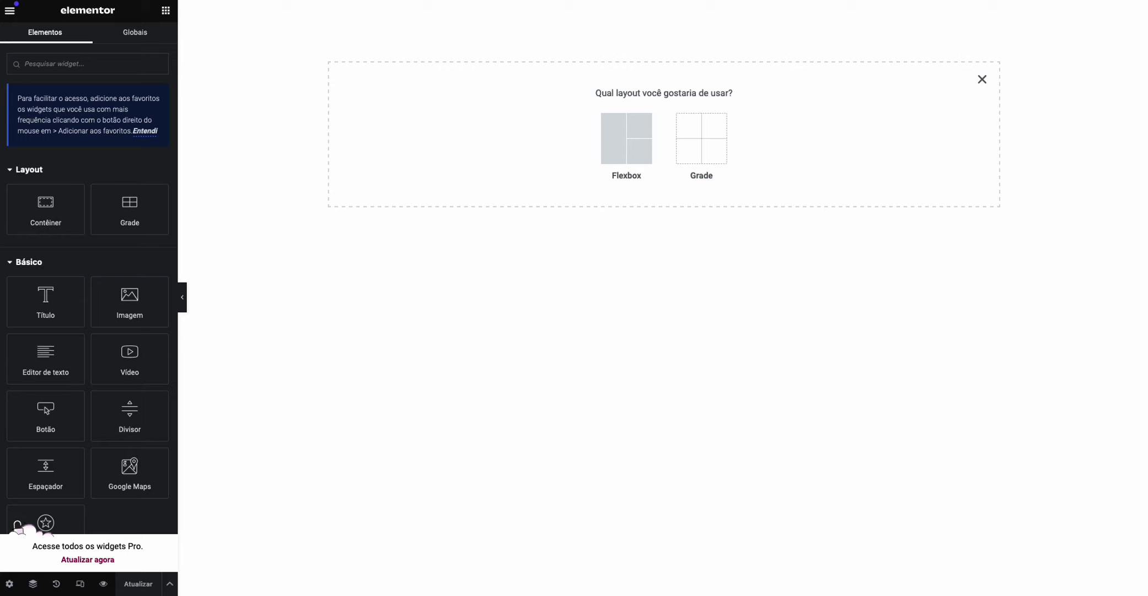
Go to the WordPress dashboard and open the features (Recursos) section of Elementor's settings.
{"action": "mouse_move", "coordinate": [188, 4]}
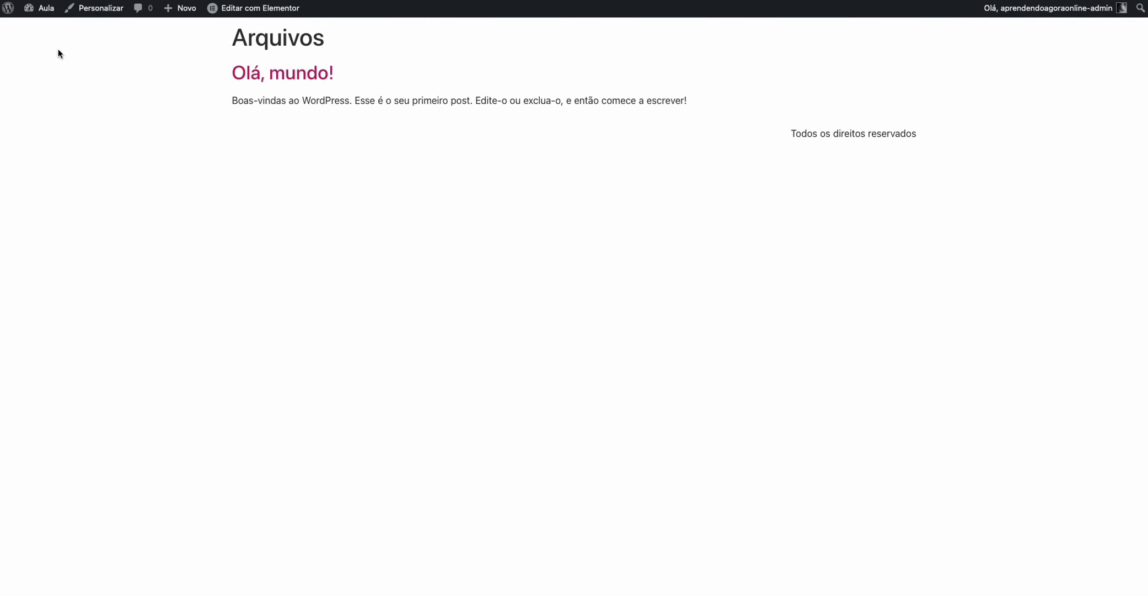
{"action": "mouse_move", "coordinate": [41, 7]}
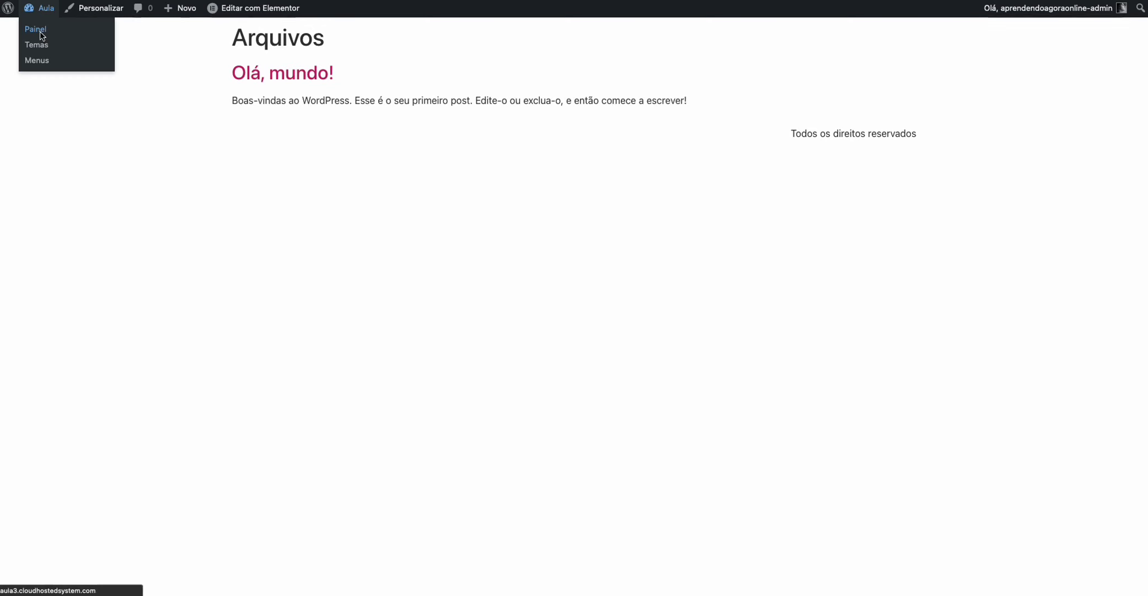
{"action": "left_click", "coordinate": [33, 26]}
{"action": "mouse_move", "coordinate": [64, 220]}
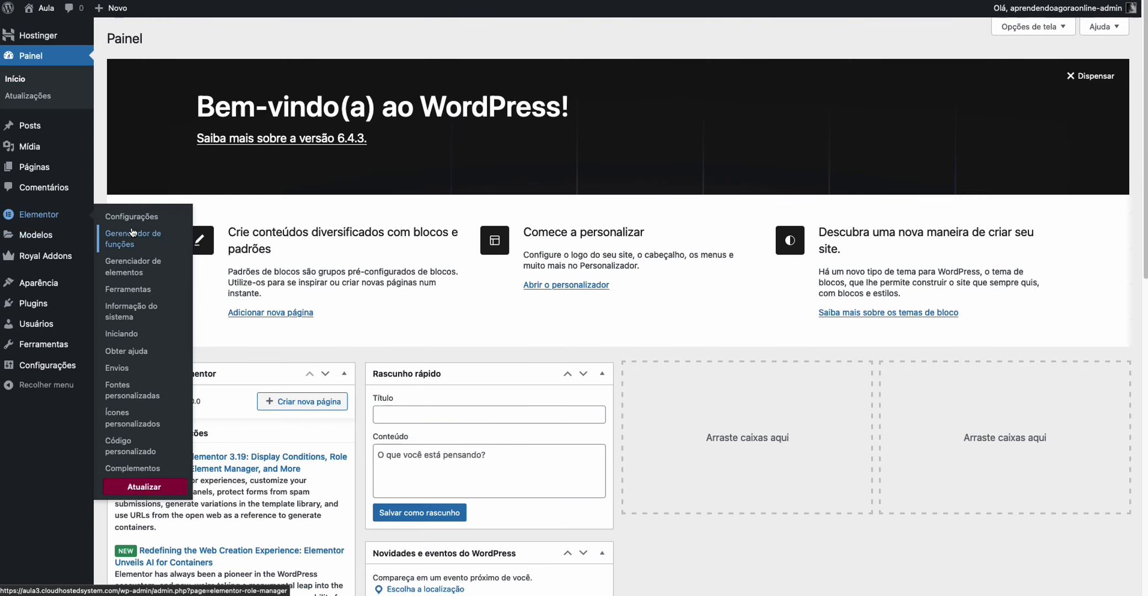
{"action": "left_click", "coordinate": [141, 216]}
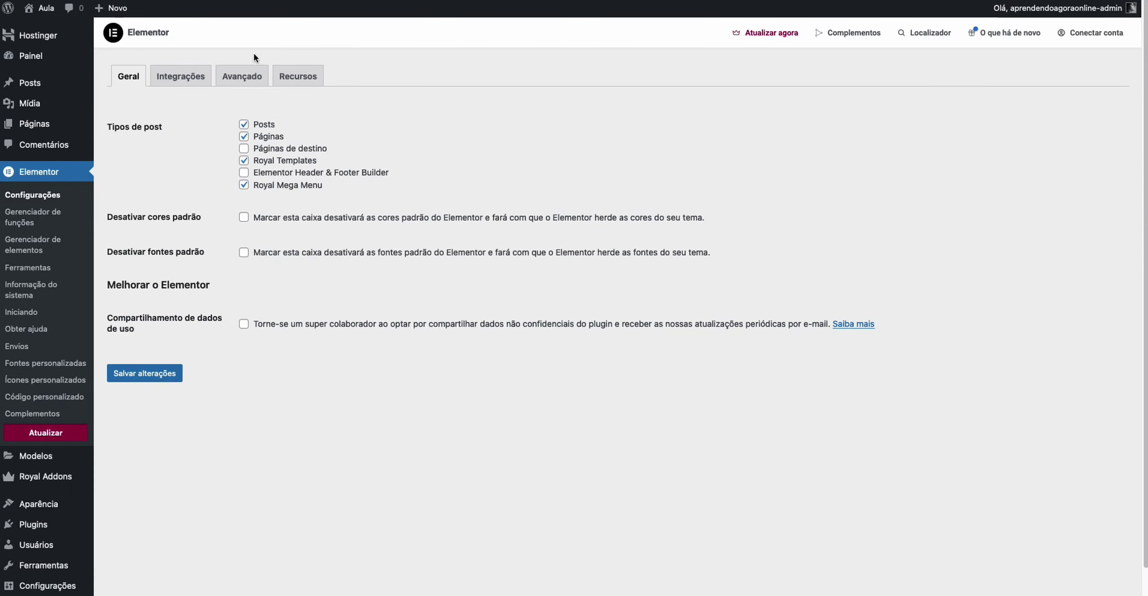
{"action": "left_click", "coordinate": [298, 78]}
Set the Contêiner de grade experiment to Ativo.
{"action": "scroll", "coordinate": [227, 206], "scroll_direction": "down", "scroll_amount": 2}
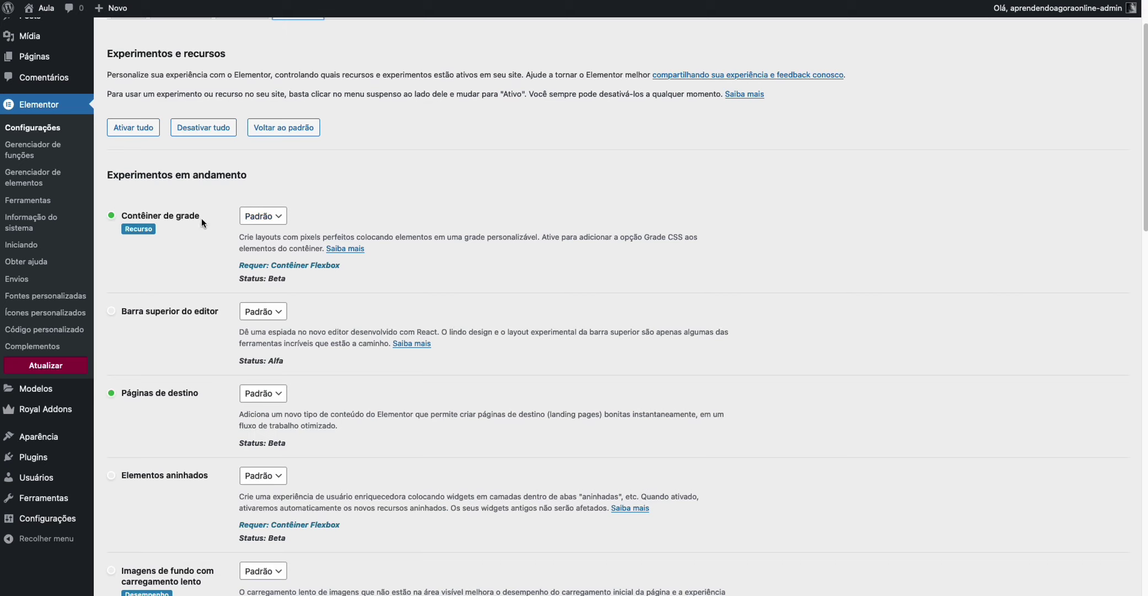
{"action": "left_click", "coordinate": [277, 215]}
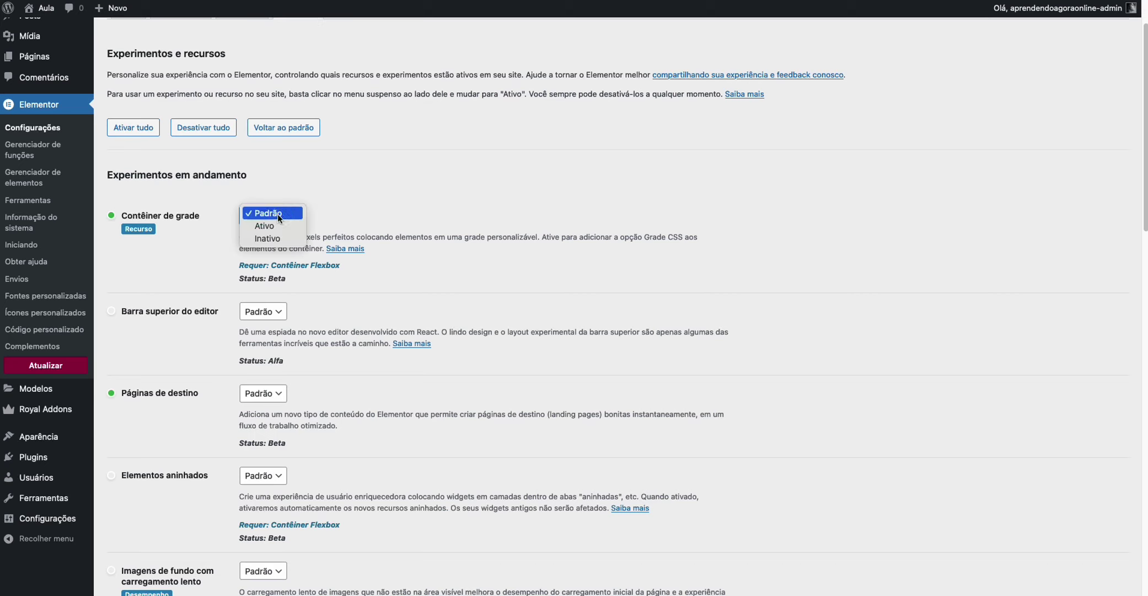
{"action": "left_click", "coordinate": [272, 225]}
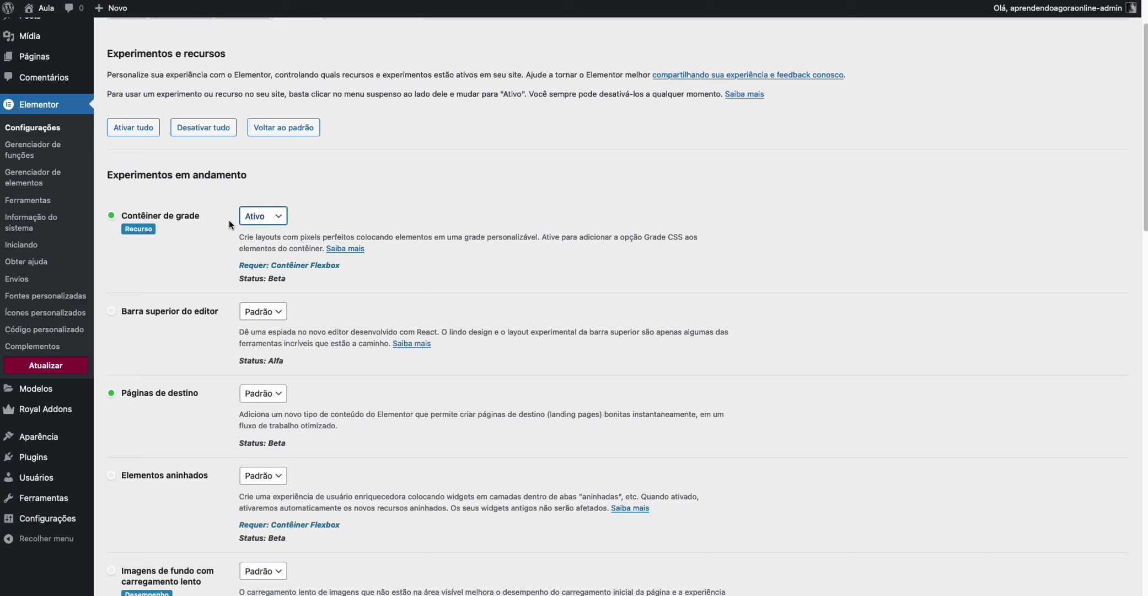
Set the Contêiner Flexbox feature to Ativo and save the Elementor settings.
{"action": "scroll", "coordinate": [229, 220], "scroll_direction": "down", "scroll_amount": 7}
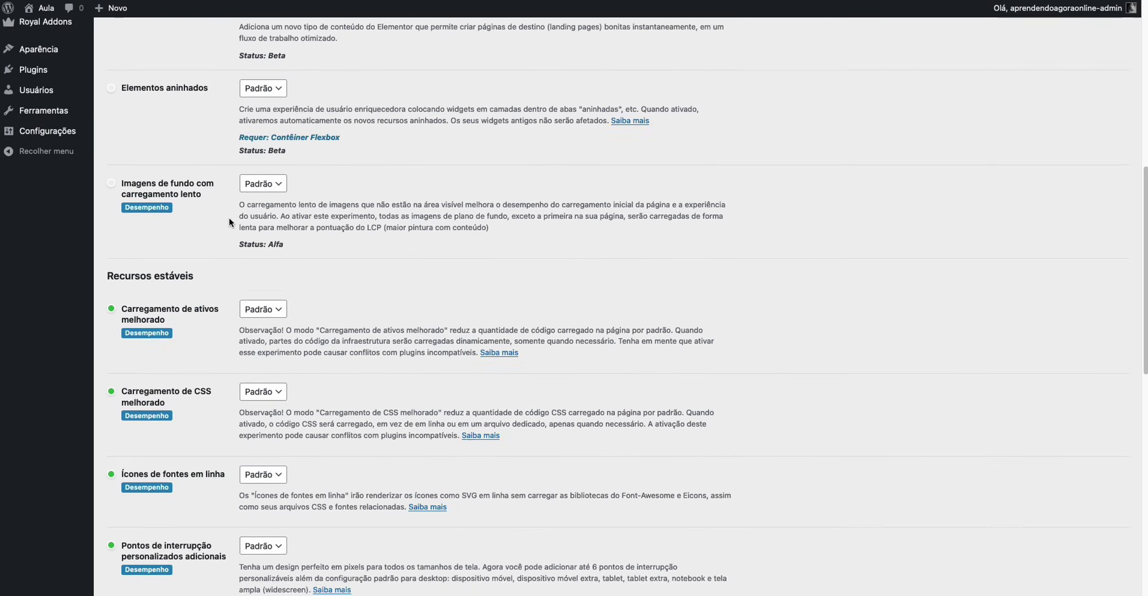
{"action": "scroll", "coordinate": [230, 220], "scroll_direction": "down", "scroll_amount": 10}
{"action": "scroll", "coordinate": [226, 302], "scroll_direction": "up", "scroll_amount": 2}
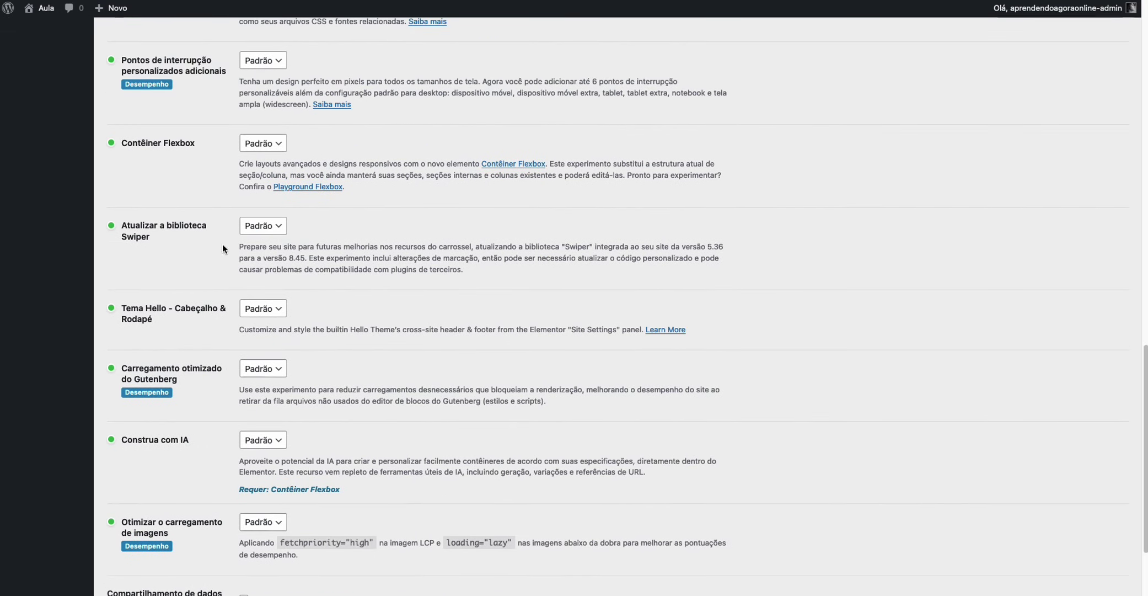
{"action": "left_click", "coordinate": [268, 147]}
{"action": "left_click", "coordinate": [268, 157]}
{"action": "scroll", "coordinate": [162, 332], "scroll_direction": "down", "scroll_amount": 2}
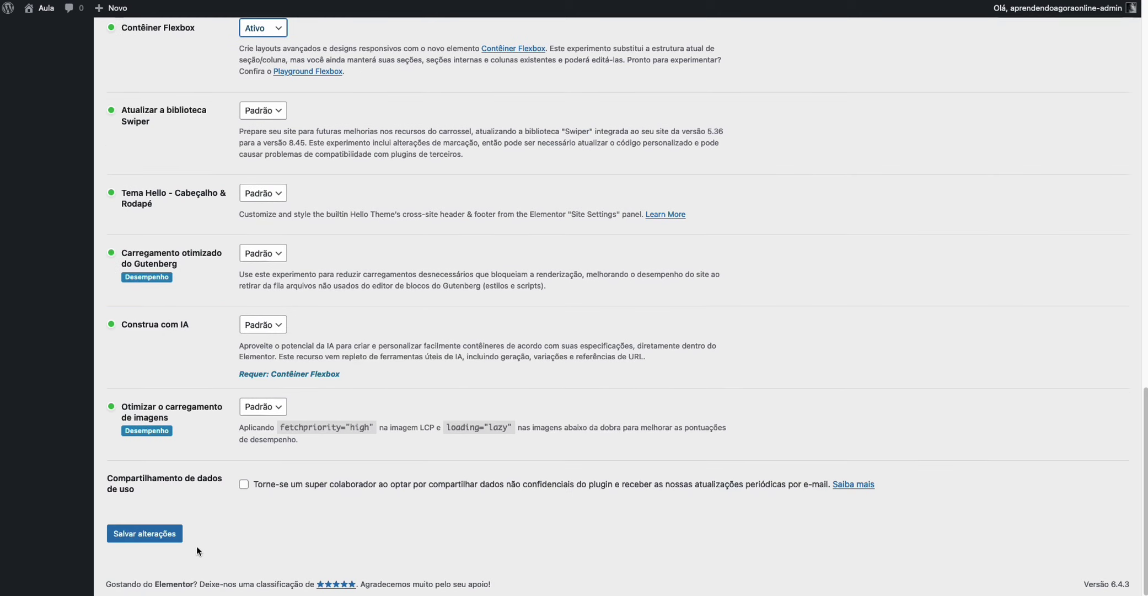
{"action": "left_click", "coordinate": [164, 534]}
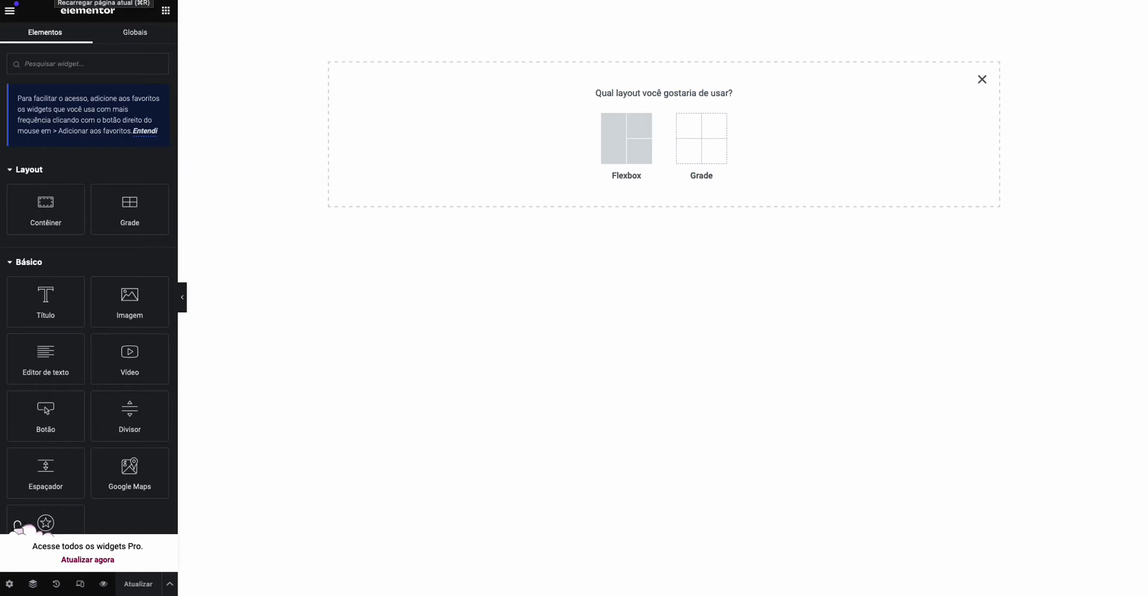
Reload the header template editor, add a grid container with three columns and one row, and open its style settings.
{"action": "key", "text": "super+r"}
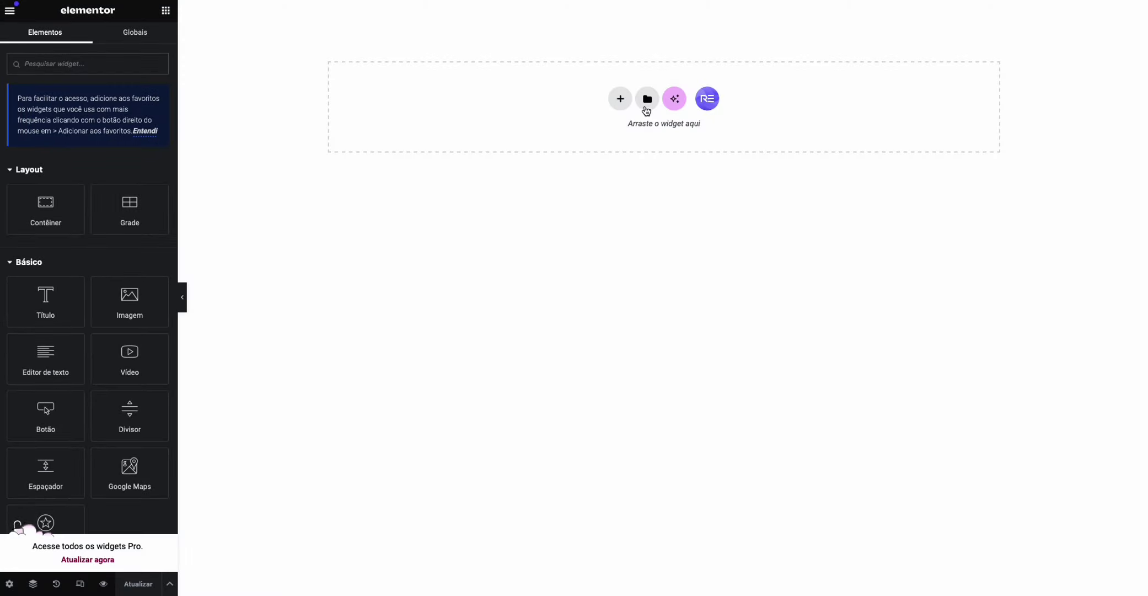
{"action": "left_click", "coordinate": [622, 100]}
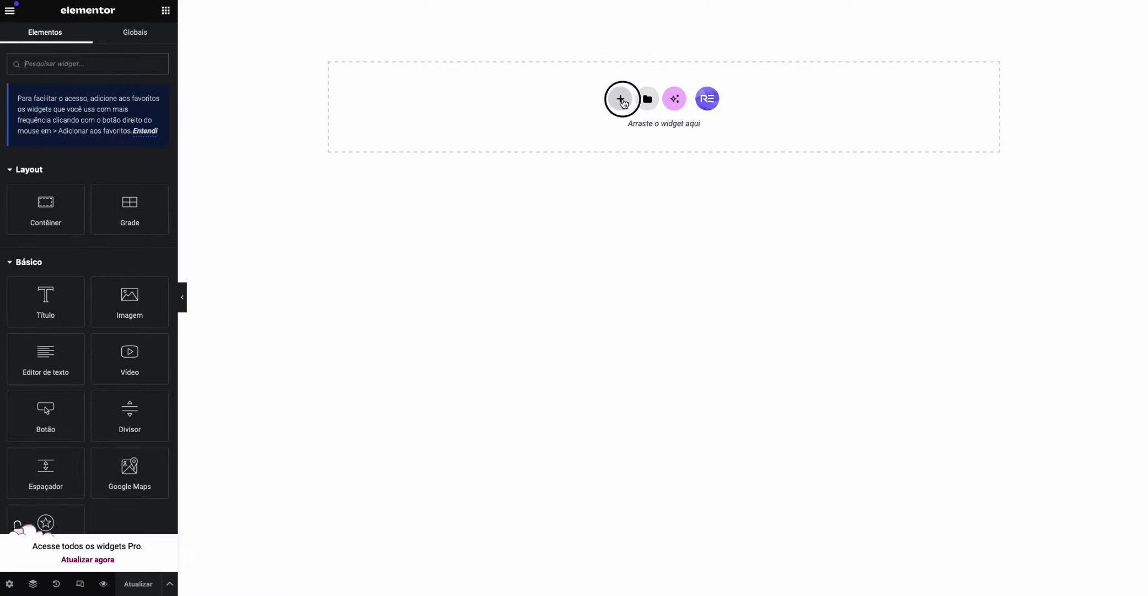
{"action": "left_click", "coordinate": [981, 78]}
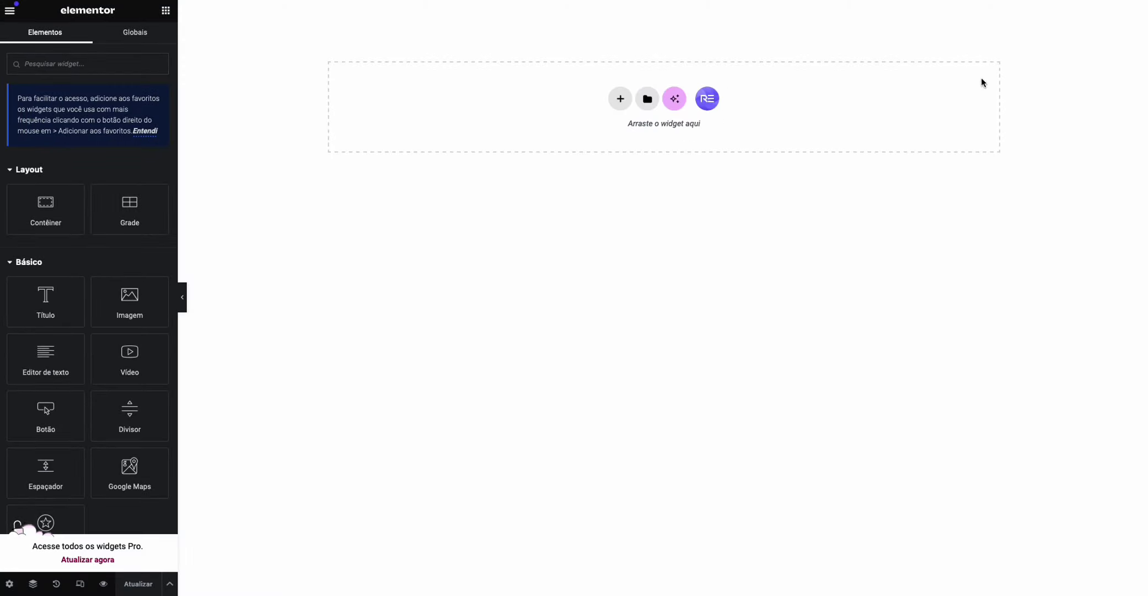
{"action": "left_click", "coordinate": [621, 99]}
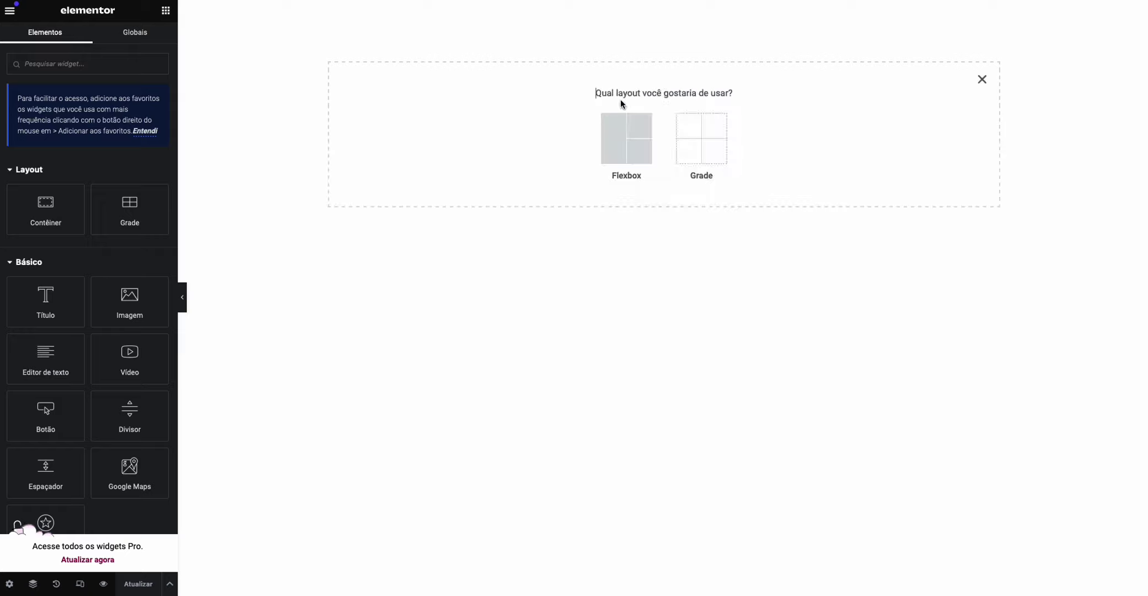
{"action": "left_click", "coordinate": [714, 145]}
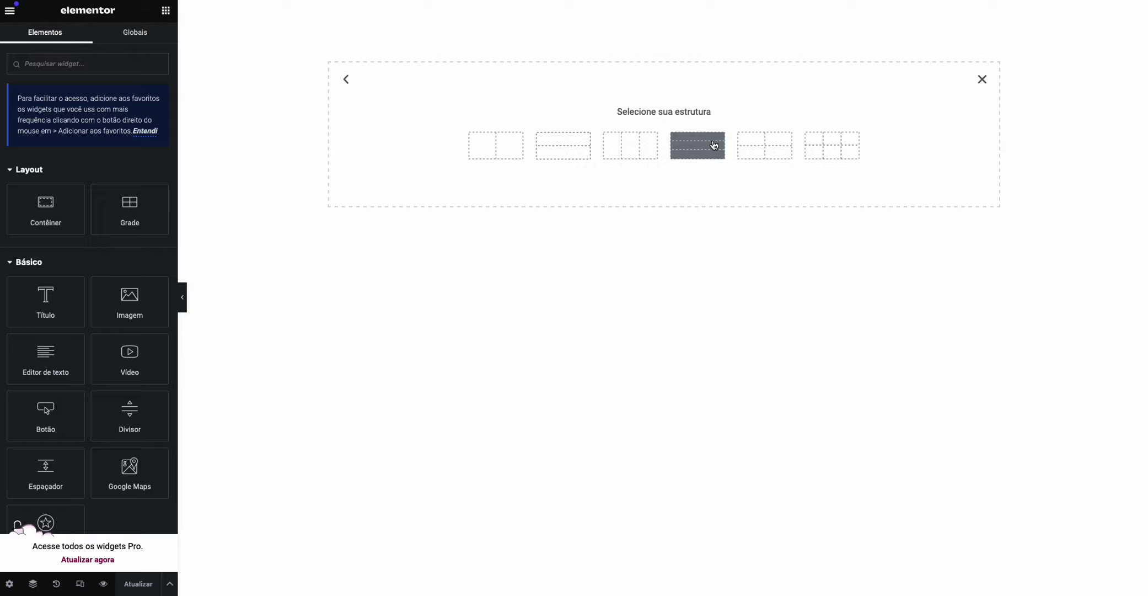
{"action": "left_click", "coordinate": [627, 152]}
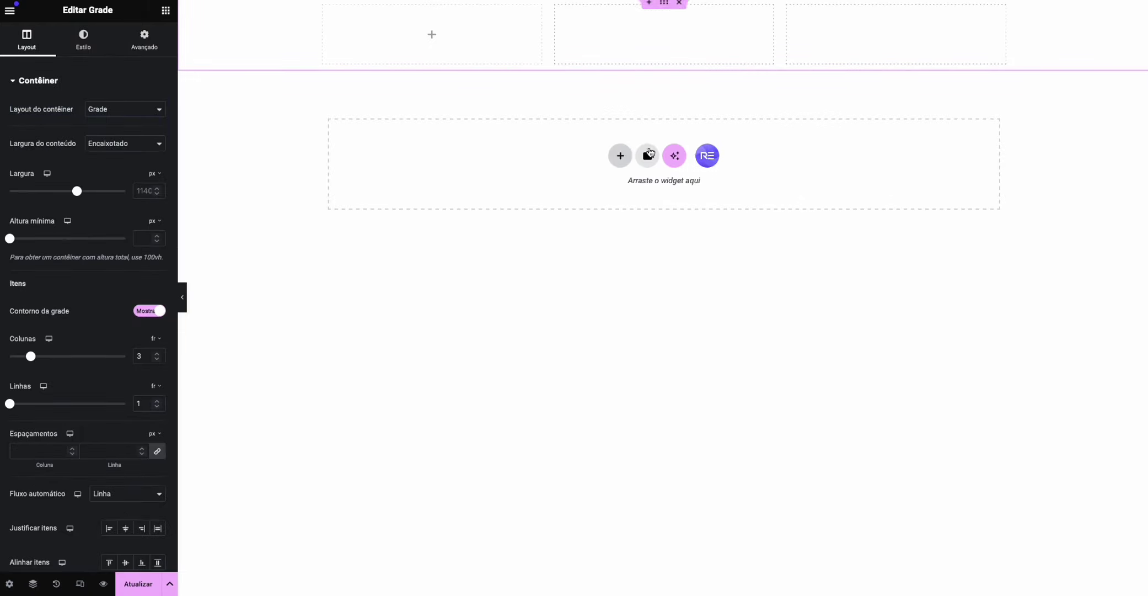
{"action": "left_click", "coordinate": [88, 51]}
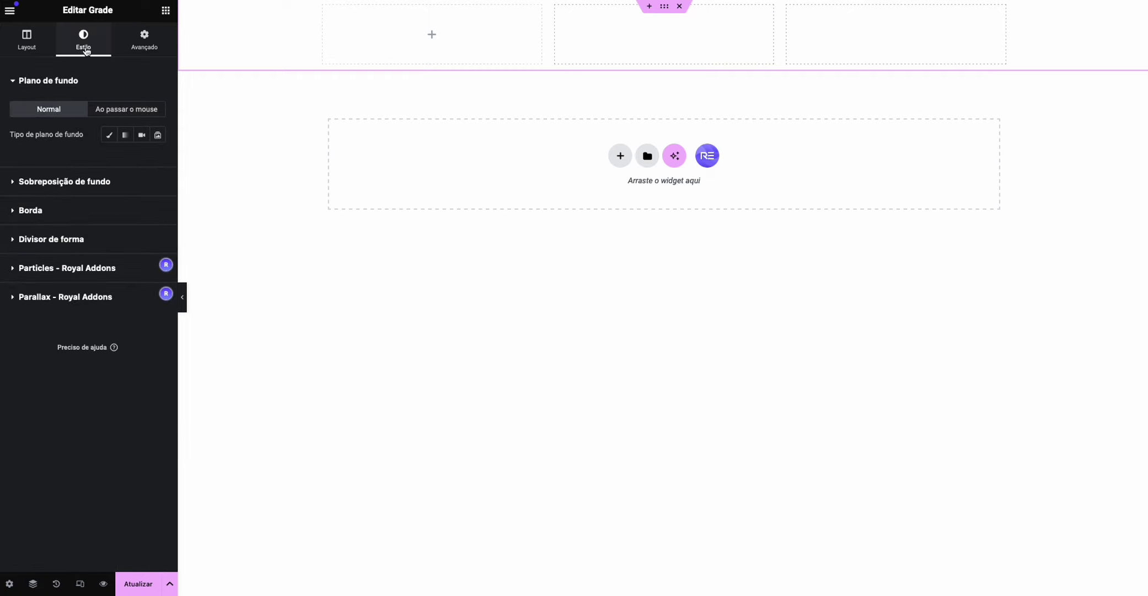
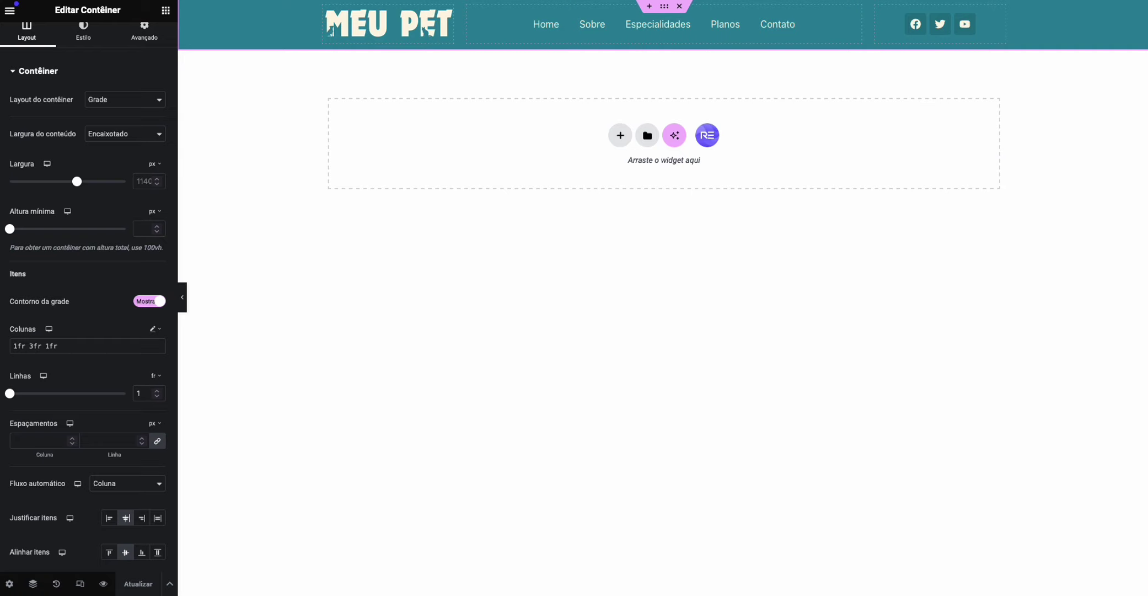
In the reloaded Home page editor, set the page layout to Elementor largura total and update the page.
{"action": "key", "text": "ctrl+Tab"}
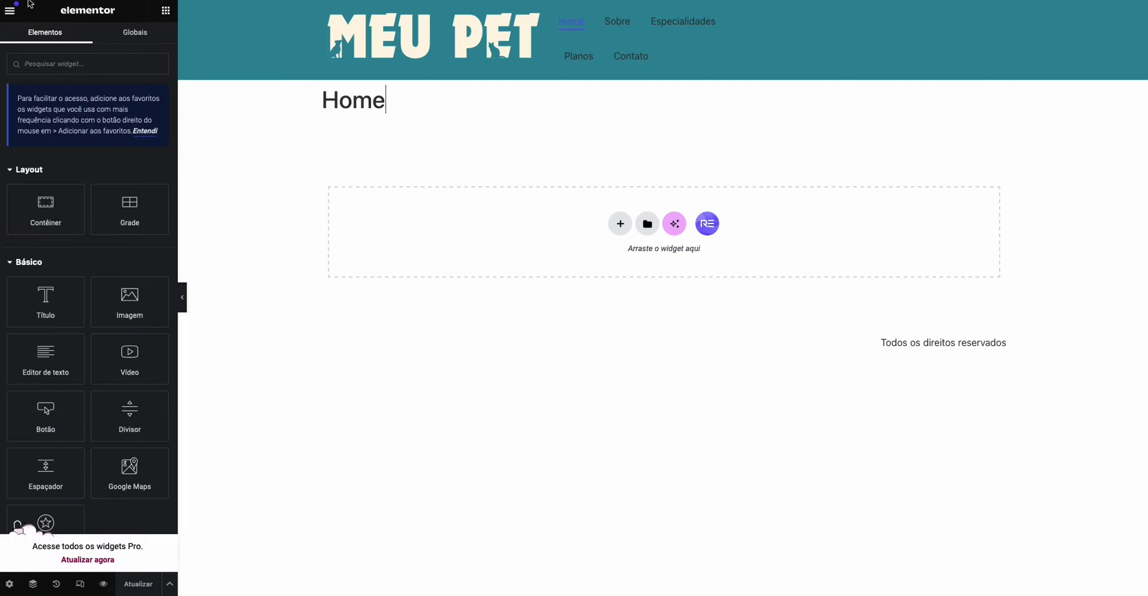
{"action": "key", "text": "super+r"}
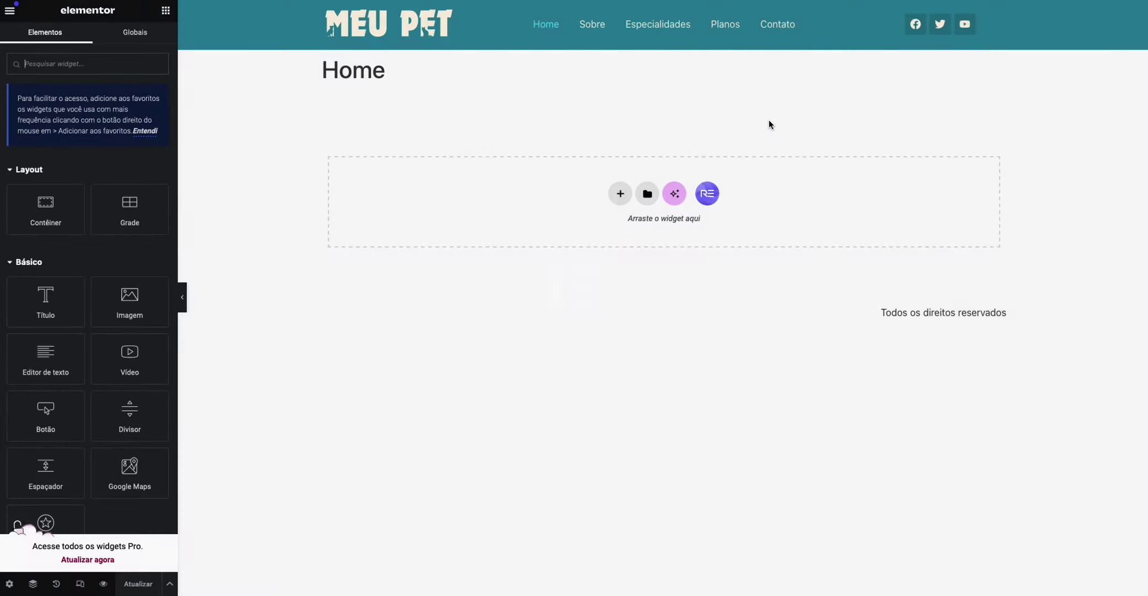
{"action": "left_click", "coordinate": [9, 584]}
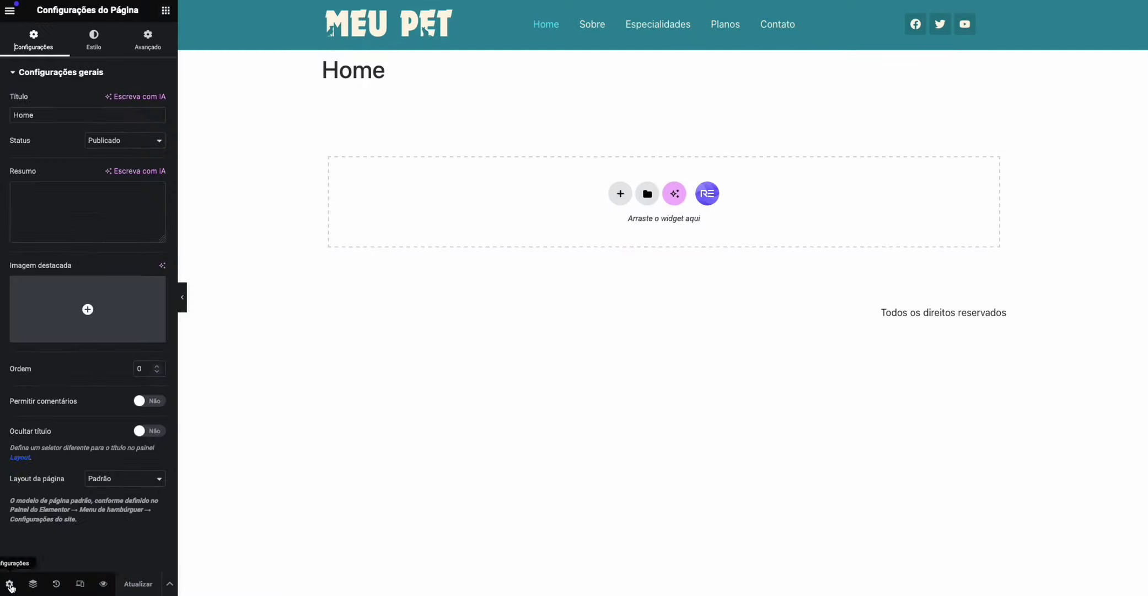
{"action": "left_click", "coordinate": [133, 486]}
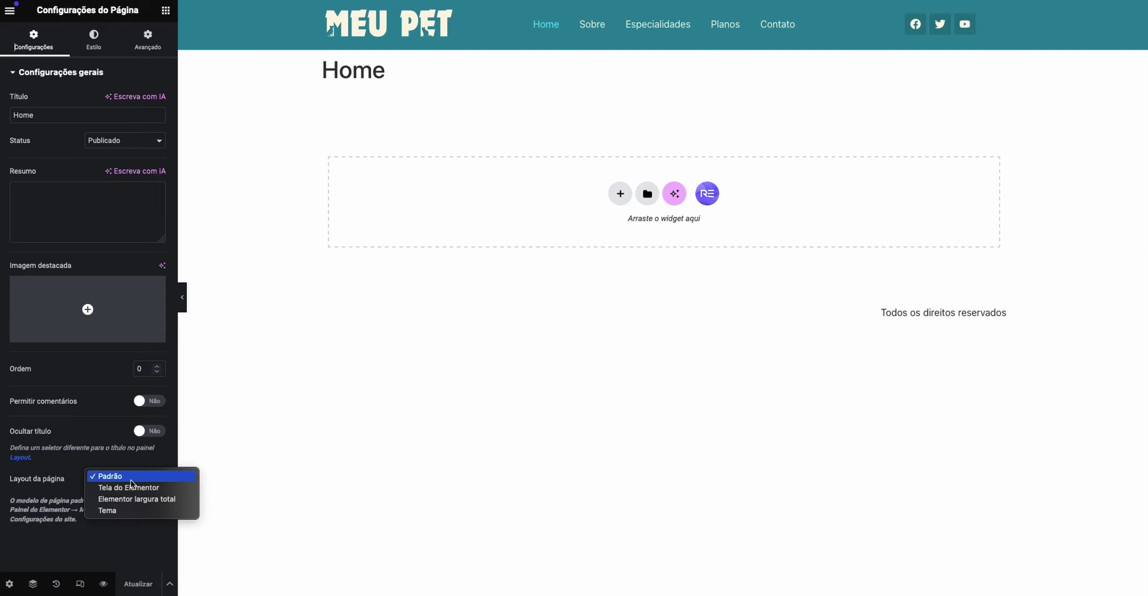
{"action": "left_click", "coordinate": [173, 503]}
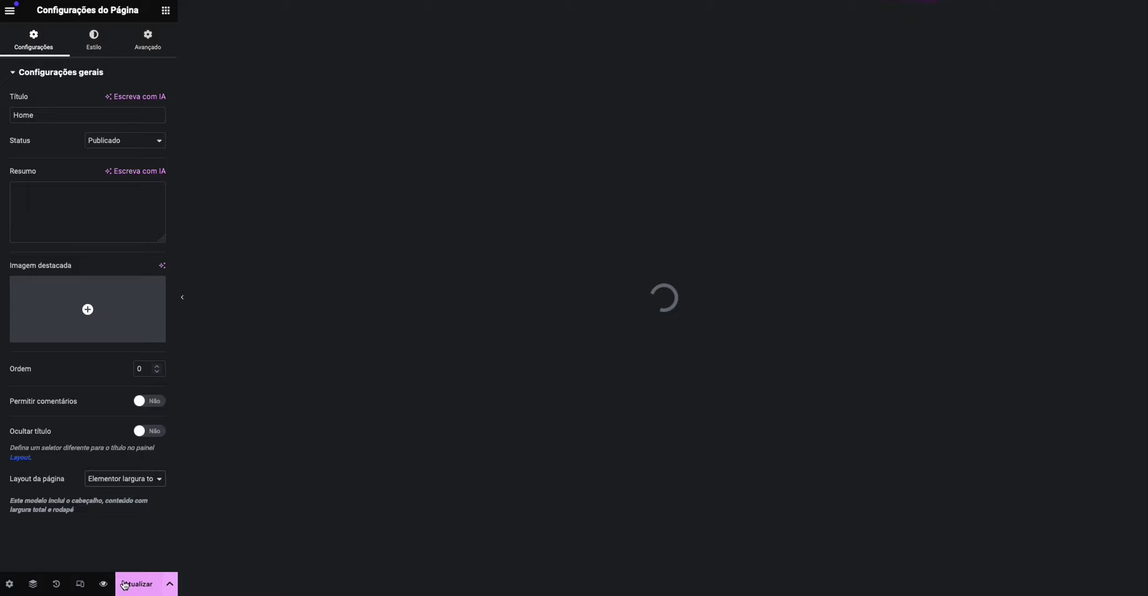
{"action": "left_click", "coordinate": [133, 586]}
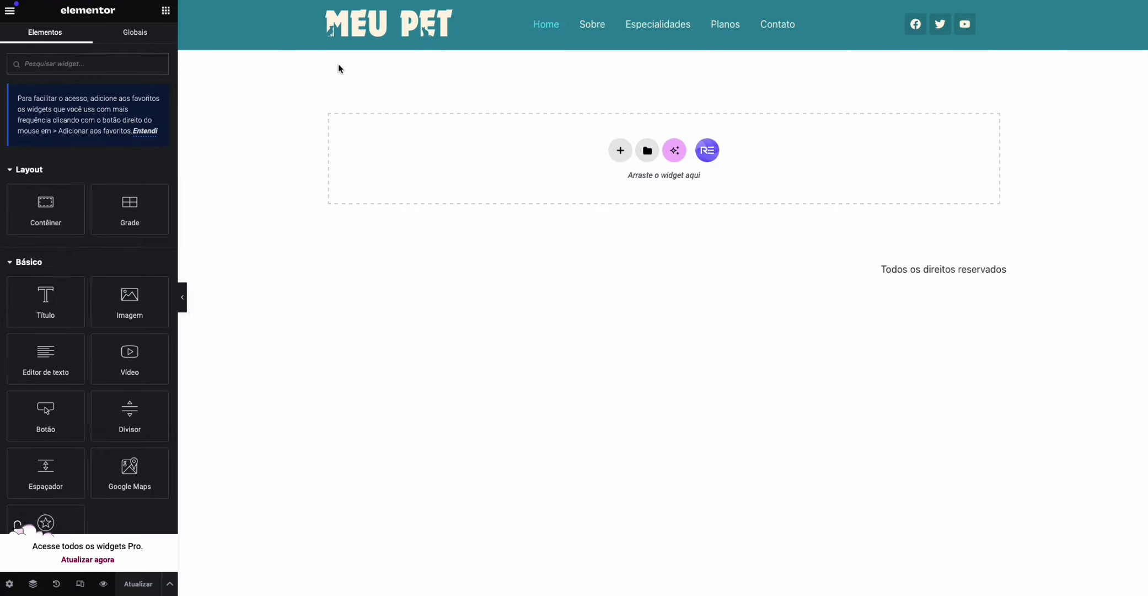
Add a Flexbox container with a single downward column below the header on the Home page and select it.
{"action": "left_click", "coordinate": [620, 150]}
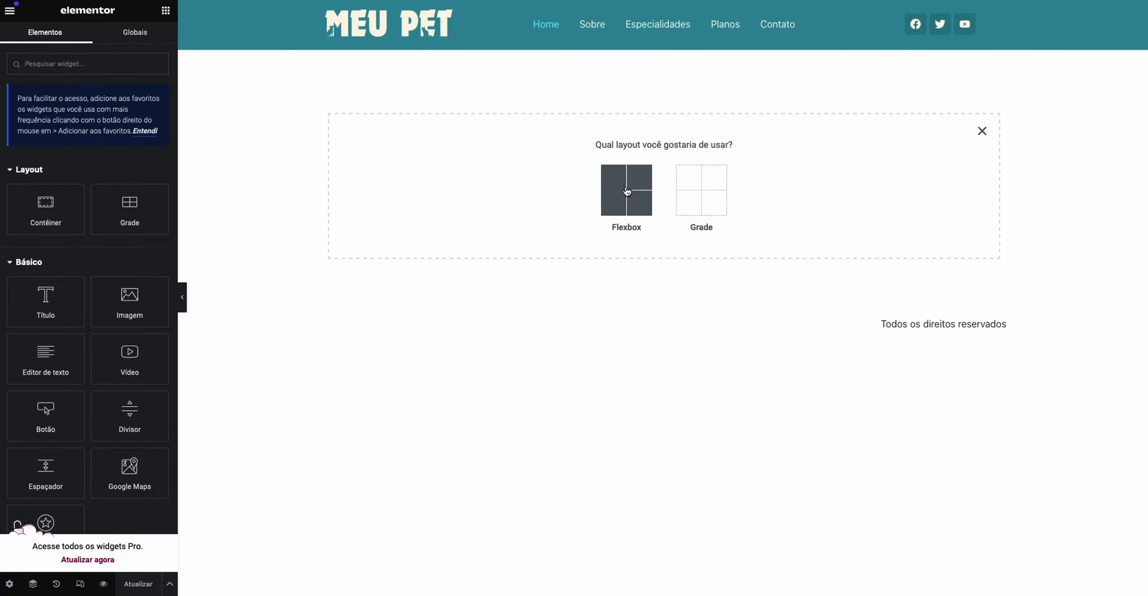
{"action": "left_click", "coordinate": [627, 191]}
{"action": "left_click", "coordinate": [494, 176]}
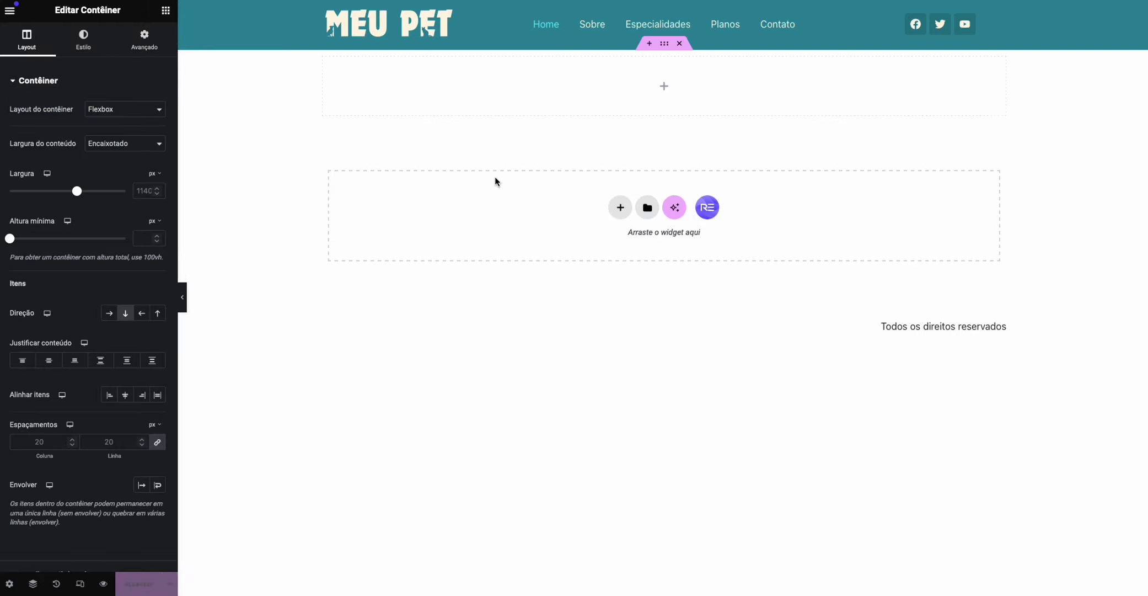
{"action": "left_click", "coordinate": [666, 45]}
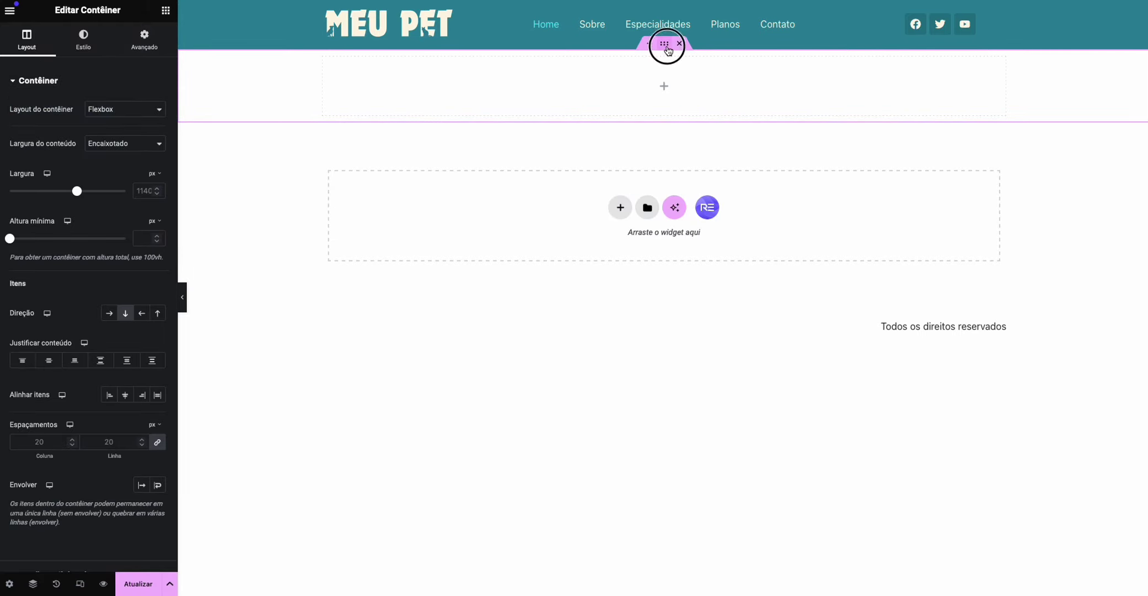
Upload banner-1.png as the container's classic background overlay image and set the overlay opacity to 1.
{"action": "left_click", "coordinate": [94, 46]}
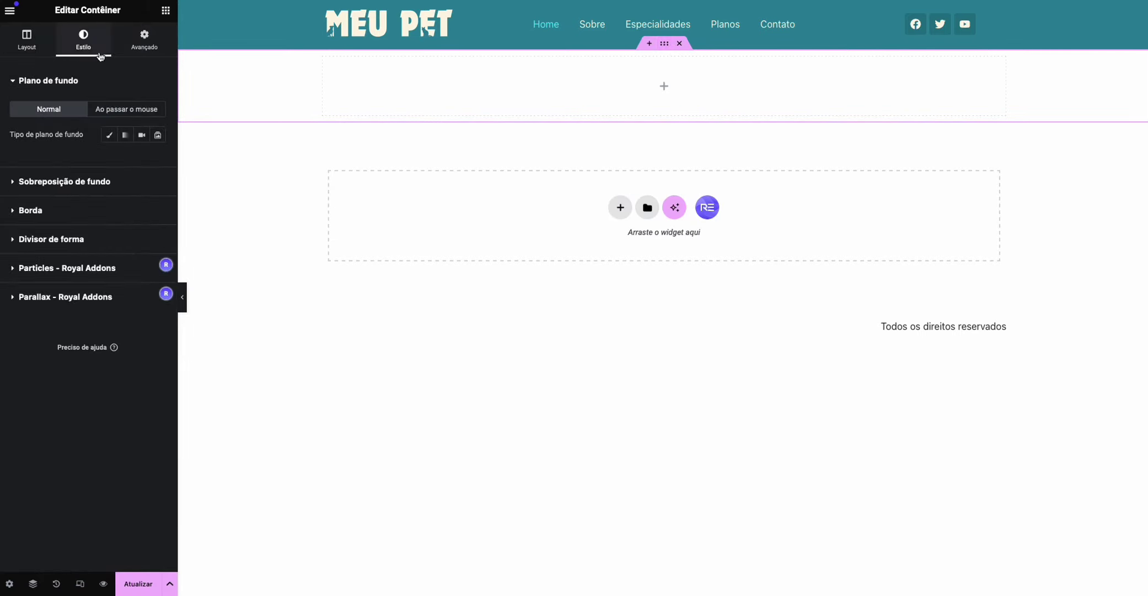
{"action": "left_click", "coordinate": [132, 182]}
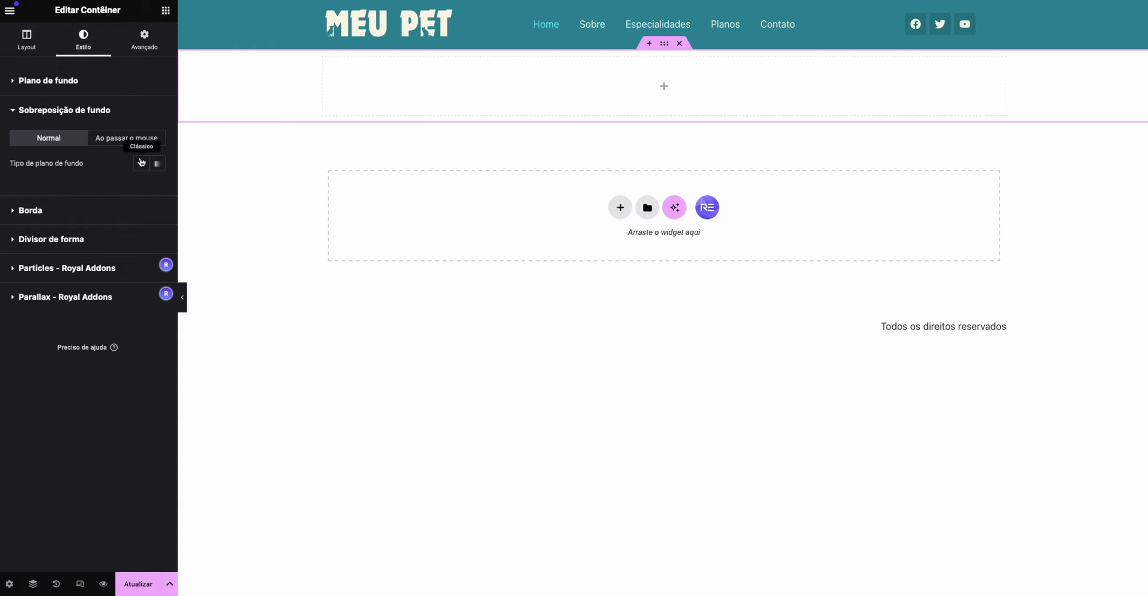
{"action": "left_click", "coordinate": [141, 163]}
{"action": "left_click", "coordinate": [117, 243]}
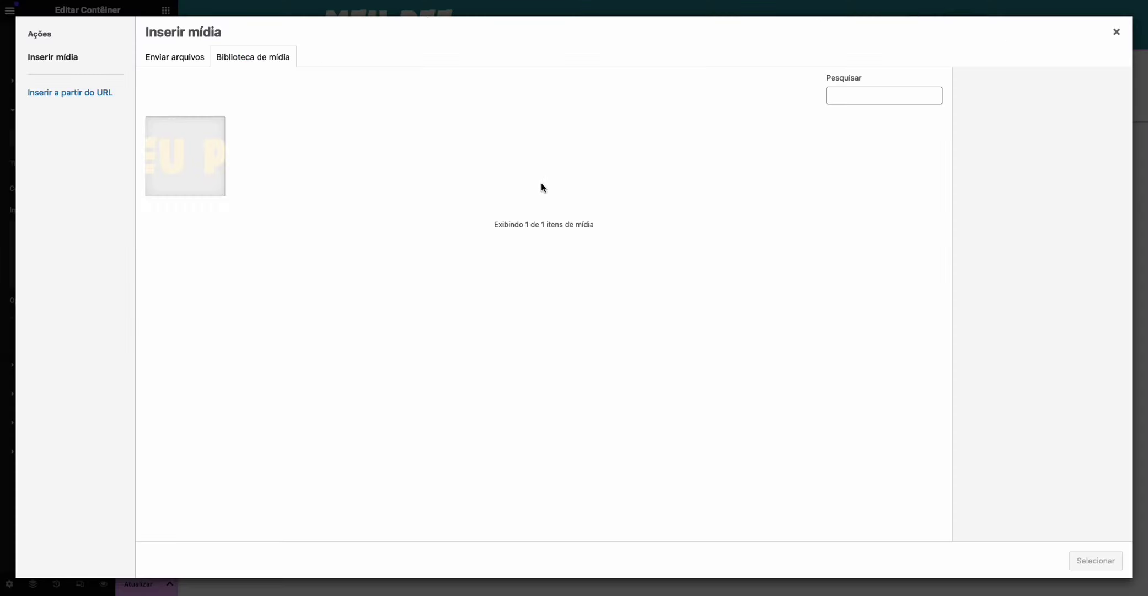
{"action": "left_click", "coordinate": [185, 57]}
{"action": "left_click", "coordinate": [628, 270]}
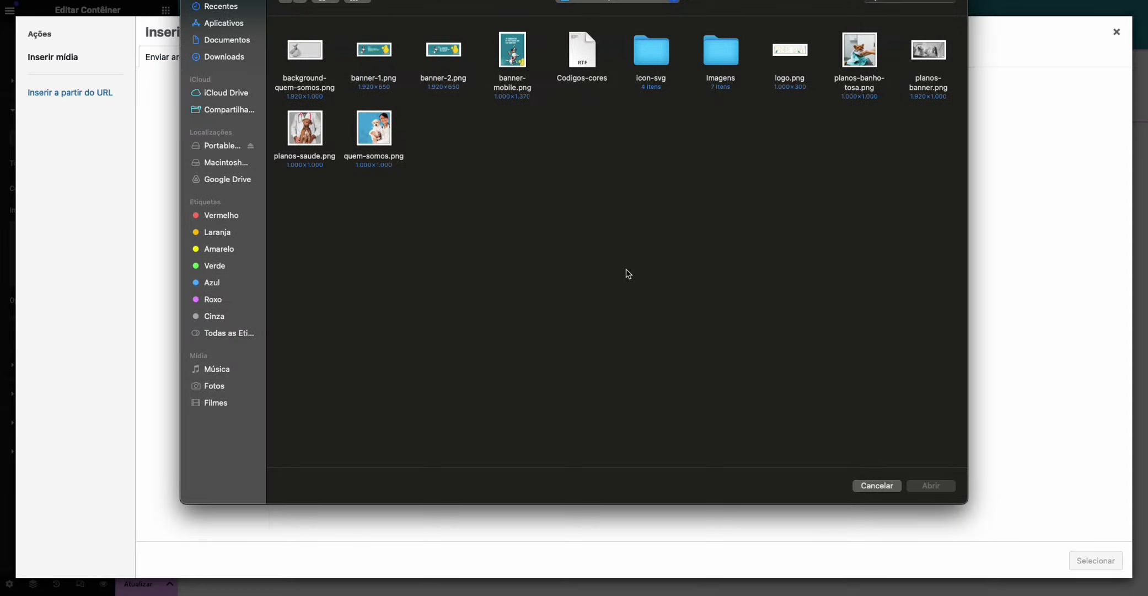
{"action": "double_click", "coordinate": [375, 51]}
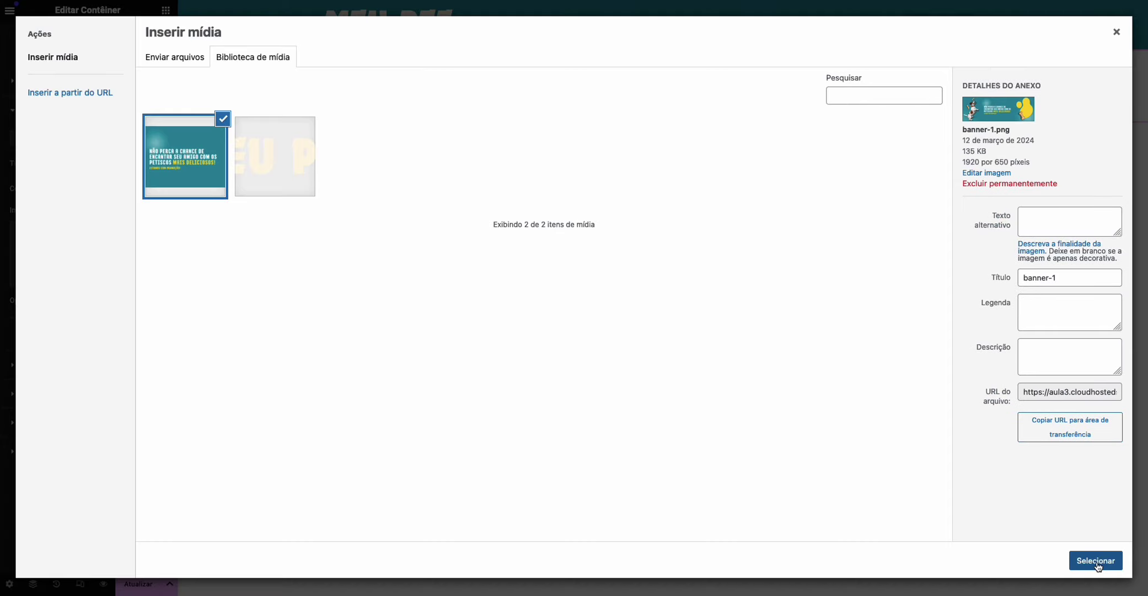
{"action": "left_click", "coordinate": [1096, 561]}
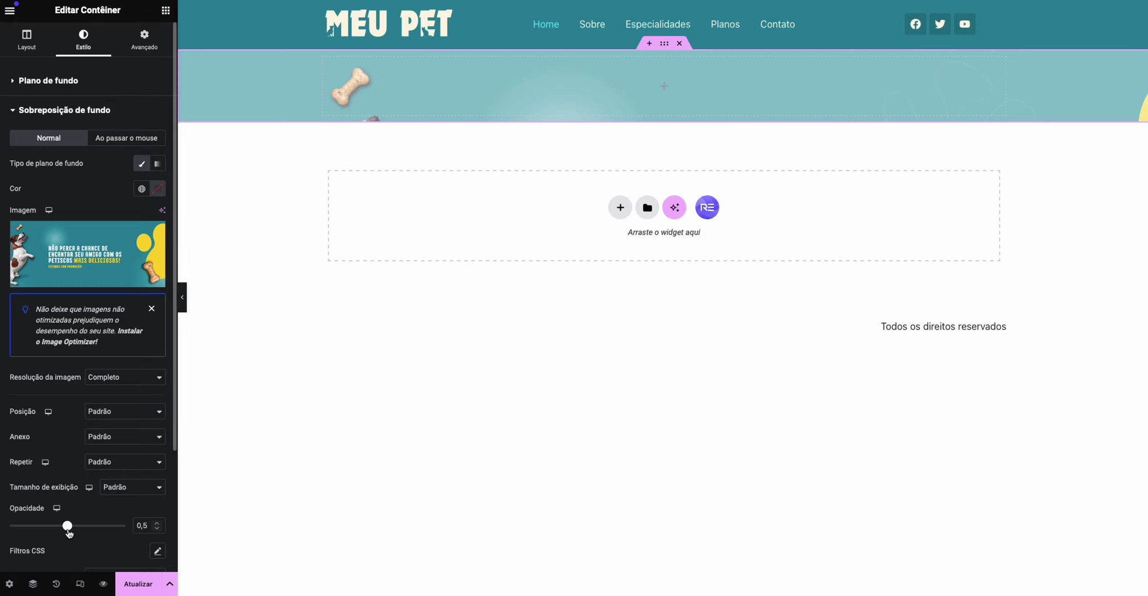
{"action": "left_click_drag", "start_coordinate": [67, 527], "coordinate": [272, 541]}
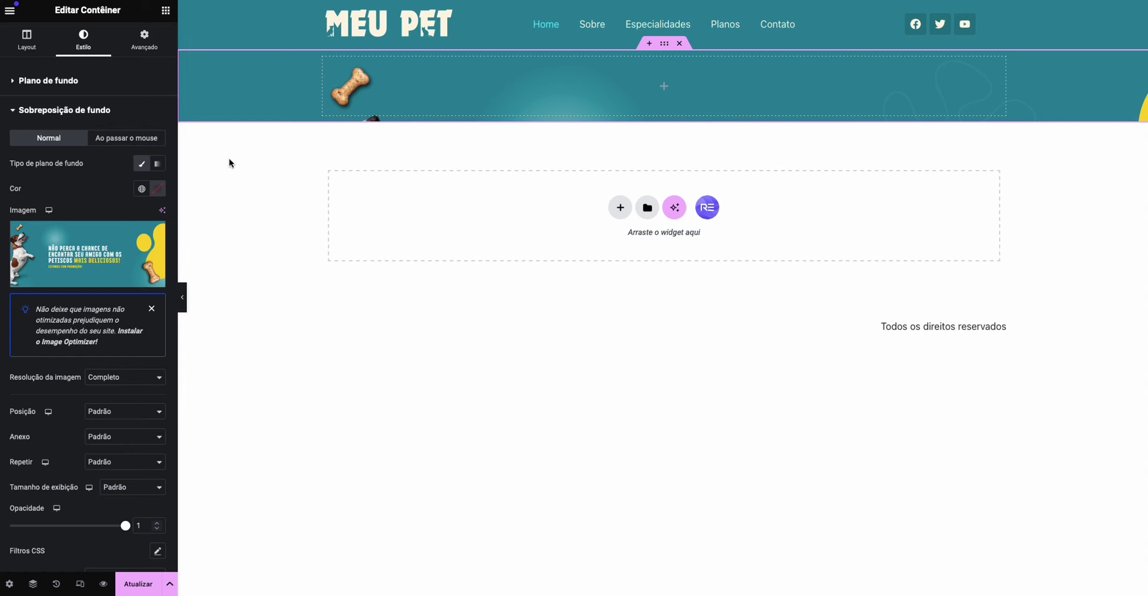
Set the banner container's minimum height to 650 px and update the page.
{"action": "left_click", "coordinate": [38, 48]}
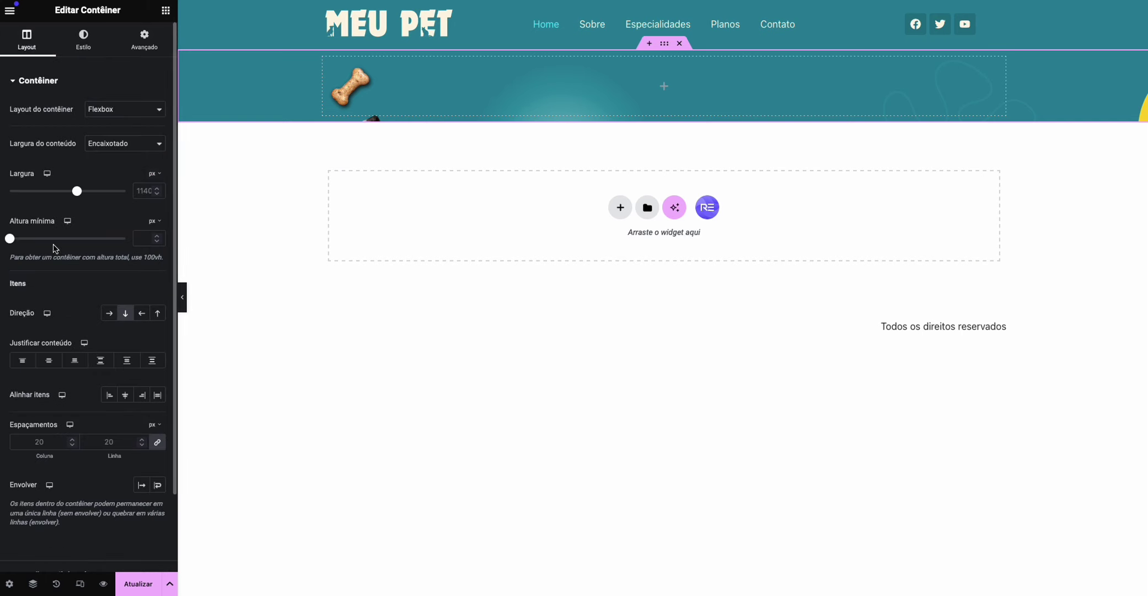
{"action": "type", "text": "650"}
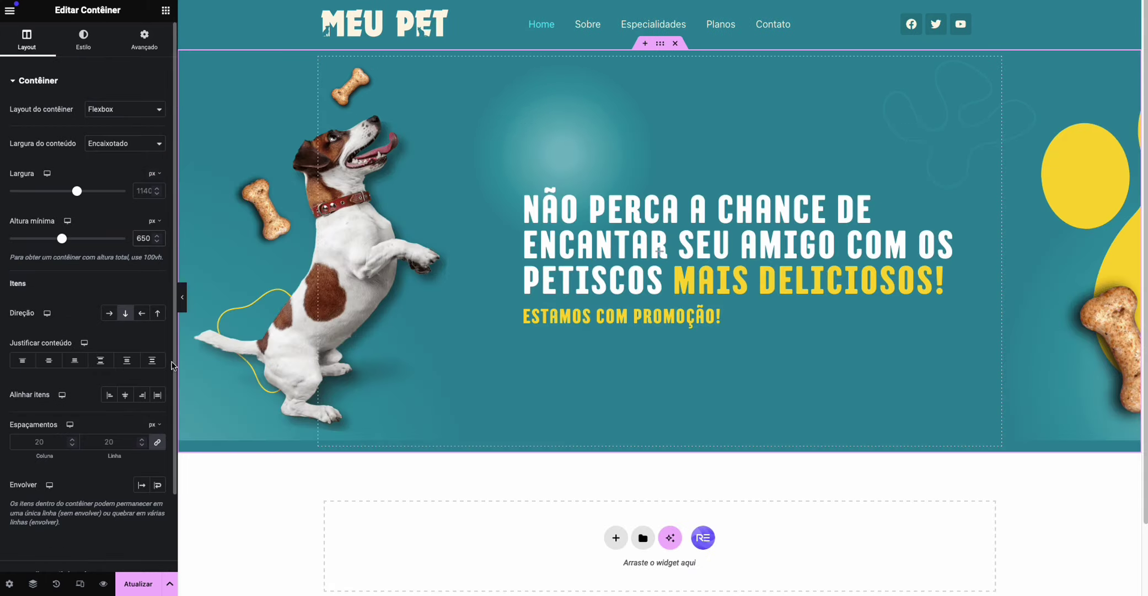
{"action": "left_click", "coordinate": [137, 584]}
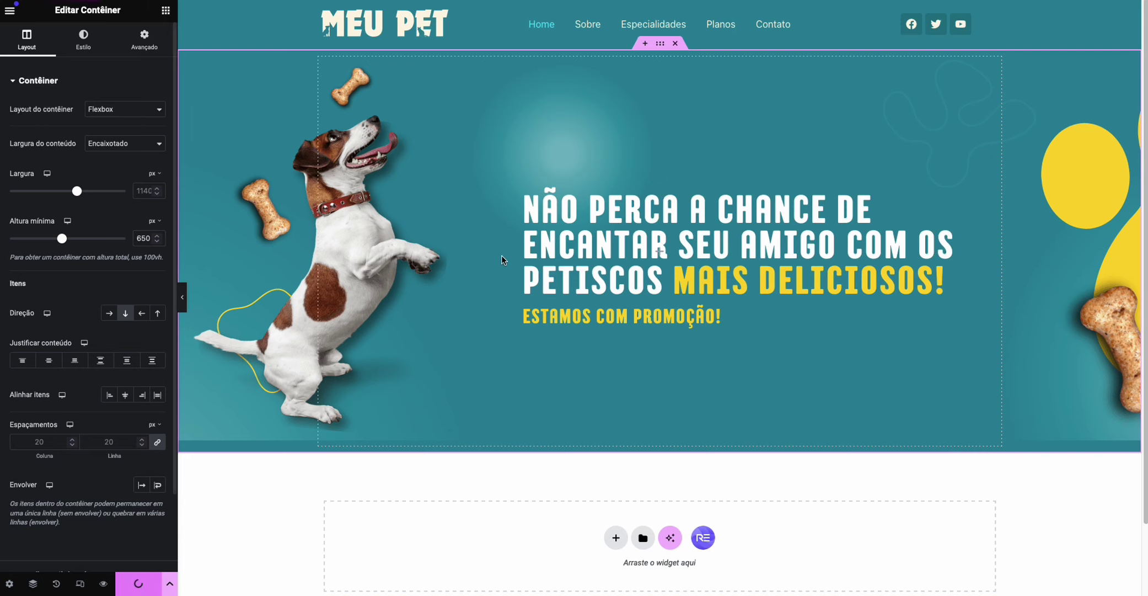
Duplicate the banner container twice so that three identical sections are stacked below the header.
{"action": "right_click", "coordinate": [661, 44]}
{"action": "left_click", "coordinate": [688, 83]}
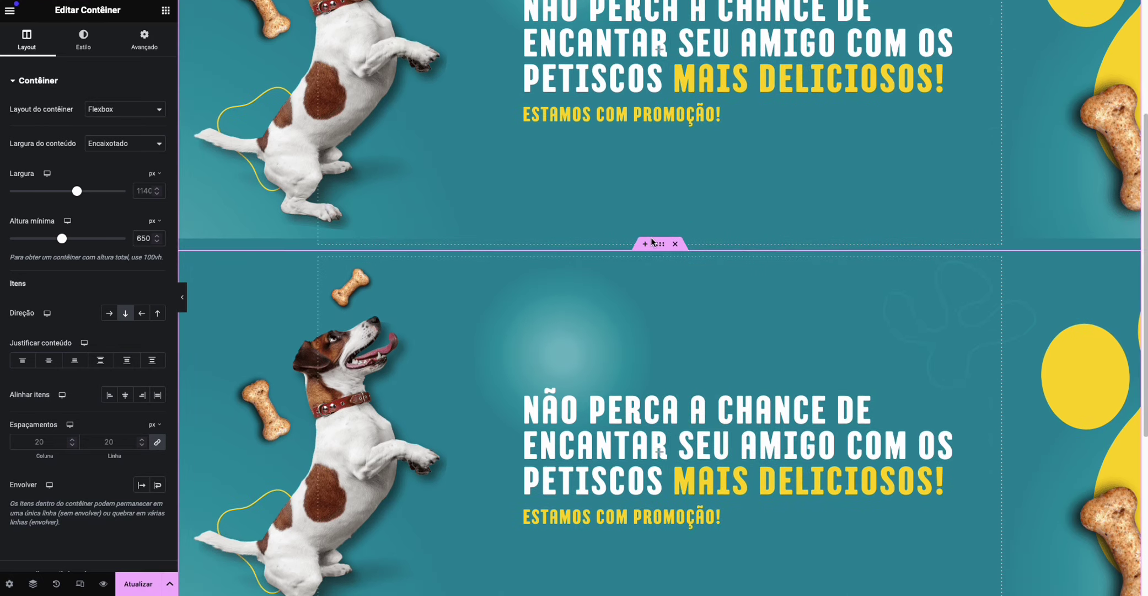
{"action": "right_click", "coordinate": [661, 243]}
{"action": "left_click", "coordinate": [687, 283]}
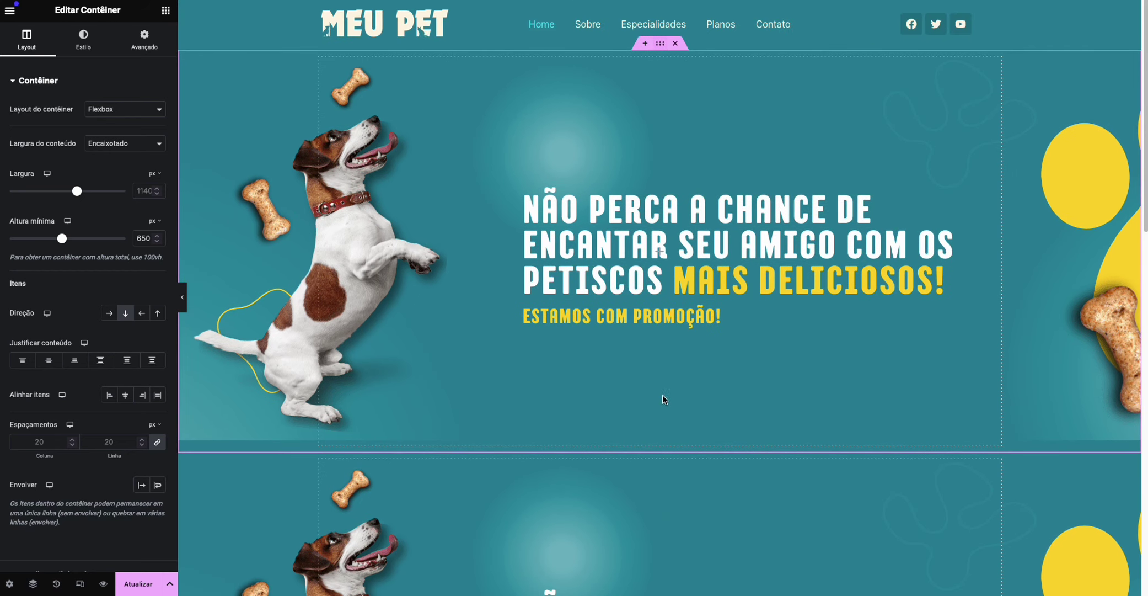
Upload planos-banner.png and set it as the background overlay image of the second container.
{"action": "scroll", "coordinate": [663, 386], "scroll_direction": "down", "scroll_amount": 5}
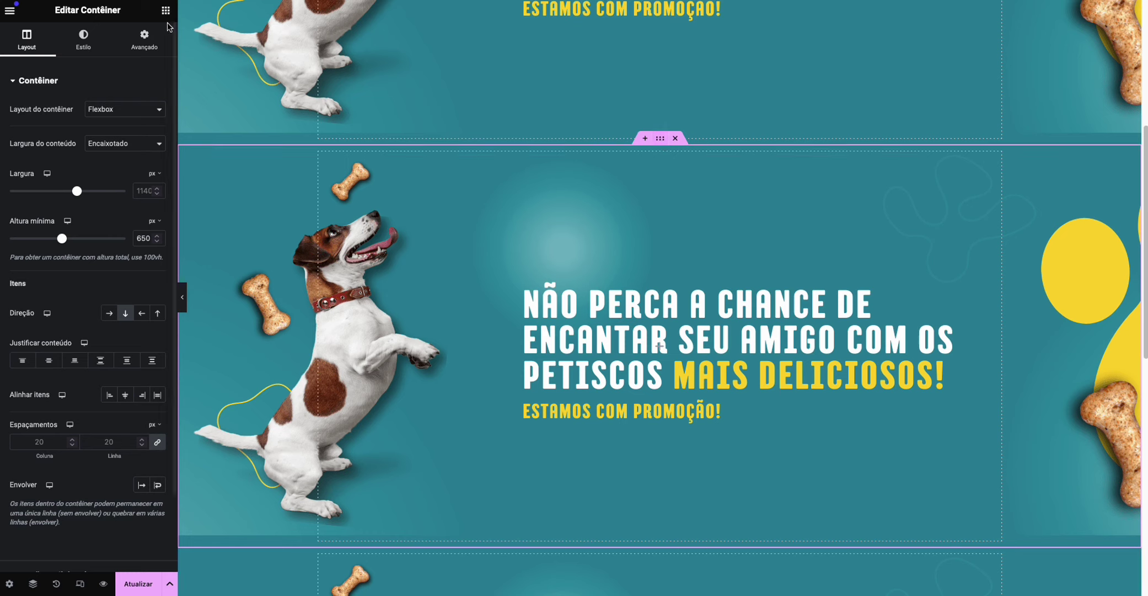
{"action": "left_click", "coordinate": [84, 40]}
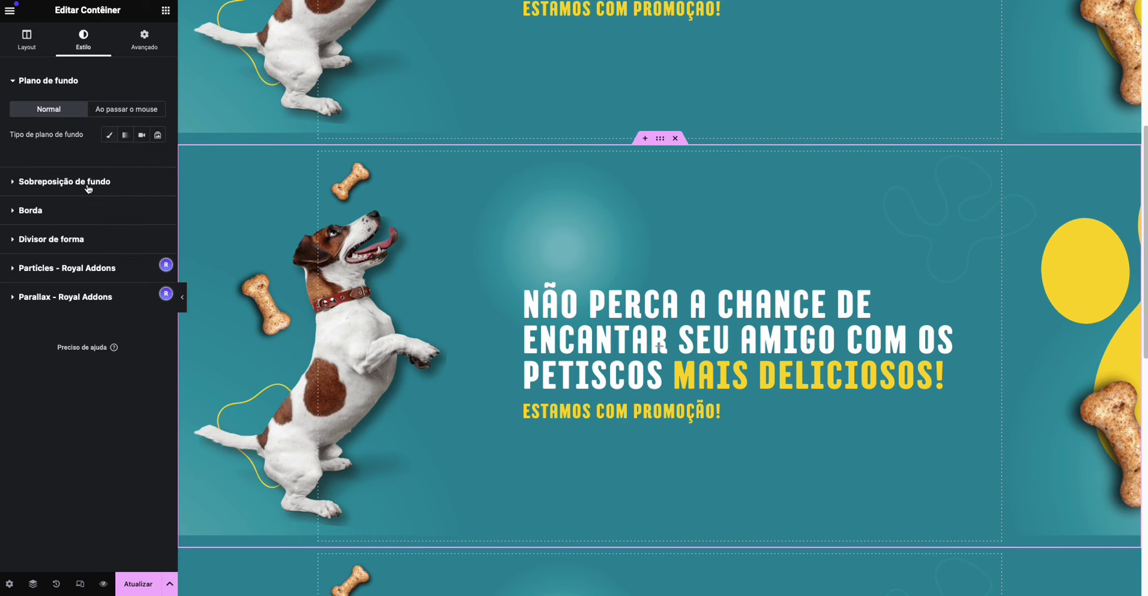
{"action": "left_click", "coordinate": [121, 184]}
{"action": "left_click", "coordinate": [91, 264]}
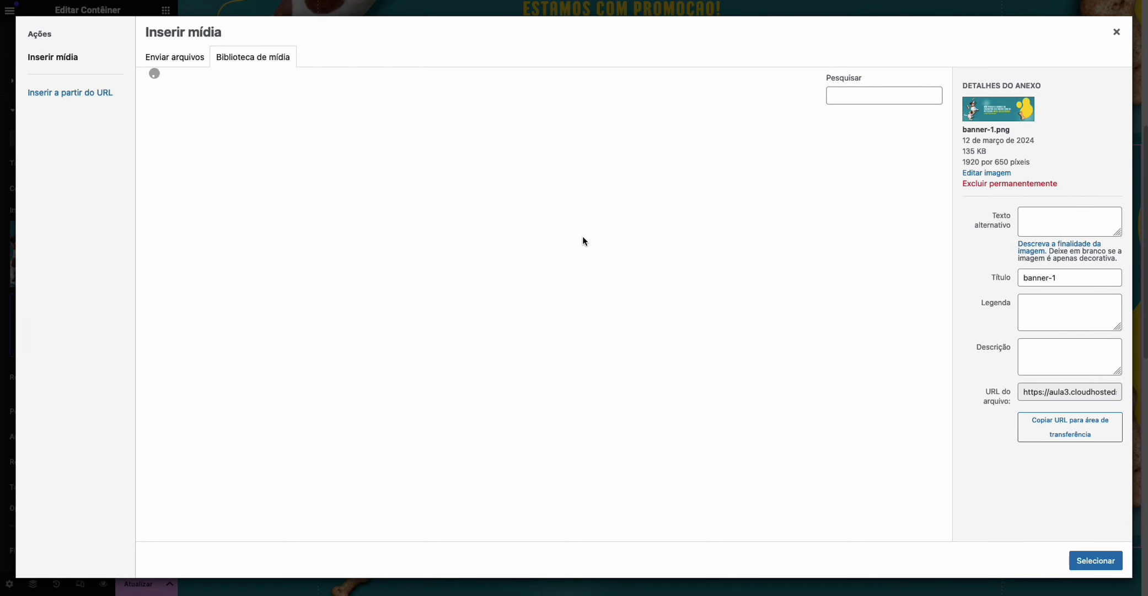
{"action": "left_click", "coordinate": [174, 57]}
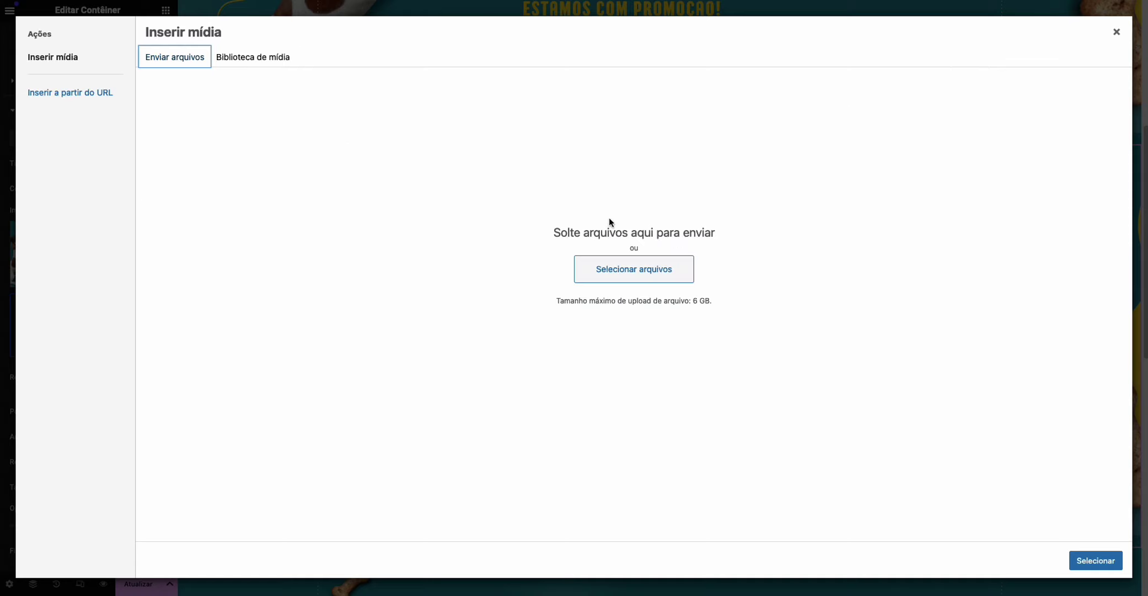
{"action": "left_click", "coordinate": [669, 264]}
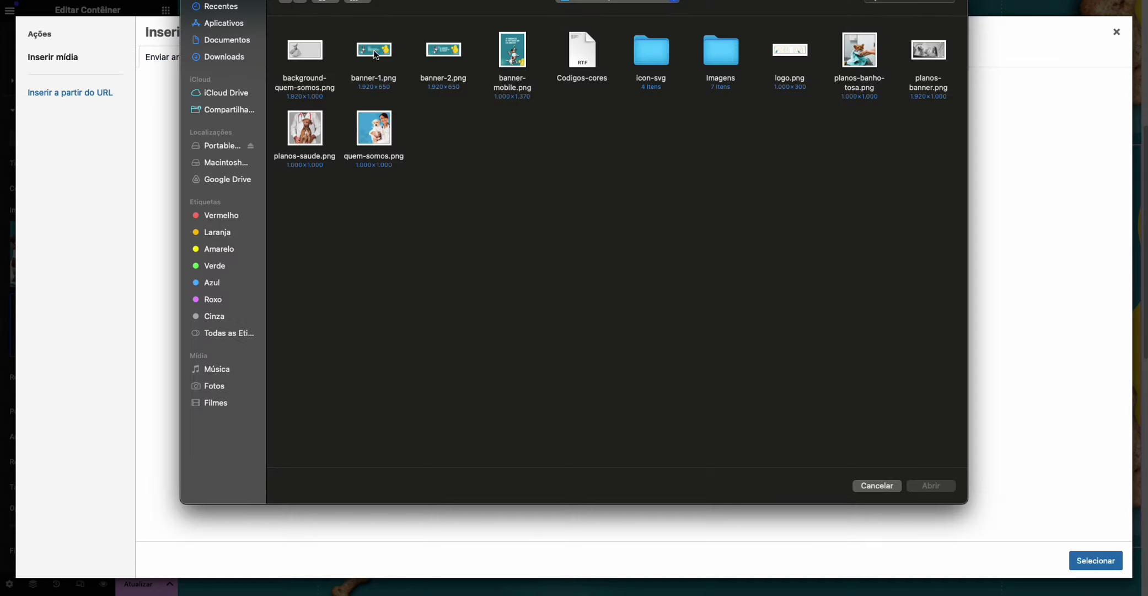
{"action": "double_click", "coordinate": [936, 57]}
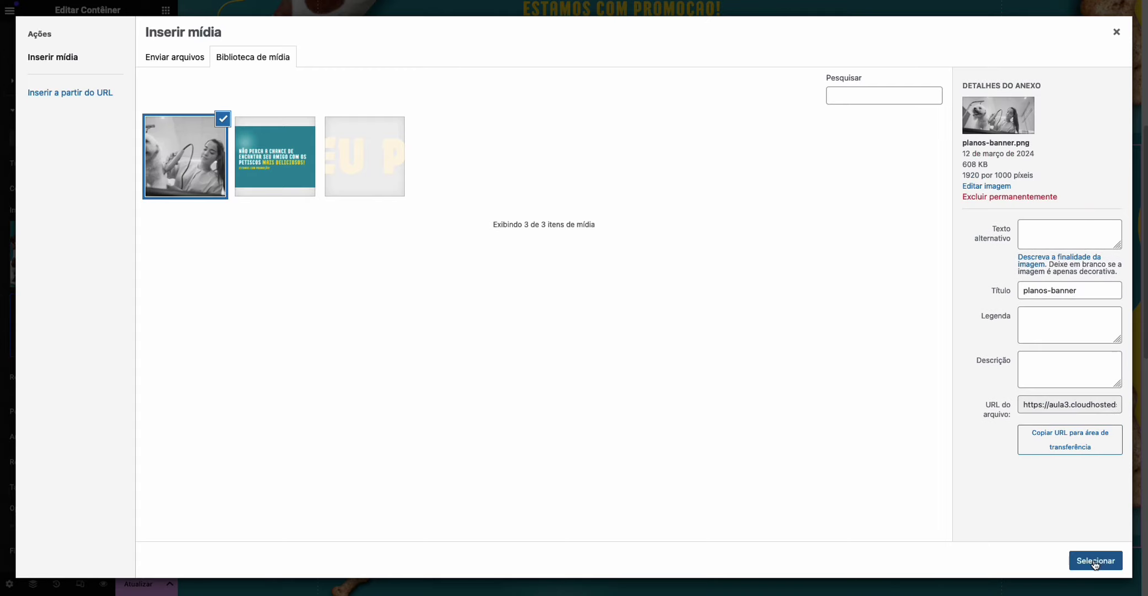
{"action": "left_click", "coordinate": [1095, 560]}
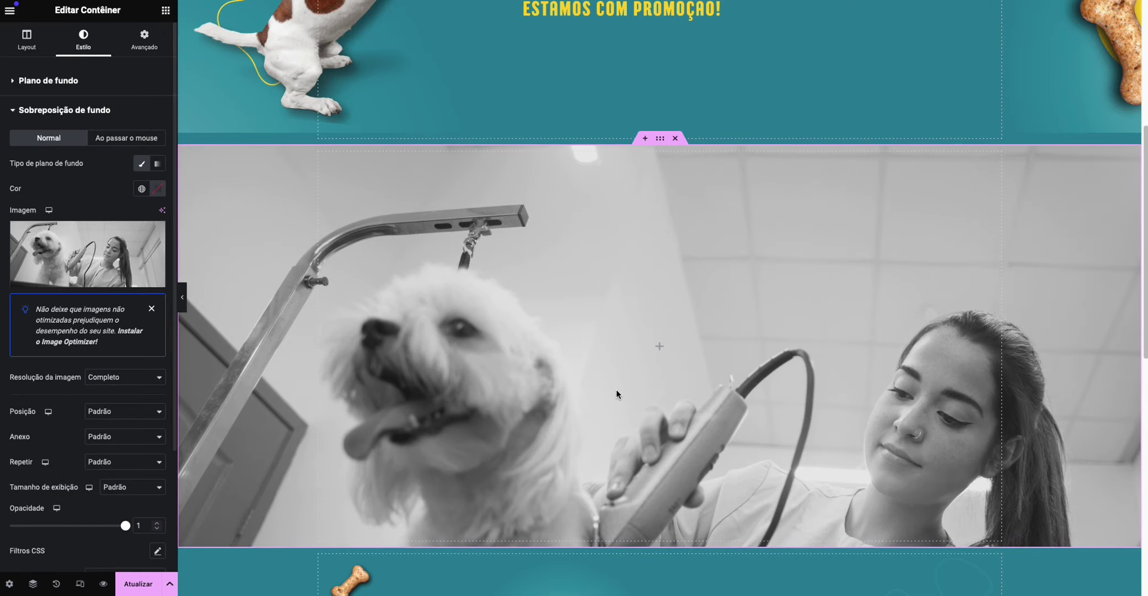
Upload background-quem-somos.png and set it as the background overlay image of the third container.
{"action": "scroll", "coordinate": [643, 375], "scroll_direction": "down", "scroll_amount": 3}
{"action": "scroll", "coordinate": [643, 372], "scroll_direction": "down", "scroll_amount": 2}
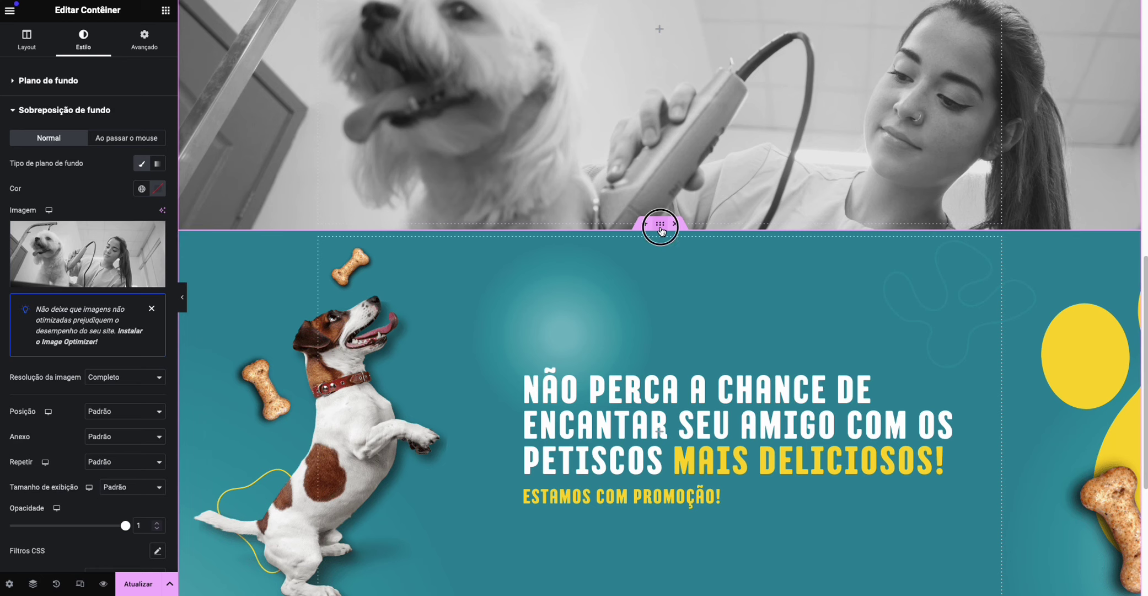
{"action": "left_click", "coordinate": [384, 429]}
{"action": "left_click", "coordinate": [84, 39]}
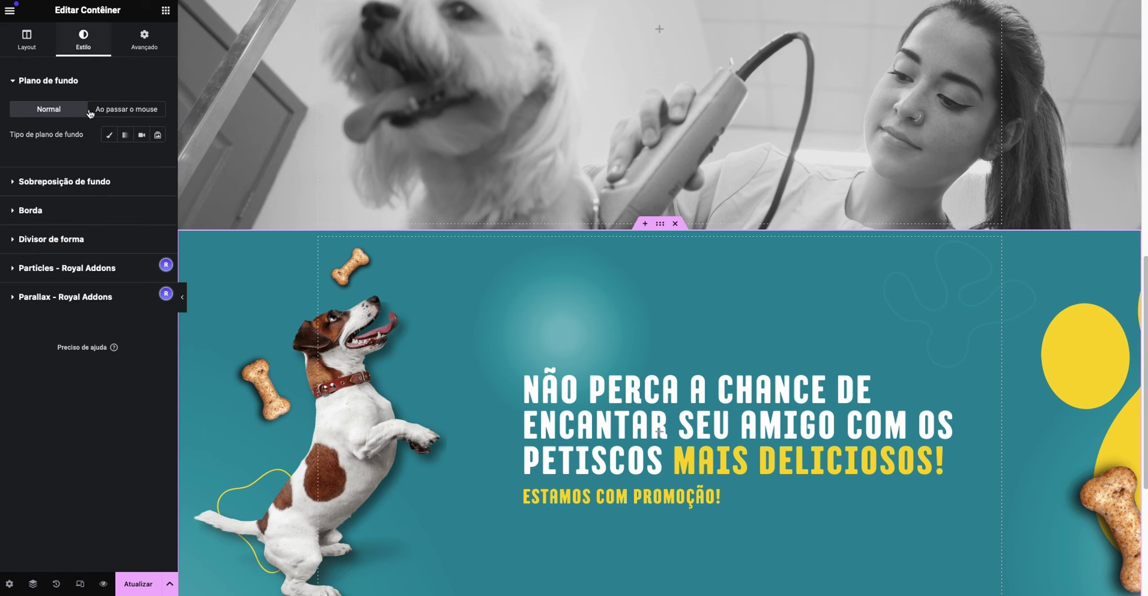
{"action": "left_click", "coordinate": [122, 186]}
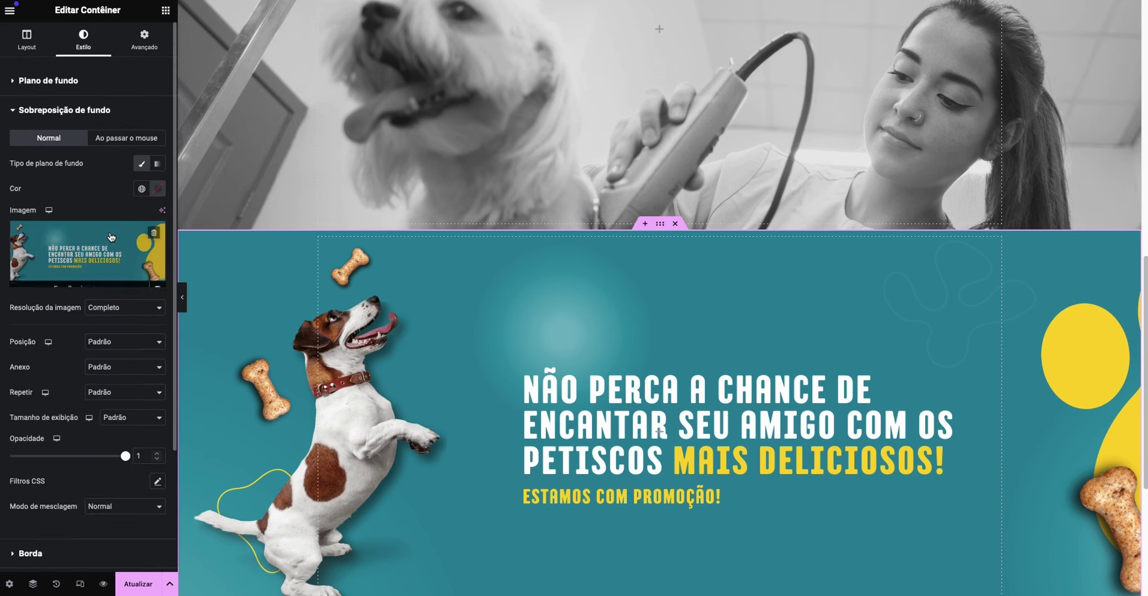
{"action": "left_click", "coordinate": [103, 250]}
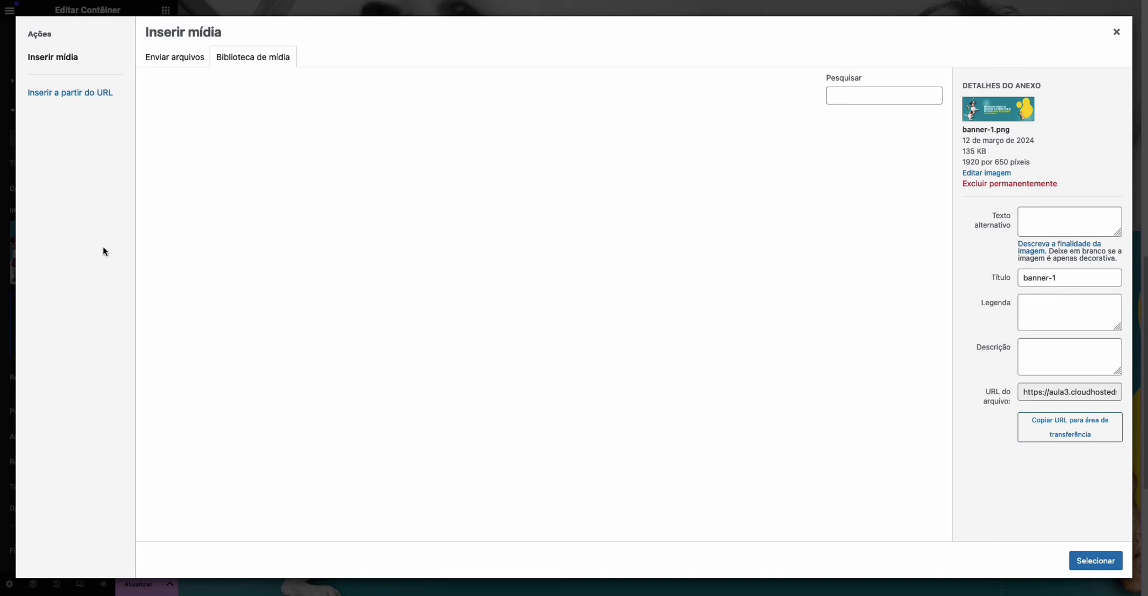
{"action": "left_click", "coordinate": [208, 66]}
{"action": "left_click", "coordinate": [638, 264]}
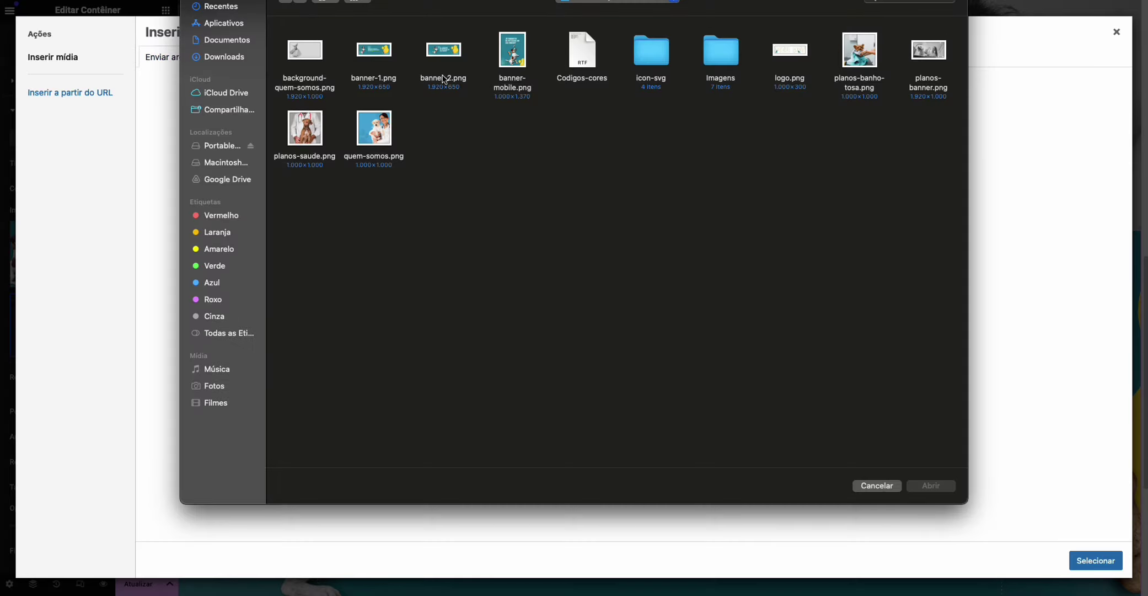
{"action": "double_click", "coordinate": [305, 52]}
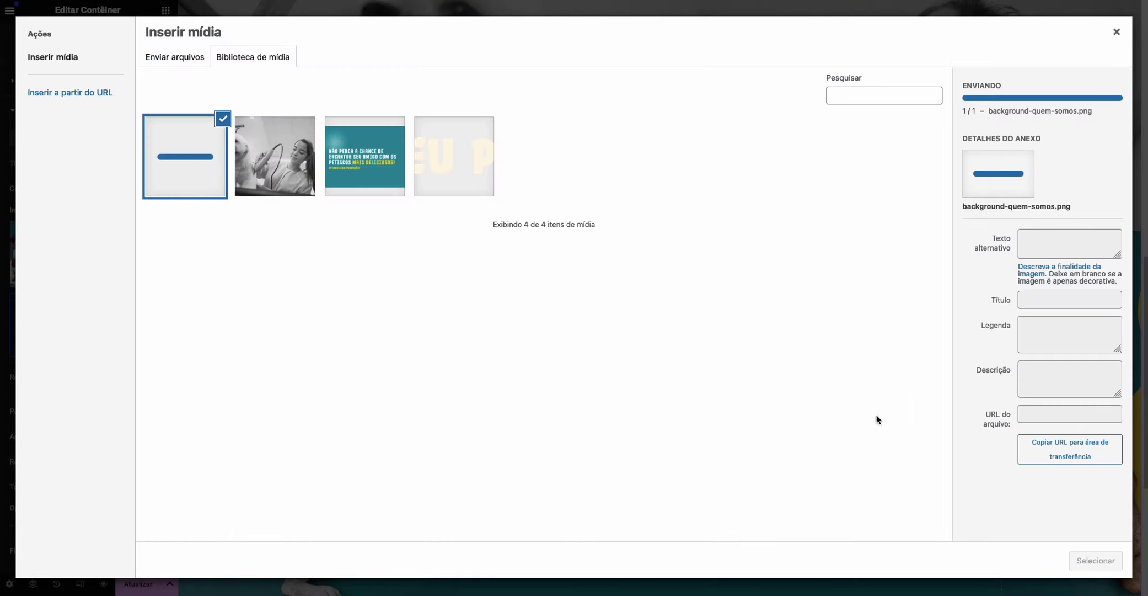
{"action": "left_click", "coordinate": [1093, 563]}
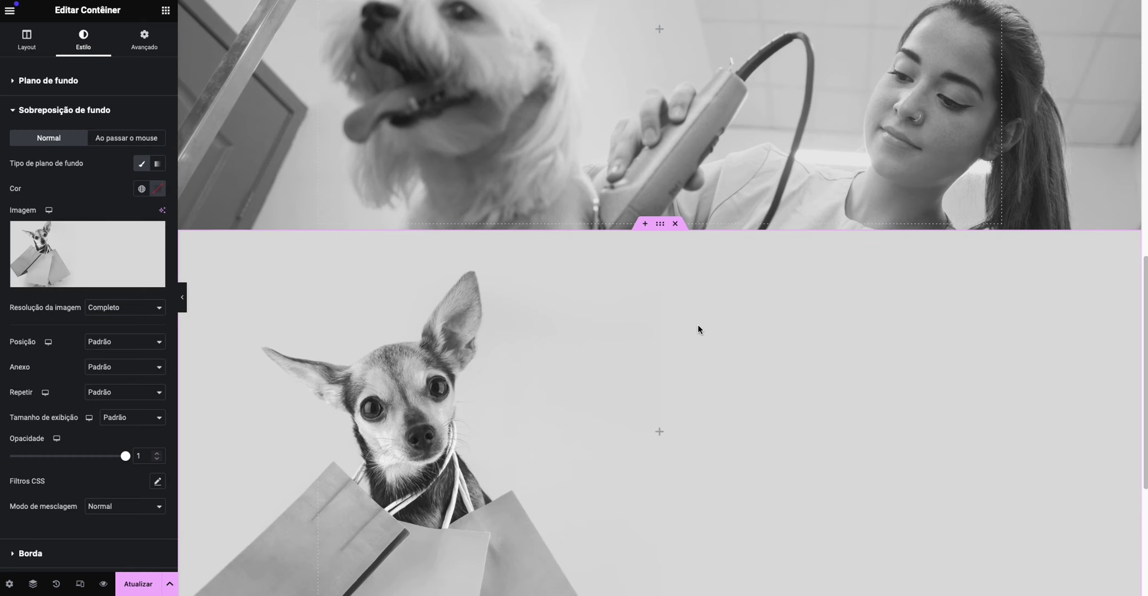
In the header template editor, set the logo image's width to 60%, align it left, and save the template.
{"action": "scroll", "coordinate": [609, 261], "scroll_direction": "up", "scroll_amount": 10}
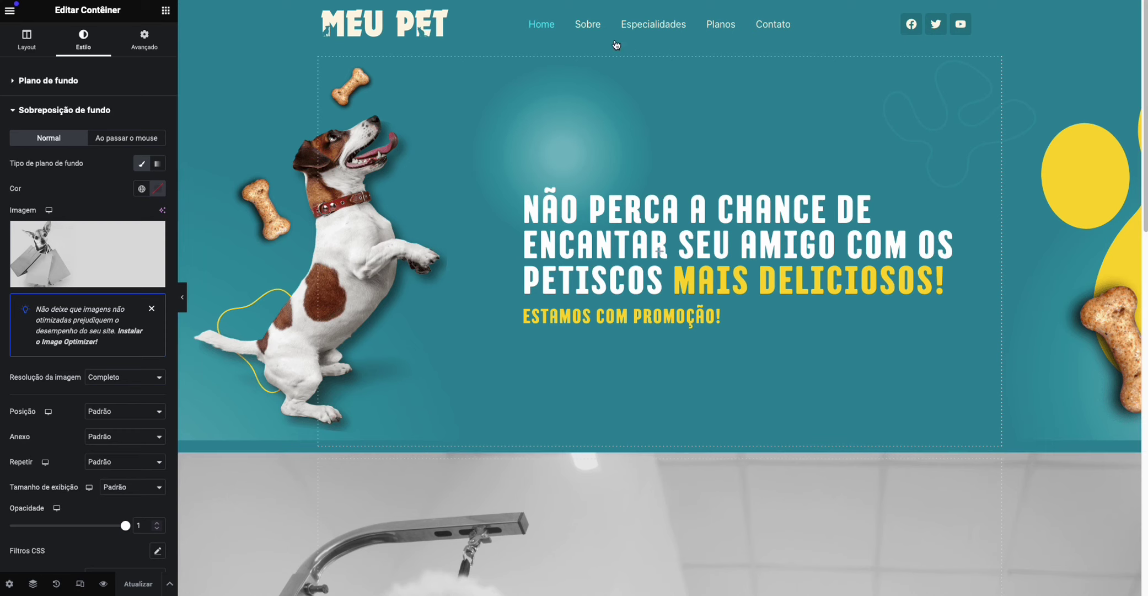
{"action": "scroll", "coordinate": [592, 114], "scroll_direction": "down", "scroll_amount": 5}
{"action": "scroll", "coordinate": [583, 153], "scroll_direction": "up", "scroll_amount": 3}
{"action": "scroll", "coordinate": [582, 151], "scroll_direction": "up", "scroll_amount": 3}
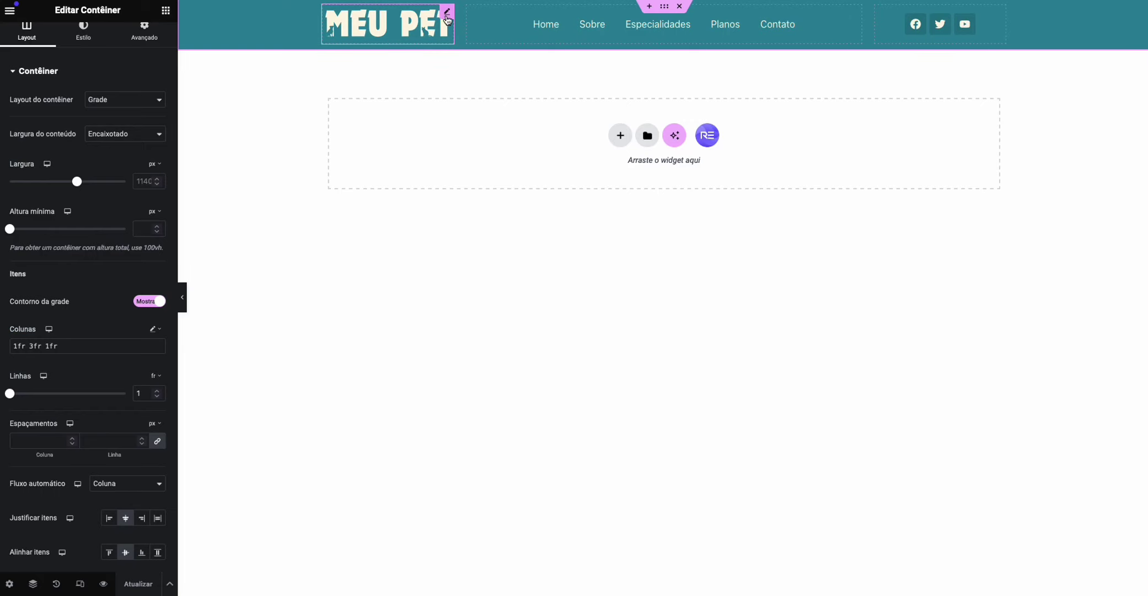
{"action": "left_click", "coordinate": [447, 15]}
{"action": "left_click", "coordinate": [96, 52]}
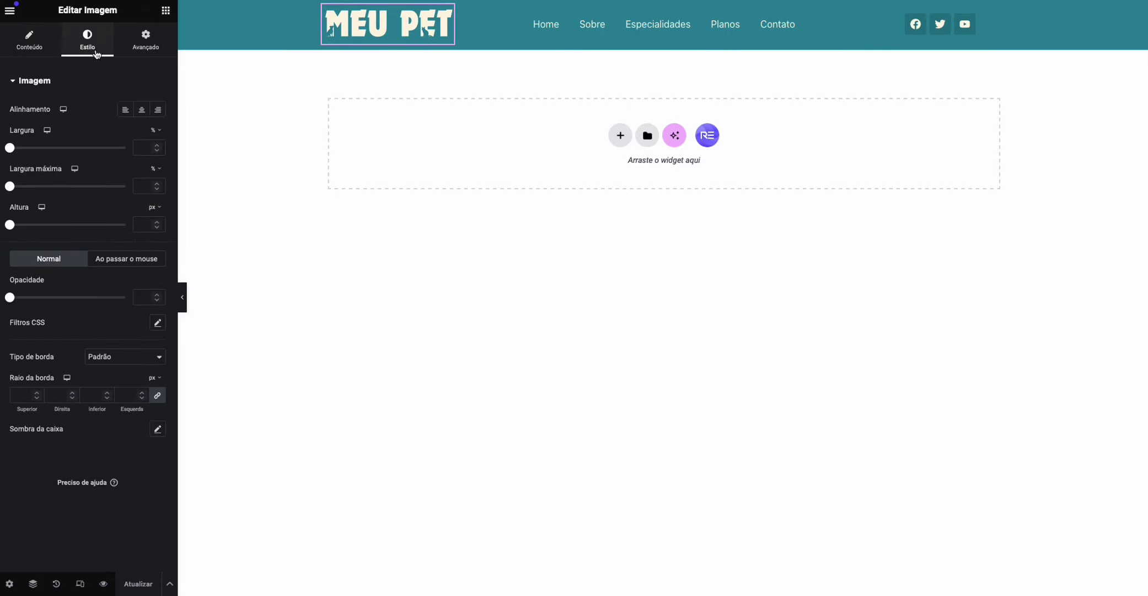
{"action": "left_click_drag", "start_coordinate": [15, 151], "coordinate": [84, 159]}
{"action": "left_click", "coordinate": [124, 112]}
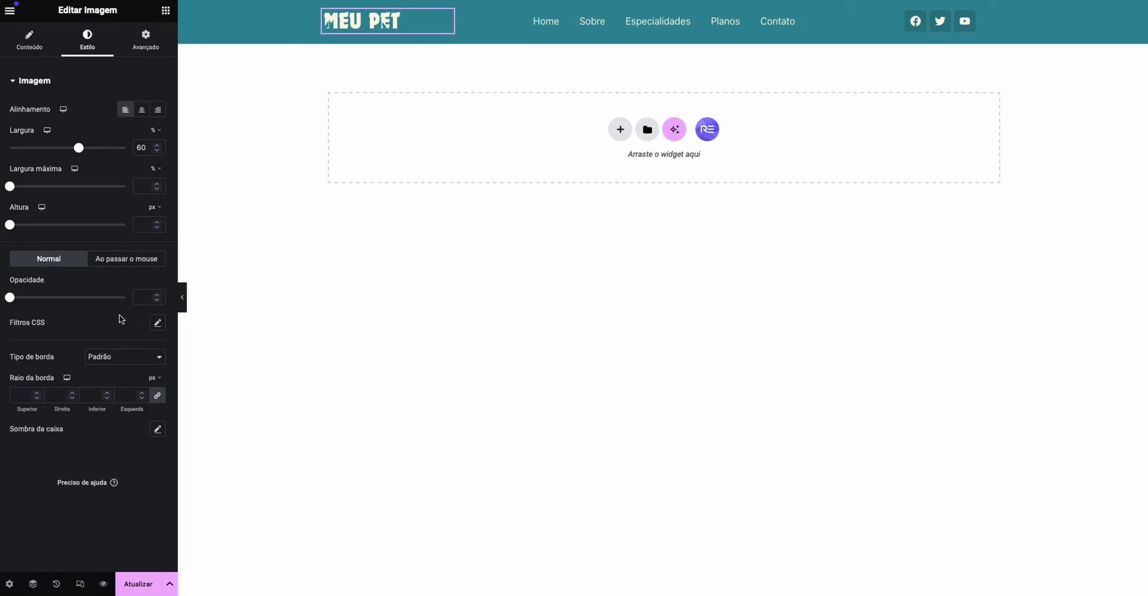
{"action": "key", "text": "ctrl+s"}
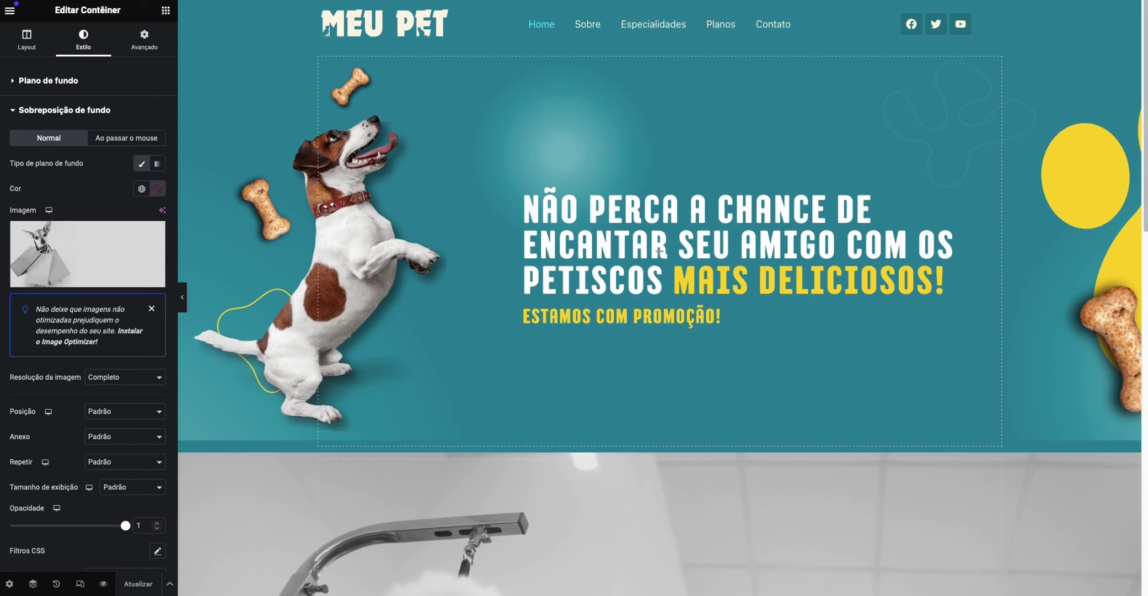
Reload the Home page editor and review the updated header and the sections below it.
{"action": "key", "text": "super+r"}
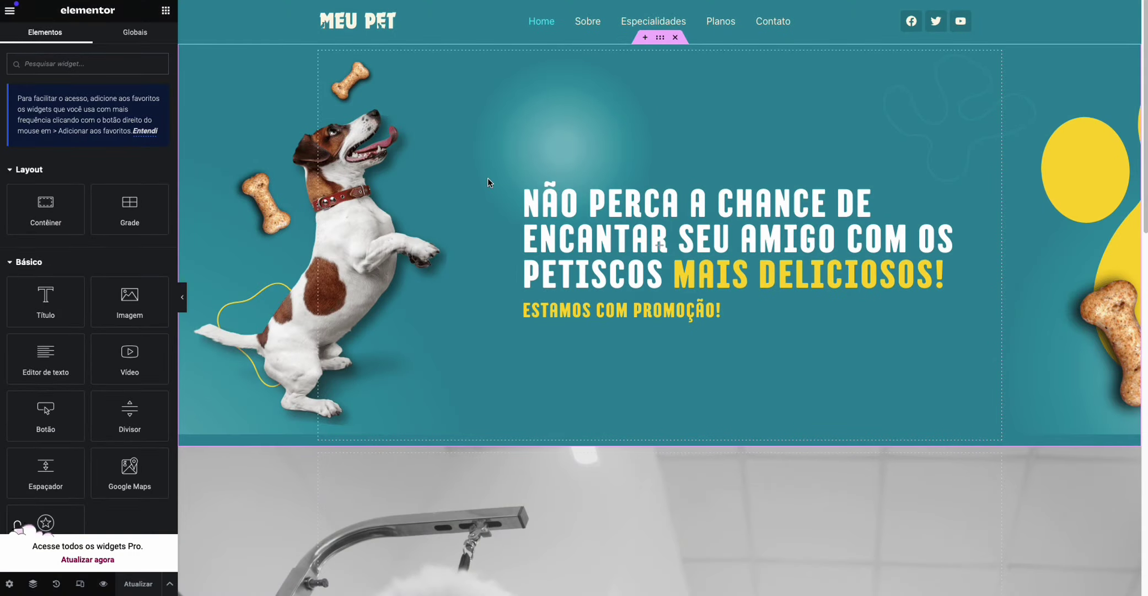
{"action": "scroll", "coordinate": [564, 175], "scroll_direction": "down", "scroll_amount": 1}
{"action": "scroll", "coordinate": [534, 241], "scroll_direction": "down", "scroll_amount": 10}
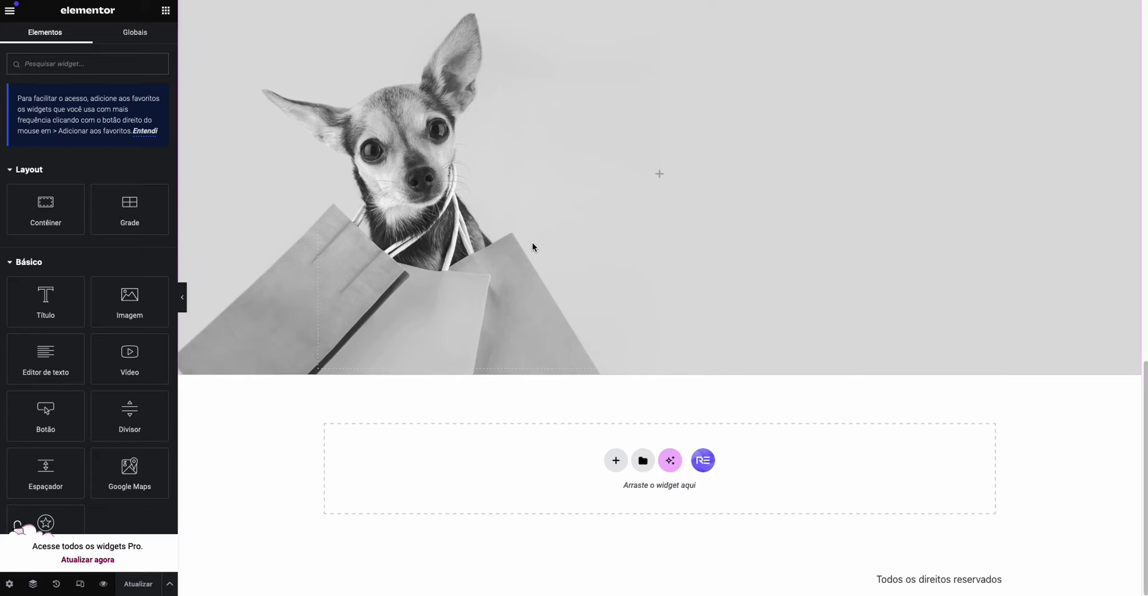
{"action": "scroll", "coordinate": [532, 242], "scroll_direction": "up", "scroll_amount": 8}
{"action": "scroll", "coordinate": [532, 242], "scroll_direction": "up", "scroll_amount": 3}
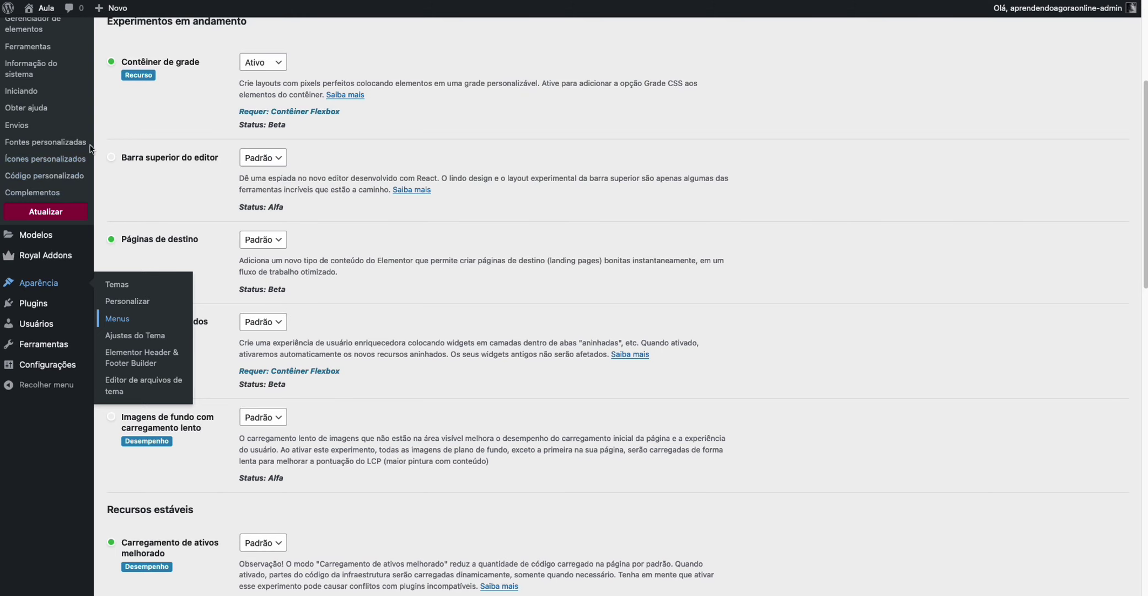
In the WordPress admin, open the page for adding plugins and search for Sticky Header Effects for Elementor.
{"action": "scroll", "coordinate": [91, 149], "scroll_direction": "up", "scroll_amount": 4}
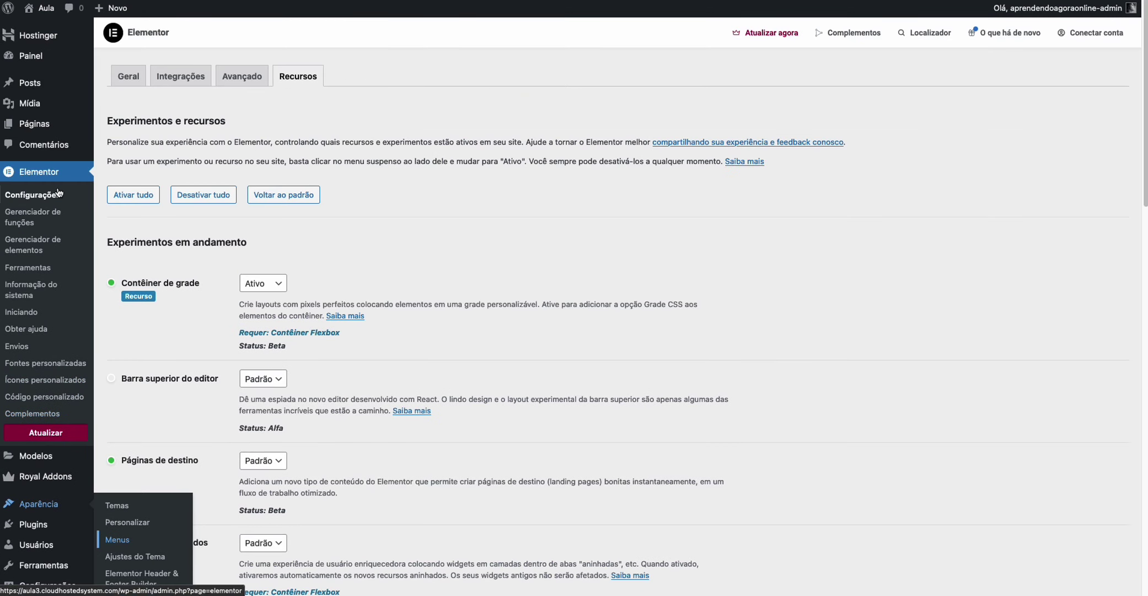
{"action": "left_click", "coordinate": [43, 524]}
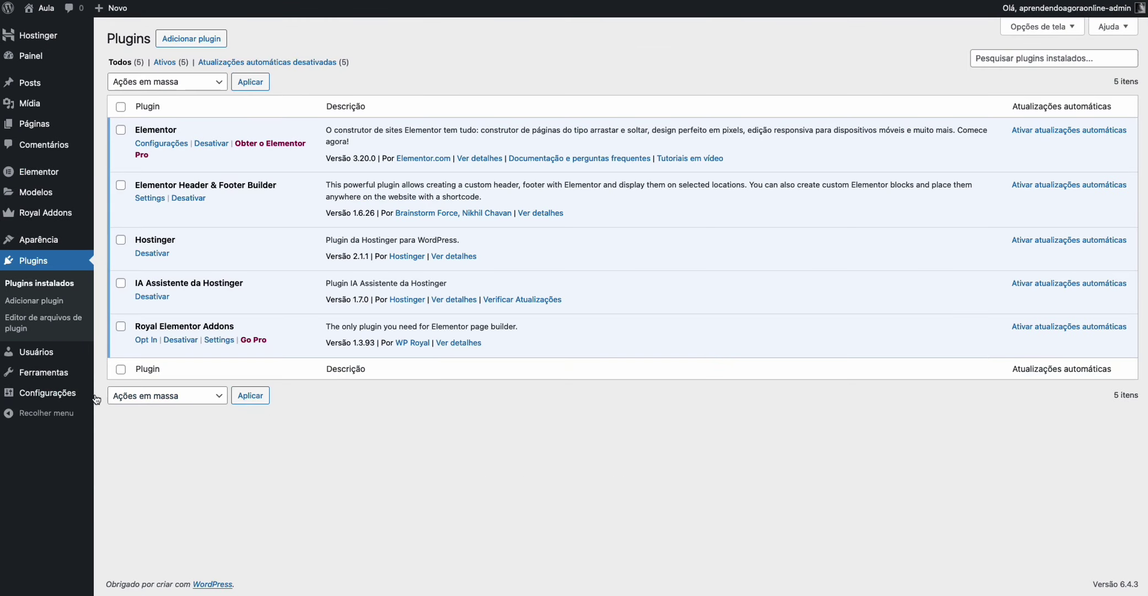
{"action": "left_click", "coordinate": [208, 39]}
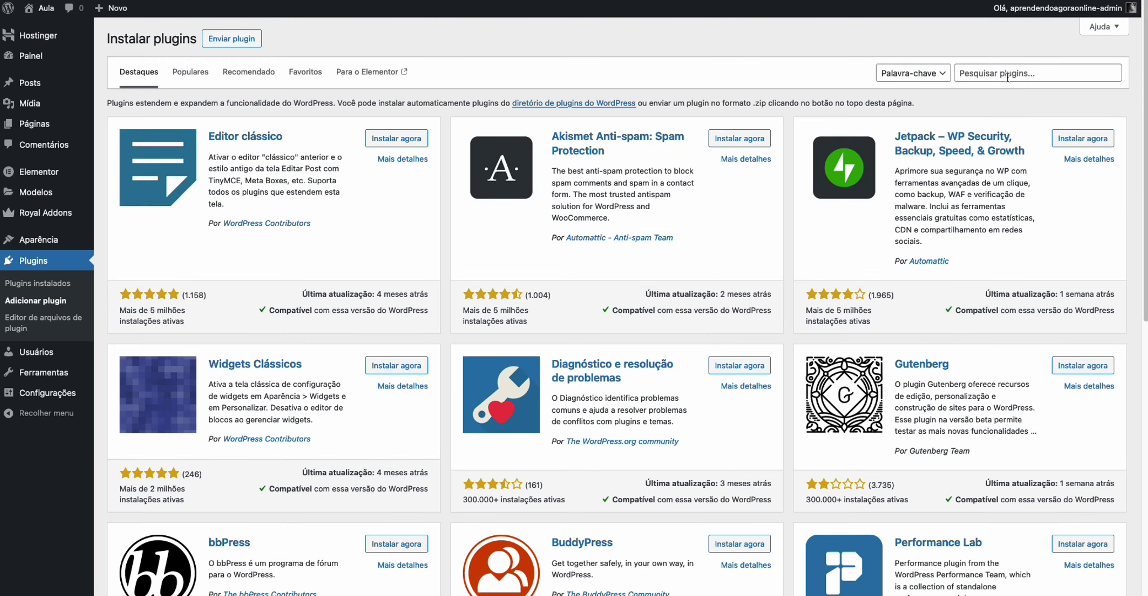
{"action": "left_click", "coordinate": [1005, 73]}
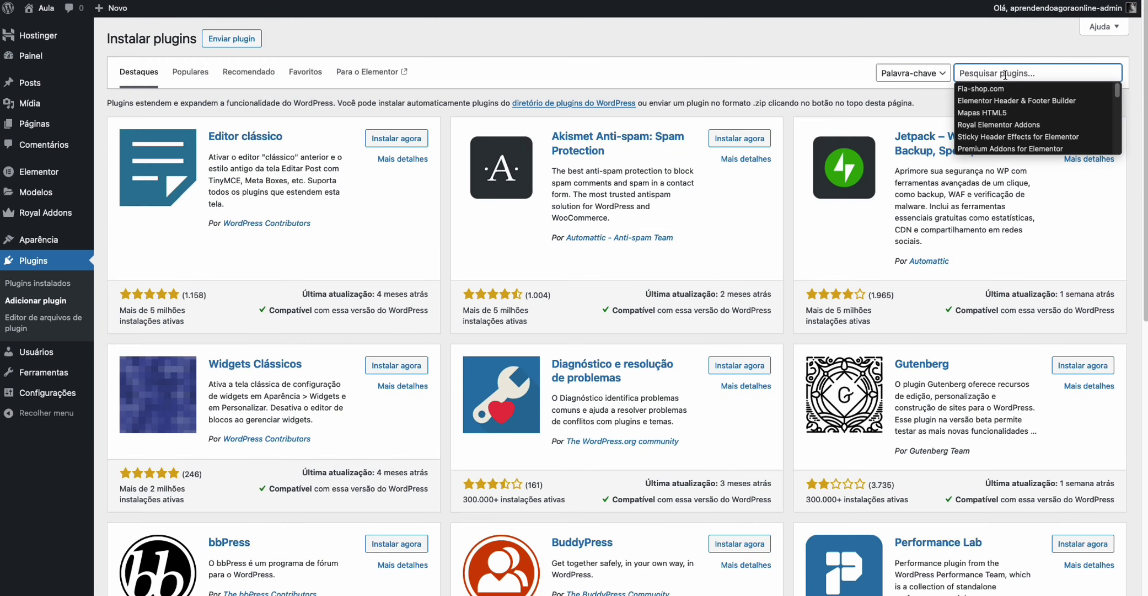
{"action": "left_click", "coordinate": [1005, 137]}
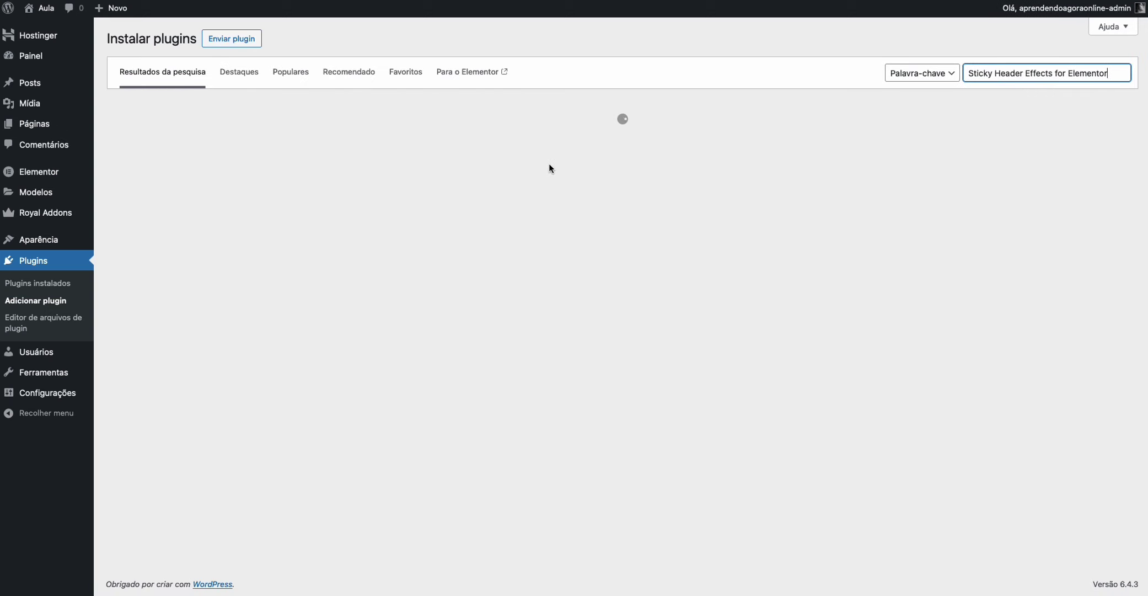
Install and activate the Sticky Header Effects for Elementor plugin.
{"action": "scroll", "coordinate": [234, 344], "scroll_direction": "down", "scroll_amount": 2}
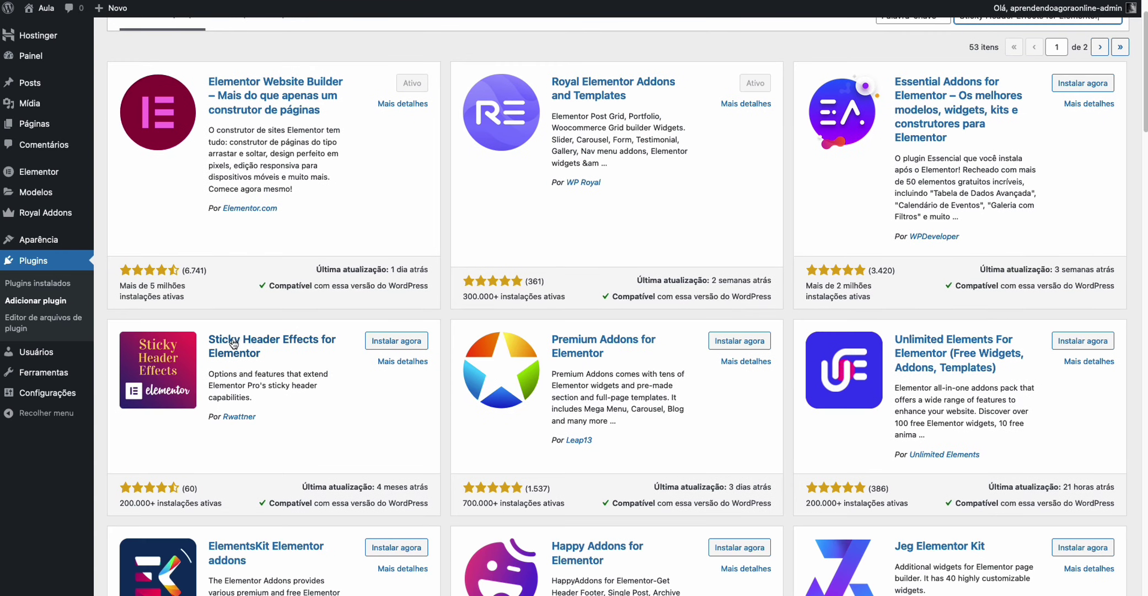
{"action": "left_click", "coordinate": [397, 340]}
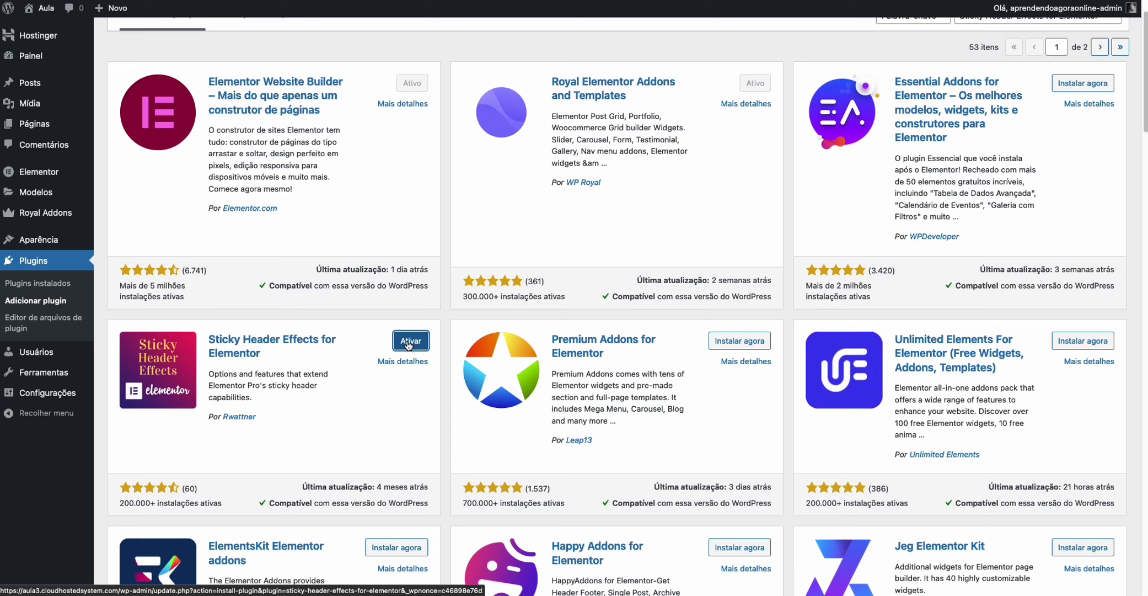
{"action": "left_click", "coordinate": [409, 341]}
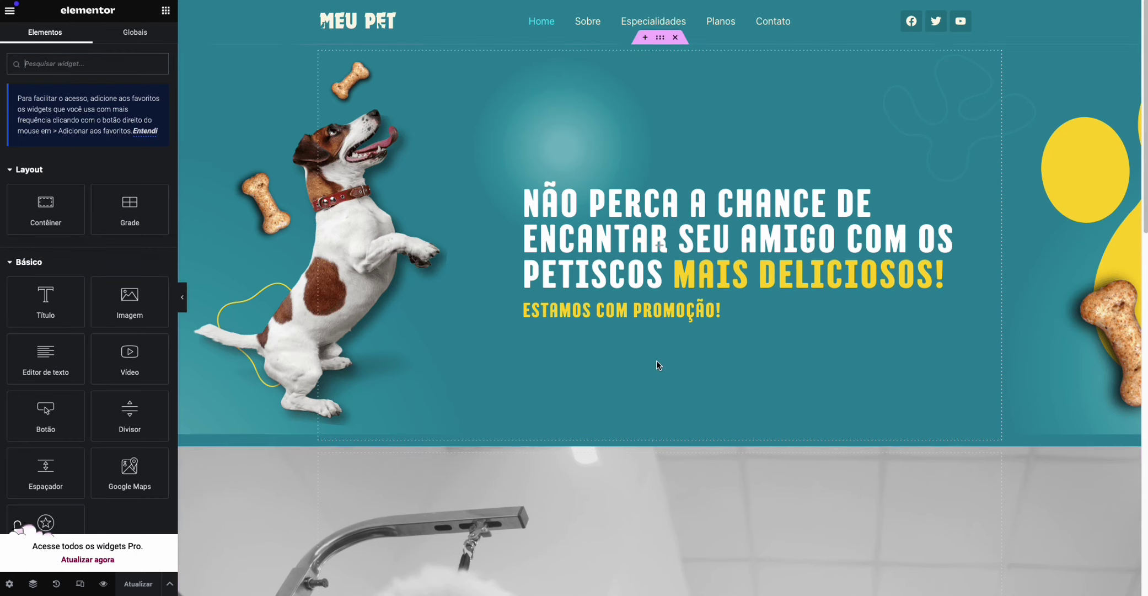
Move the grayscale dog-grooming section above the teal promotional section on the Home page and save the page.
{"action": "scroll", "coordinate": [657, 359], "scroll_direction": "down", "scroll_amount": 3}
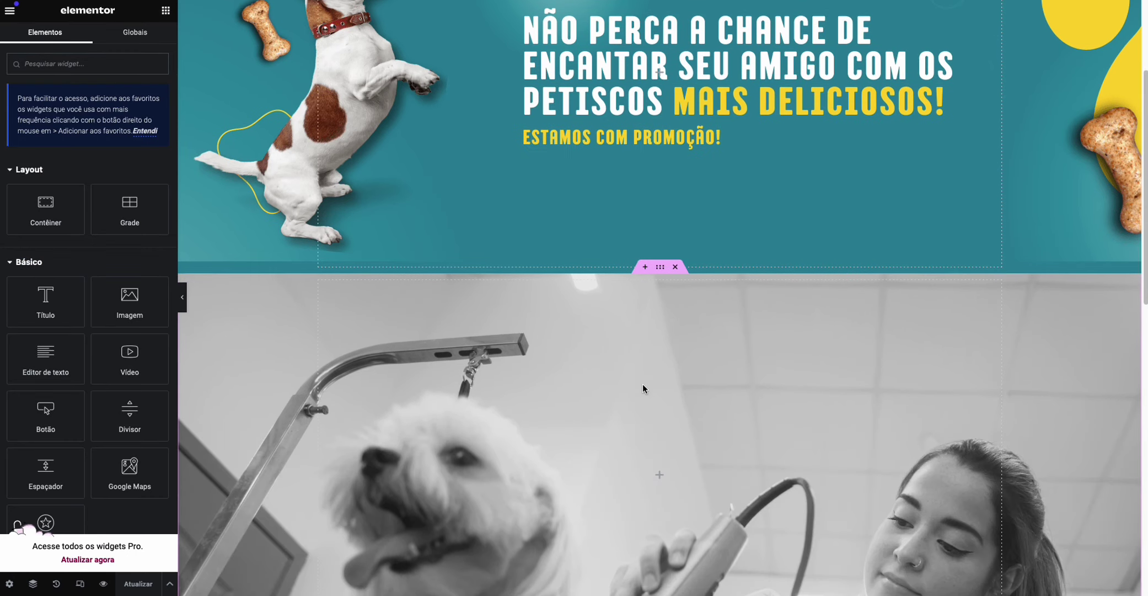
{"action": "scroll", "coordinate": [644, 389], "scroll_direction": "up", "scroll_amount": 3}
{"action": "scroll", "coordinate": [668, 475], "scroll_direction": "down", "scroll_amount": 2}
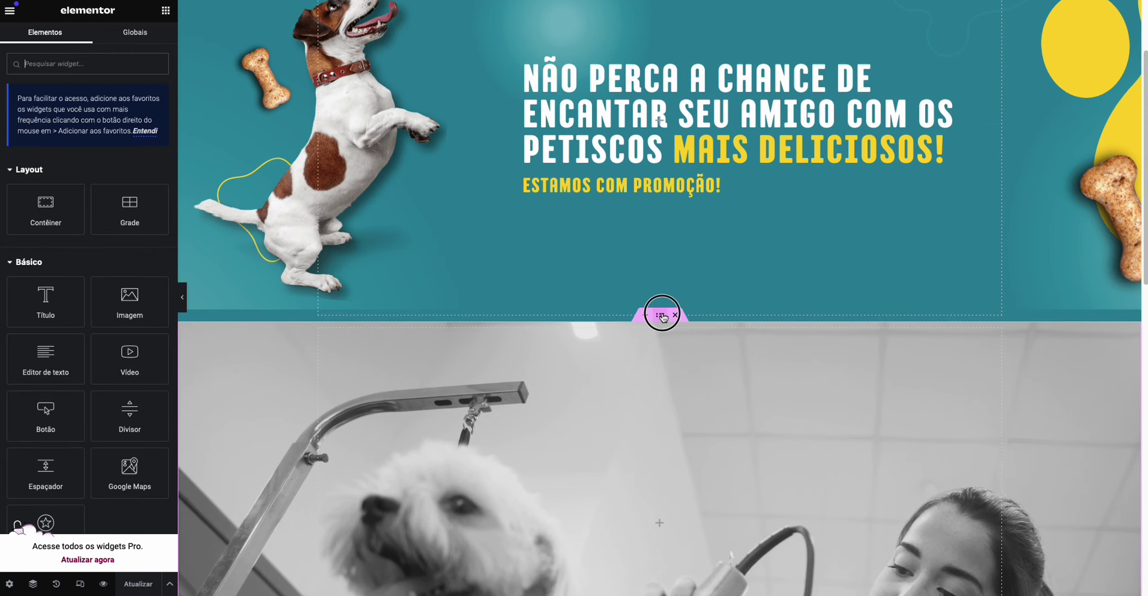
{"action": "left_click_drag", "start_coordinate": [660, 315], "coordinate": [664, 111]}
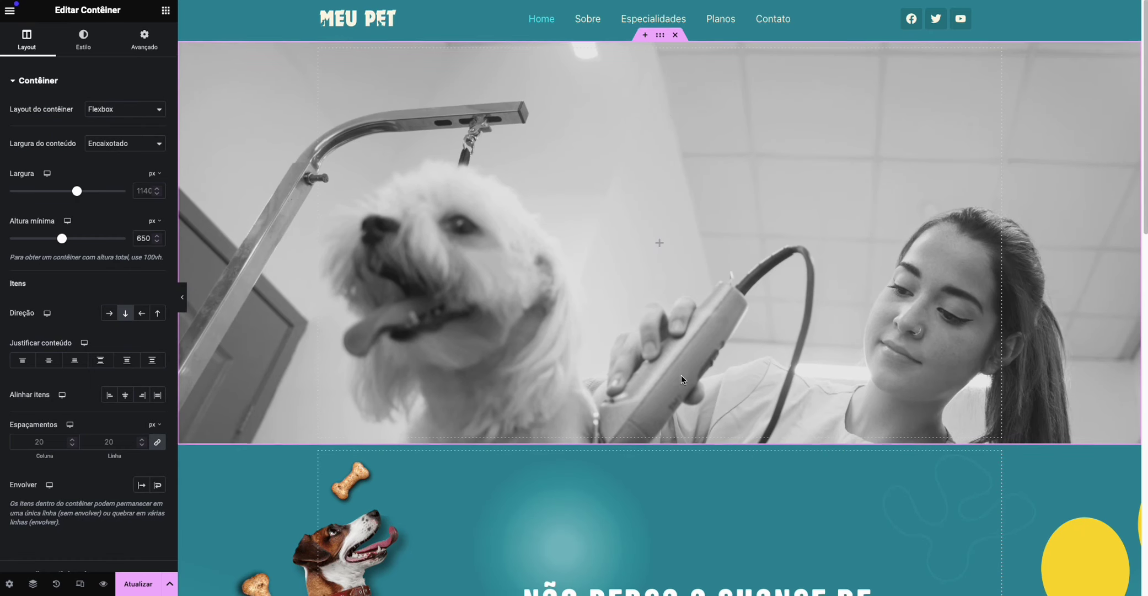
{"action": "scroll", "coordinate": [681, 374], "scroll_direction": "down", "scroll_amount": 2}
{"action": "left_click", "coordinate": [136, 586]}
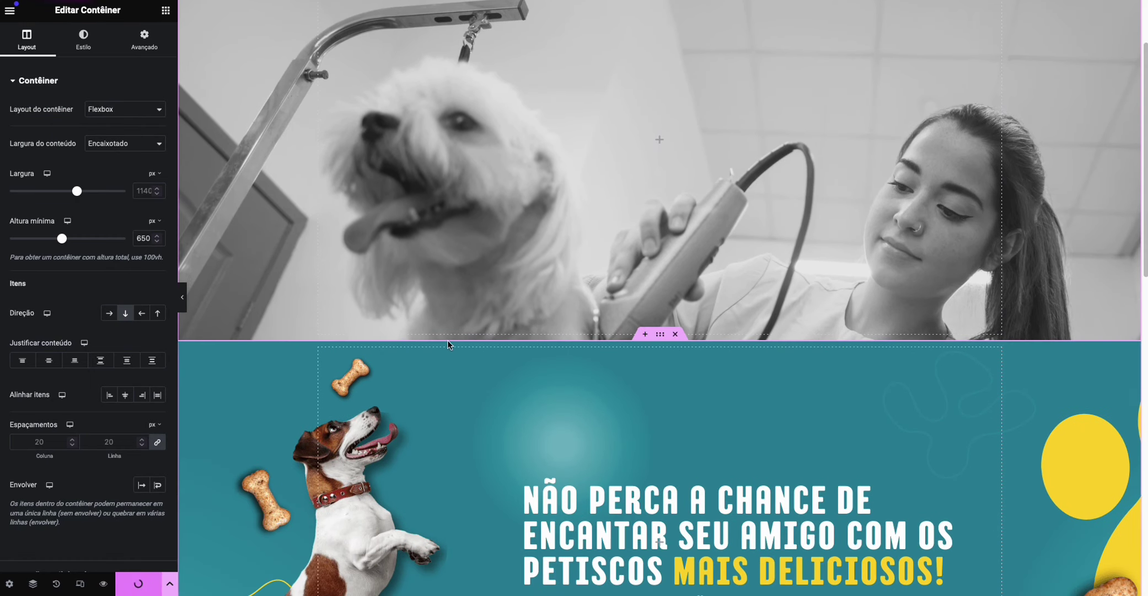
{"action": "scroll", "coordinate": [448, 340], "scroll_direction": "up", "scroll_amount": 2}
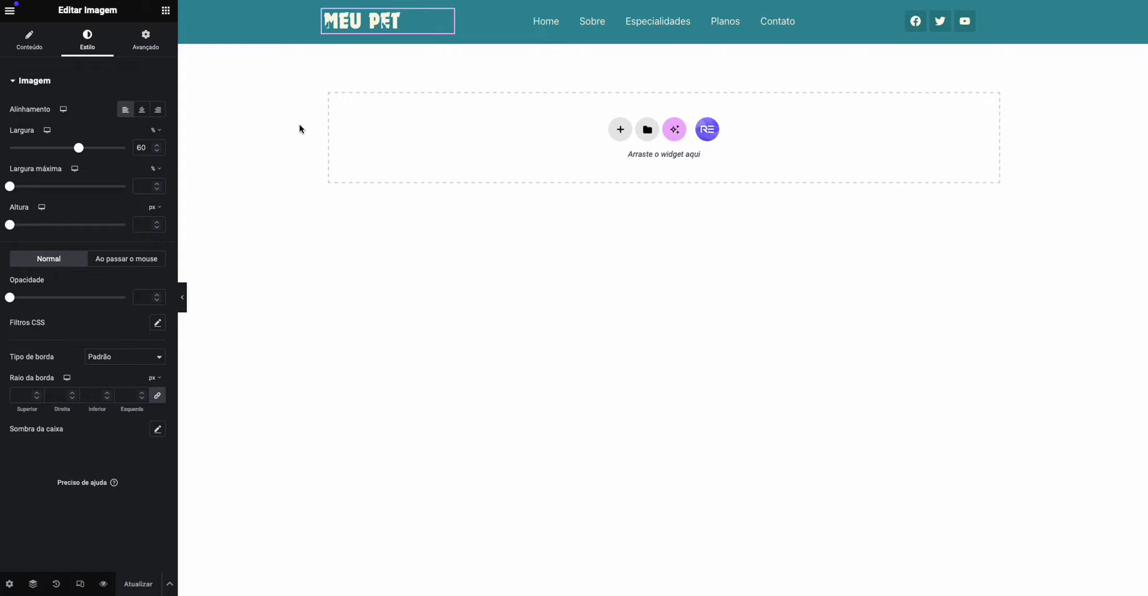
Reload the header template, enable Sticky Header Effects in the header container's advanced settings, and save the template.
{"action": "key", "text": "super+r"}
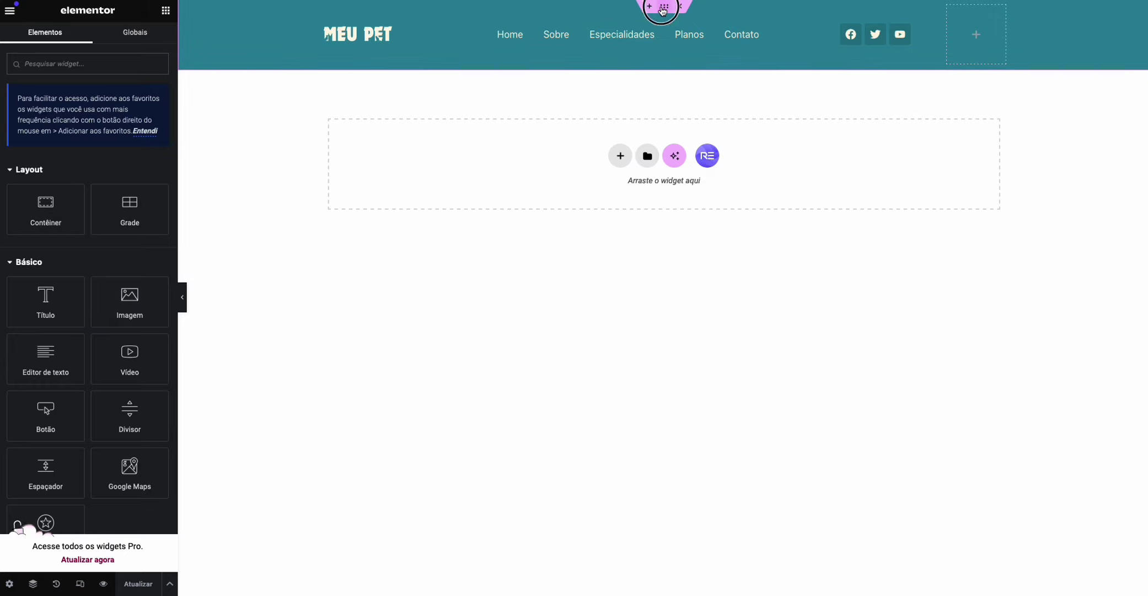
{"action": "left_click", "coordinate": [604, 50]}
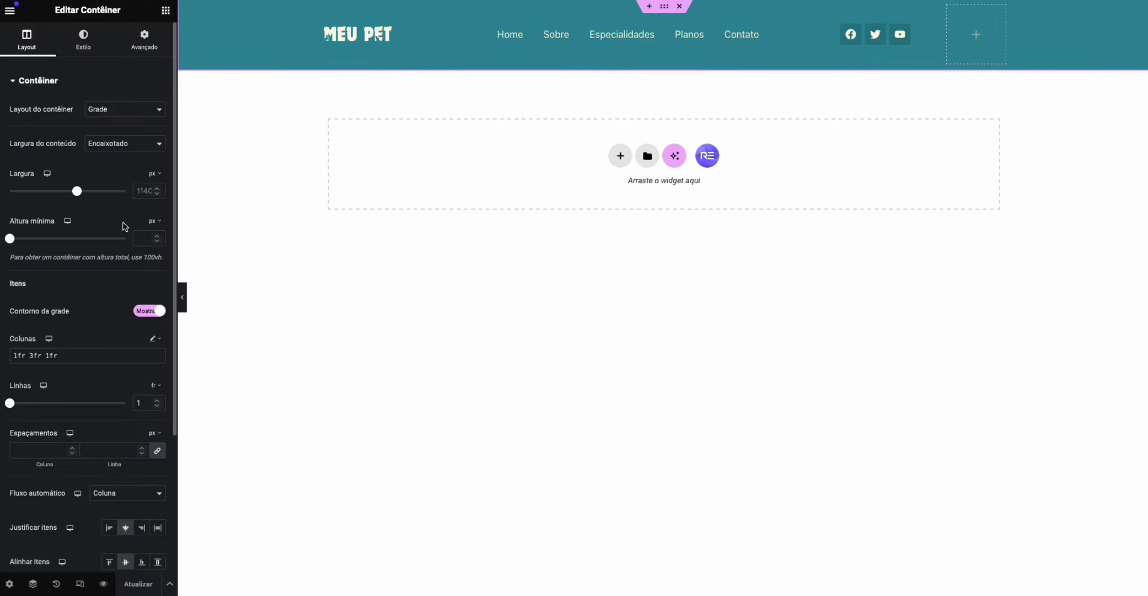
{"action": "left_click", "coordinate": [145, 44]}
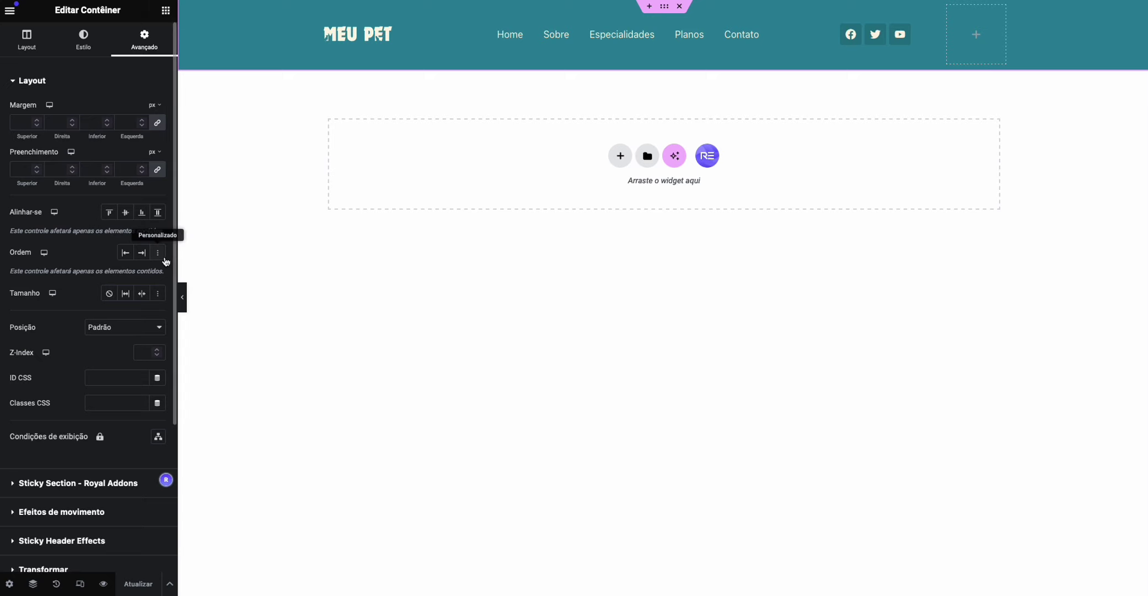
{"action": "scroll", "coordinate": [96, 260], "scroll_direction": "down", "scroll_amount": 1}
{"action": "scroll", "coordinate": [107, 251], "scroll_direction": "down", "scroll_amount": 3}
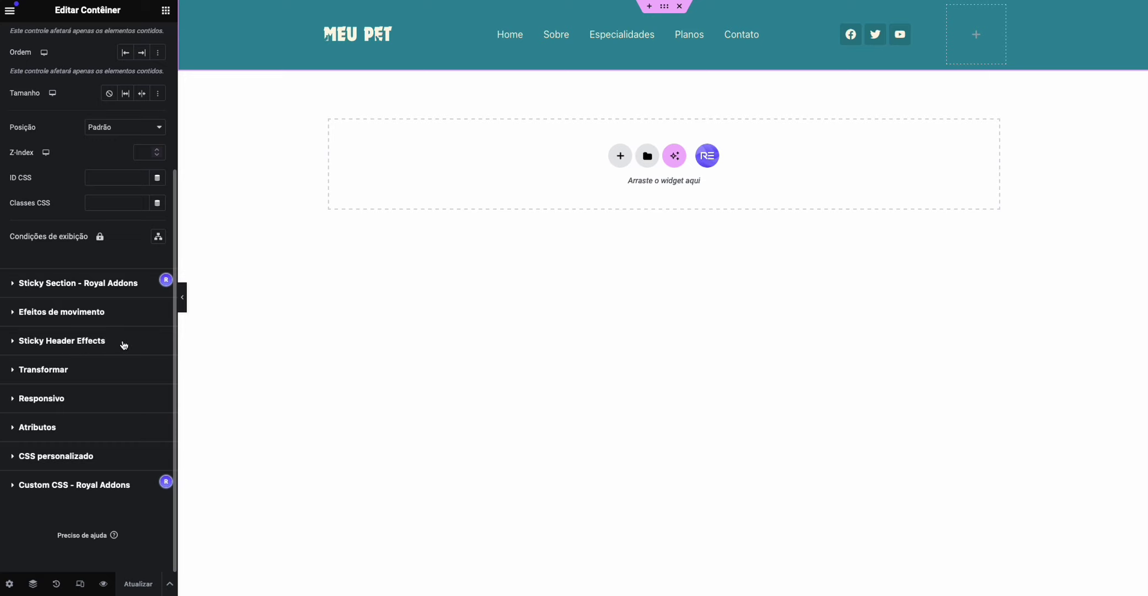
{"action": "left_click", "coordinate": [125, 341]}
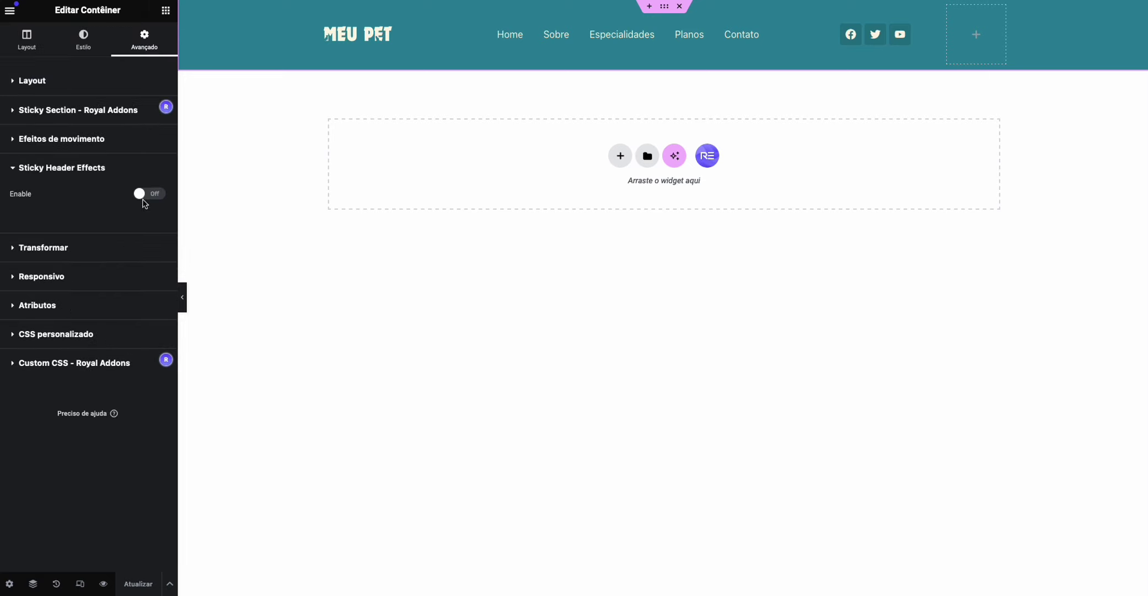
{"action": "left_click", "coordinate": [145, 196]}
{"action": "scroll", "coordinate": [121, 442], "scroll_direction": "down", "scroll_amount": 1}
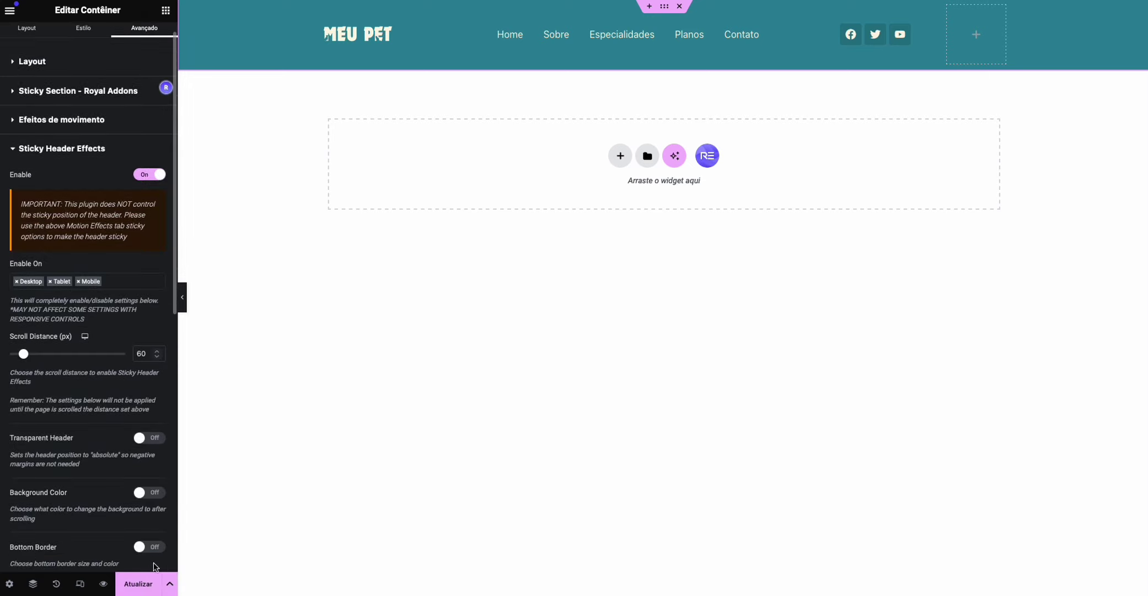
{"action": "left_click", "coordinate": [139, 584]}
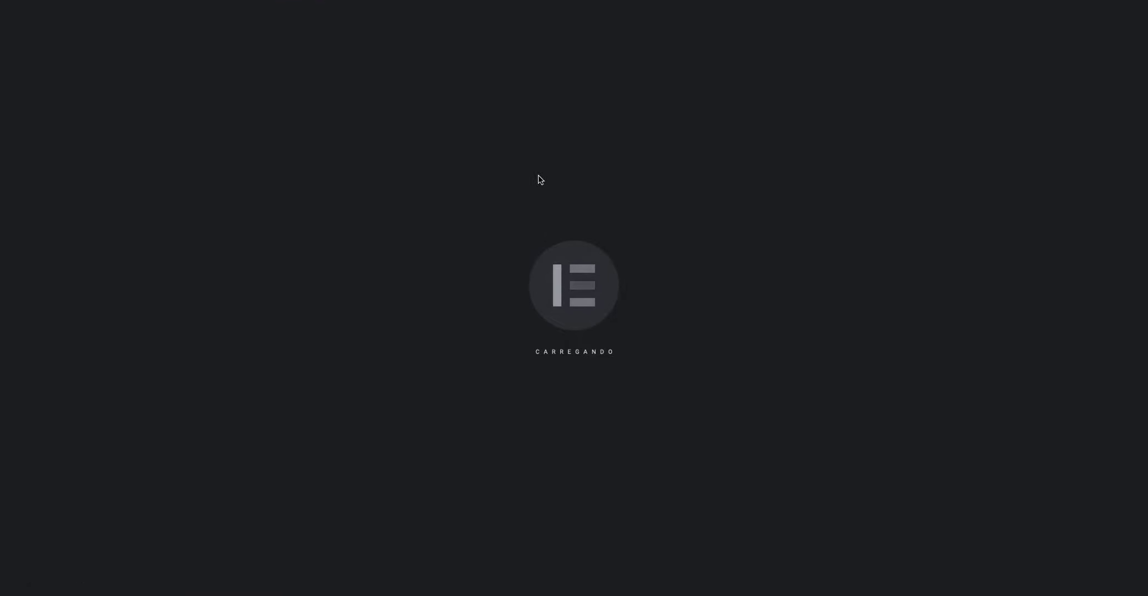
Examine how the header behaves over the Home page sections while scrolling through the reloaded page.
{"action": "scroll", "coordinate": [548, 179], "scroll_direction": "down", "scroll_amount": 10}
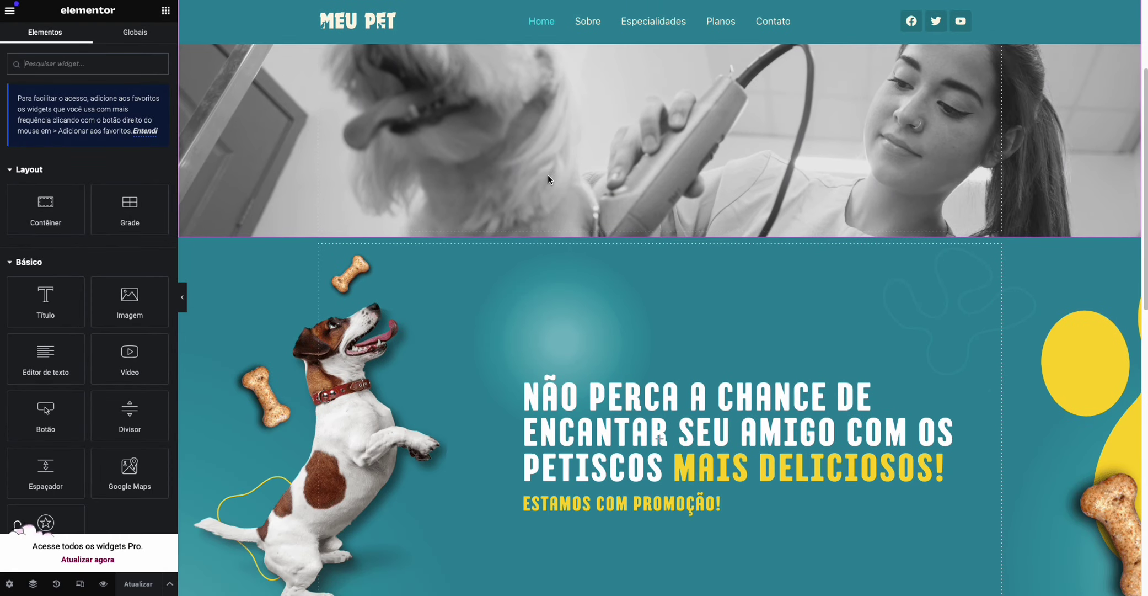
{"action": "scroll", "coordinate": [548, 179], "scroll_direction": "down", "scroll_amount": 3}
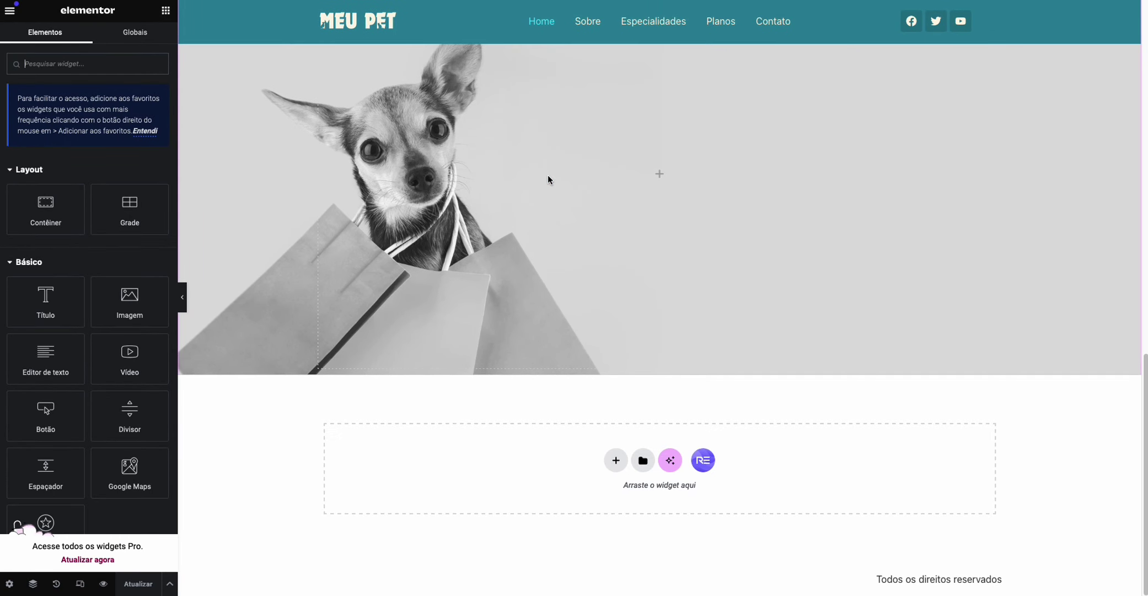
{"action": "scroll", "coordinate": [548, 179], "scroll_direction": "up", "scroll_amount": 10}
{"action": "scroll", "coordinate": [548, 175], "scroll_direction": "down", "scroll_amount": 10}
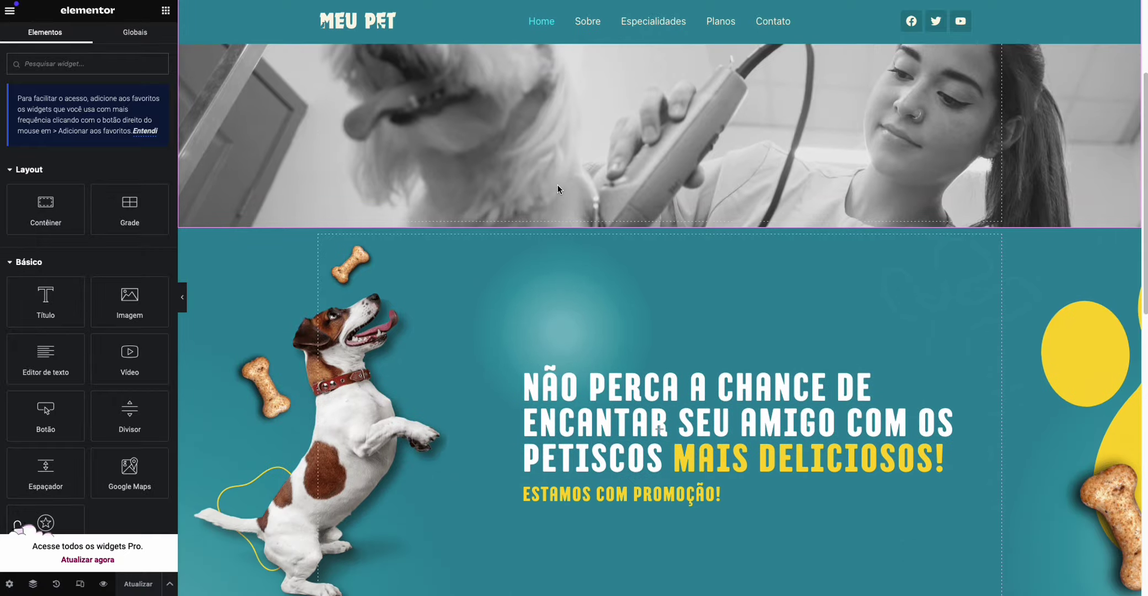
{"action": "scroll", "coordinate": [561, 193], "scroll_direction": "up", "scroll_amount": 10}
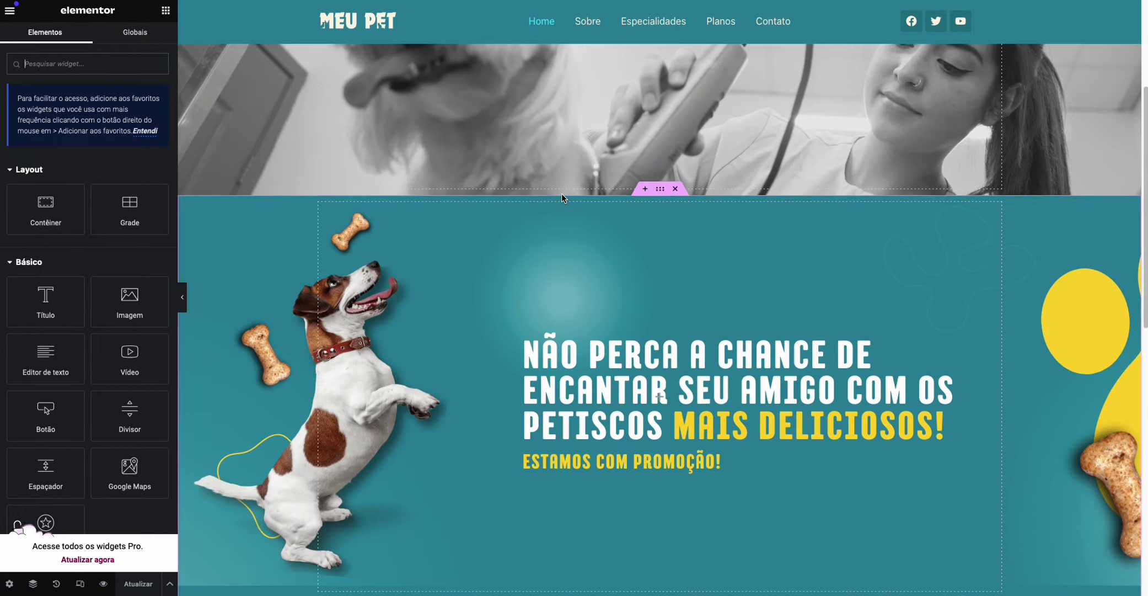
{"action": "scroll", "coordinate": [565, 191], "scroll_direction": "down", "scroll_amount": 4}
{"action": "scroll", "coordinate": [566, 189], "scroll_direction": "down", "scroll_amount": 5}
{"action": "scroll", "coordinate": [568, 189], "scroll_direction": "up", "scroll_amount": 10}
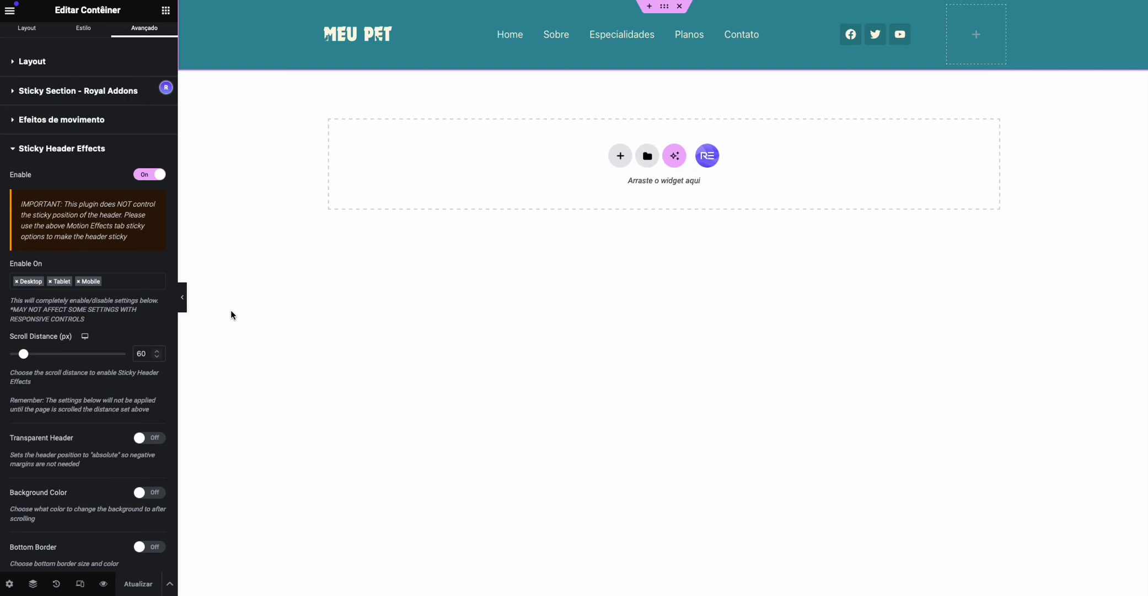
Turn on Transparent Header for the header template's container and check the header over the reloaded Home page's sections.
{"action": "left_click", "coordinate": [148, 440]}
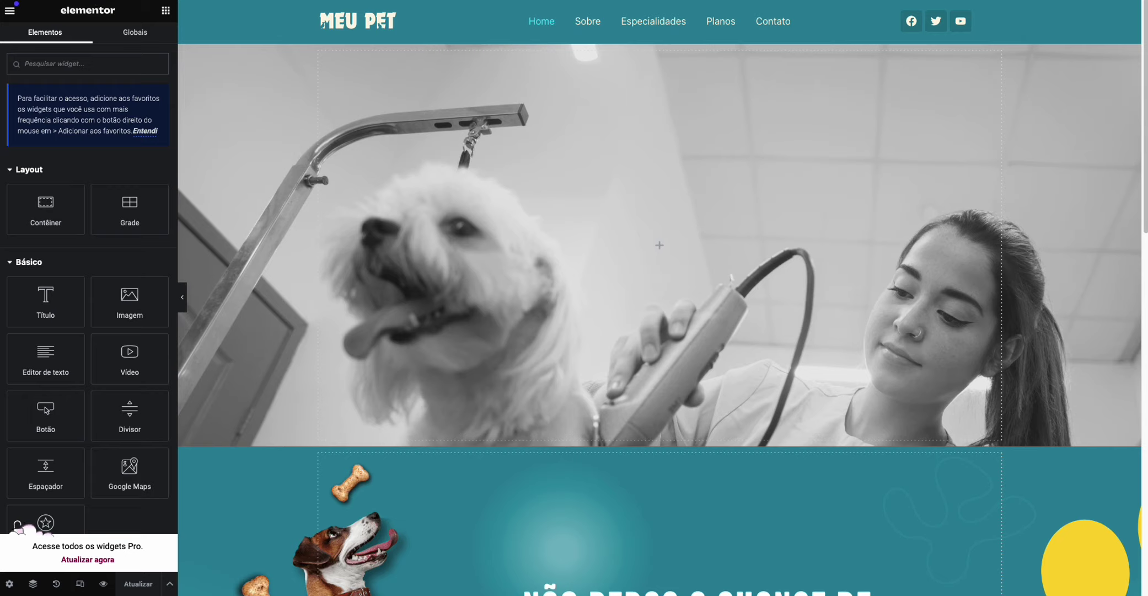
{"action": "left_click", "coordinate": [55, 0]}
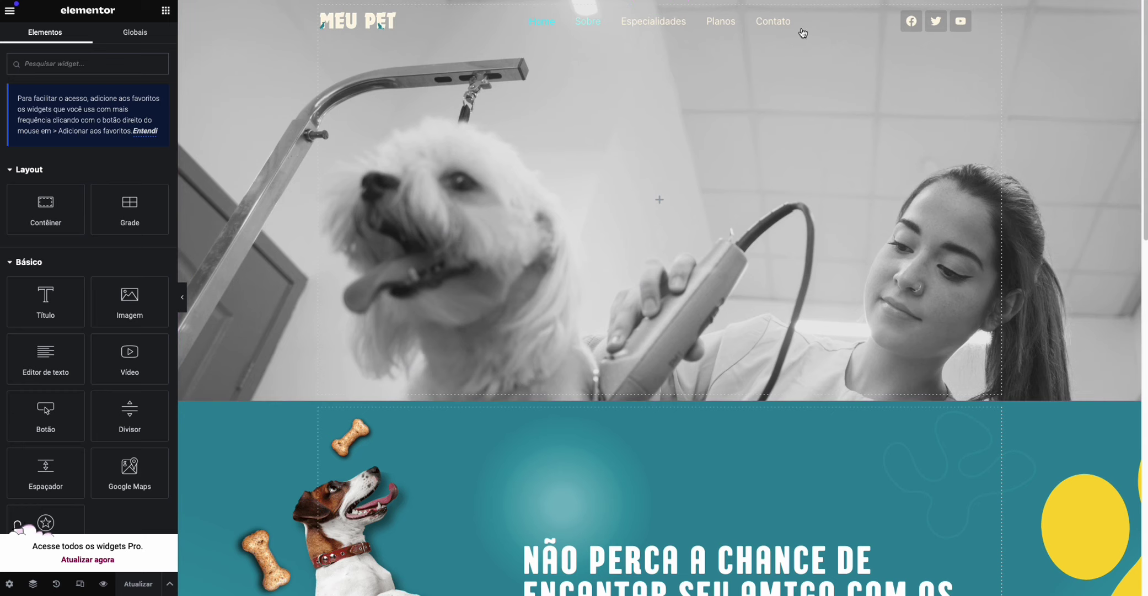
{"action": "scroll", "coordinate": [793, 75], "scroll_direction": "down", "scroll_amount": 10}
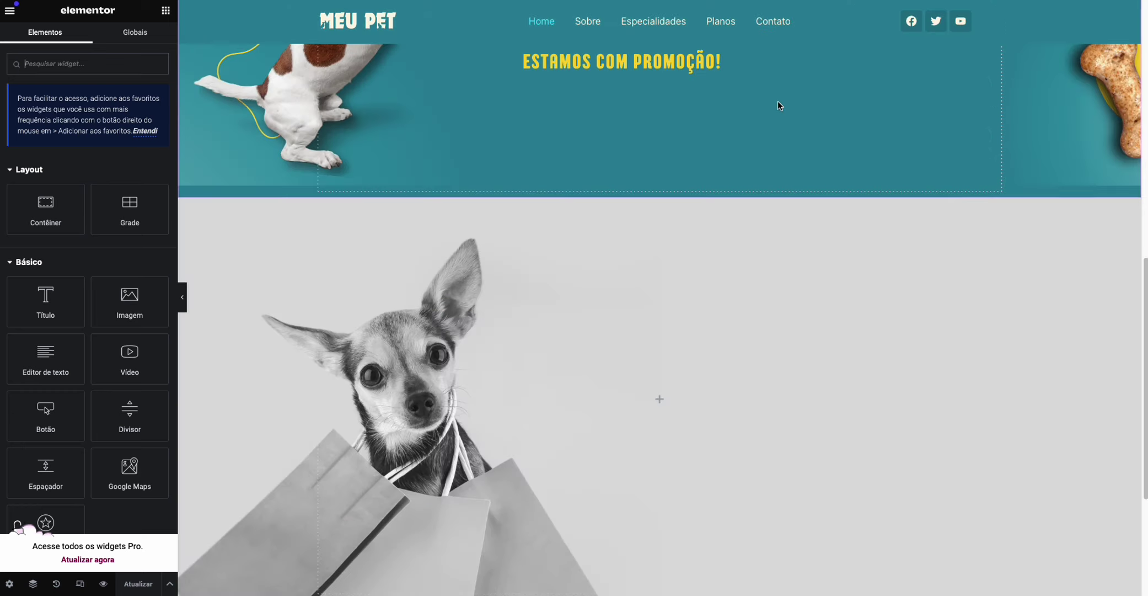
{"action": "scroll", "coordinate": [755, 116], "scroll_direction": "up", "scroll_amount": 10}
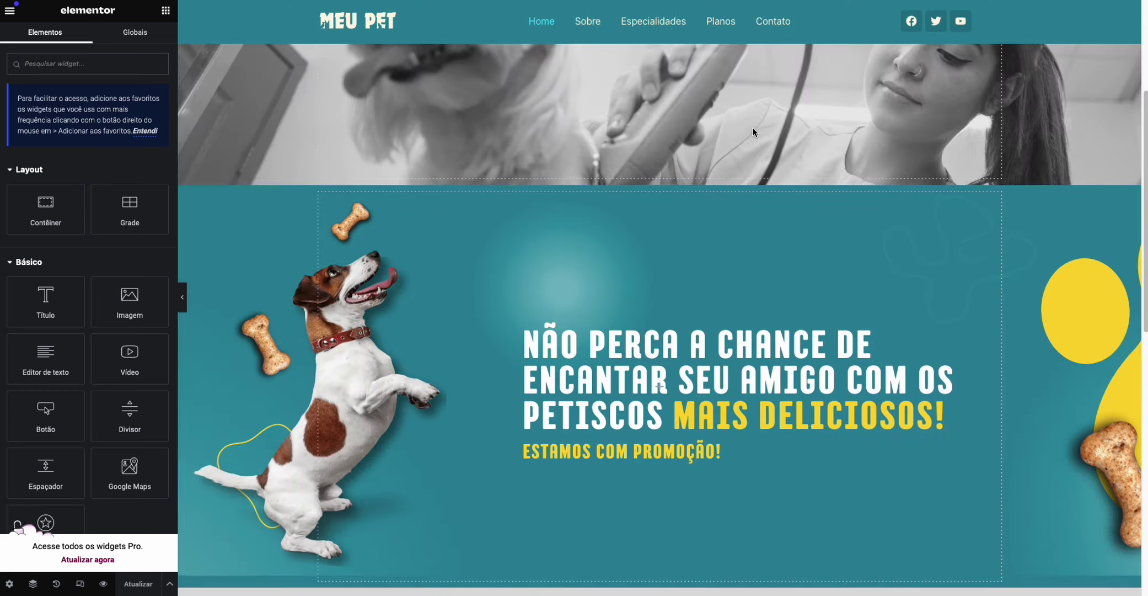
{"action": "scroll", "coordinate": [750, 133], "scroll_direction": "down", "scroll_amount": 10}
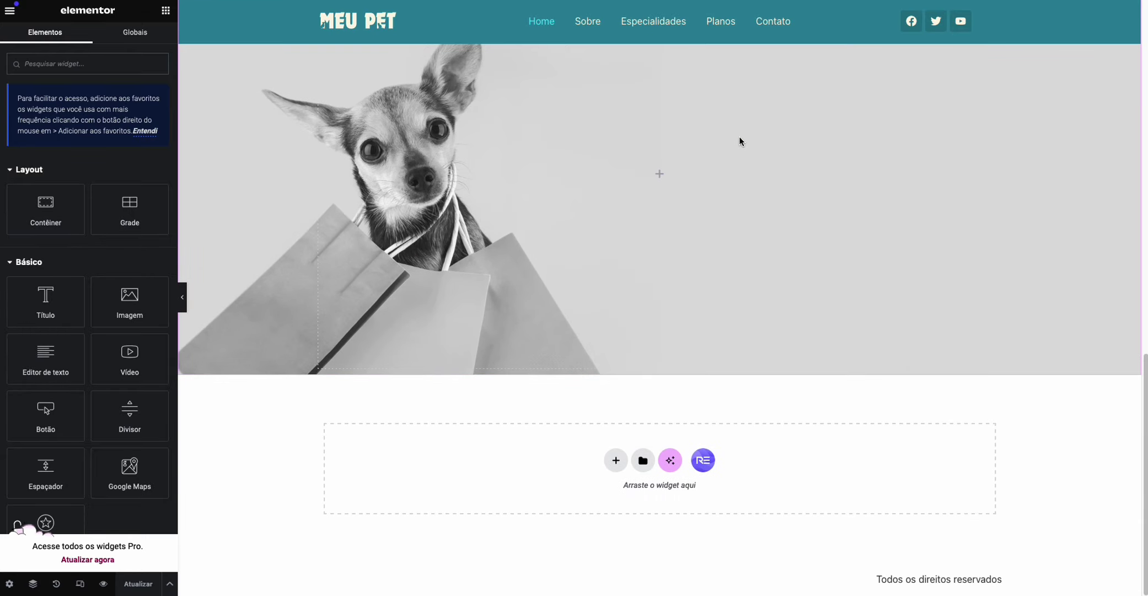
{"action": "scroll", "coordinate": [739, 138], "scroll_direction": "up", "scroll_amount": 5}
{"action": "scroll", "coordinate": [738, 139], "scroll_direction": "up", "scroll_amount": 5}
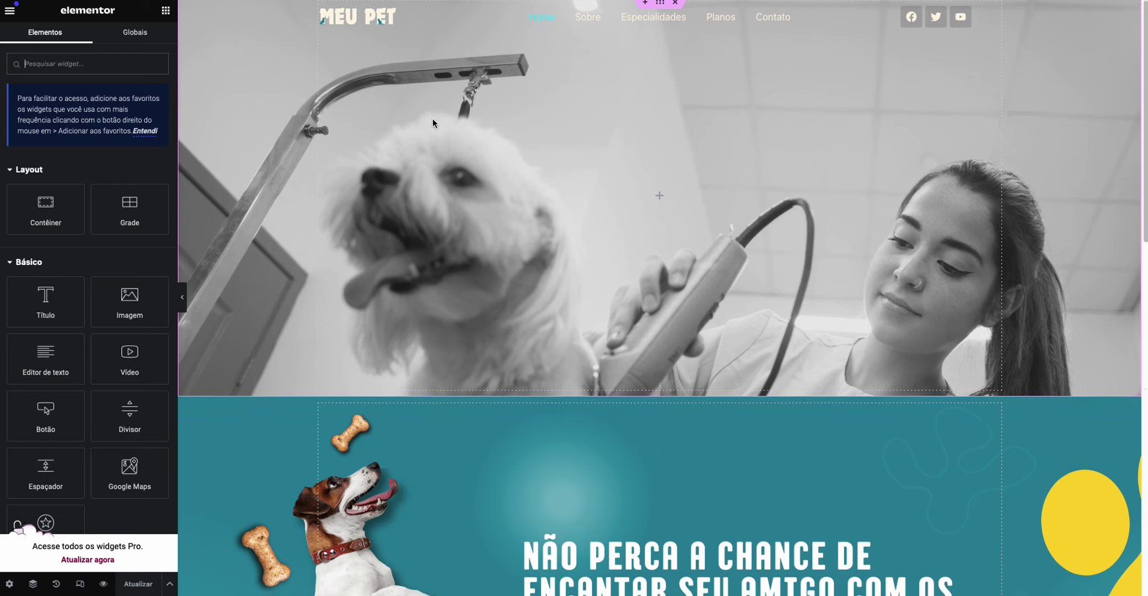
Move the teal promotional section above the dog-grooming section on the Home page, check it under the header, and save.
{"action": "left_click_drag", "start_coordinate": [662, 393], "coordinate": [686, 11]}
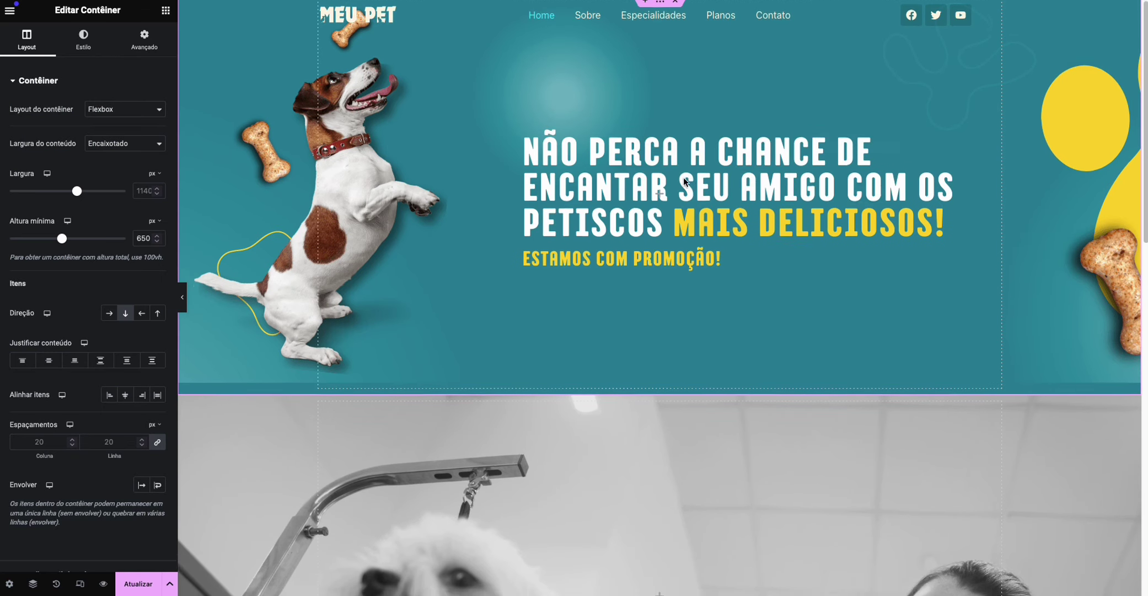
{"action": "scroll", "coordinate": [684, 182], "scroll_direction": "down", "scroll_amount": 2}
{"action": "scroll", "coordinate": [684, 182], "scroll_direction": "up", "scroll_amount": 2}
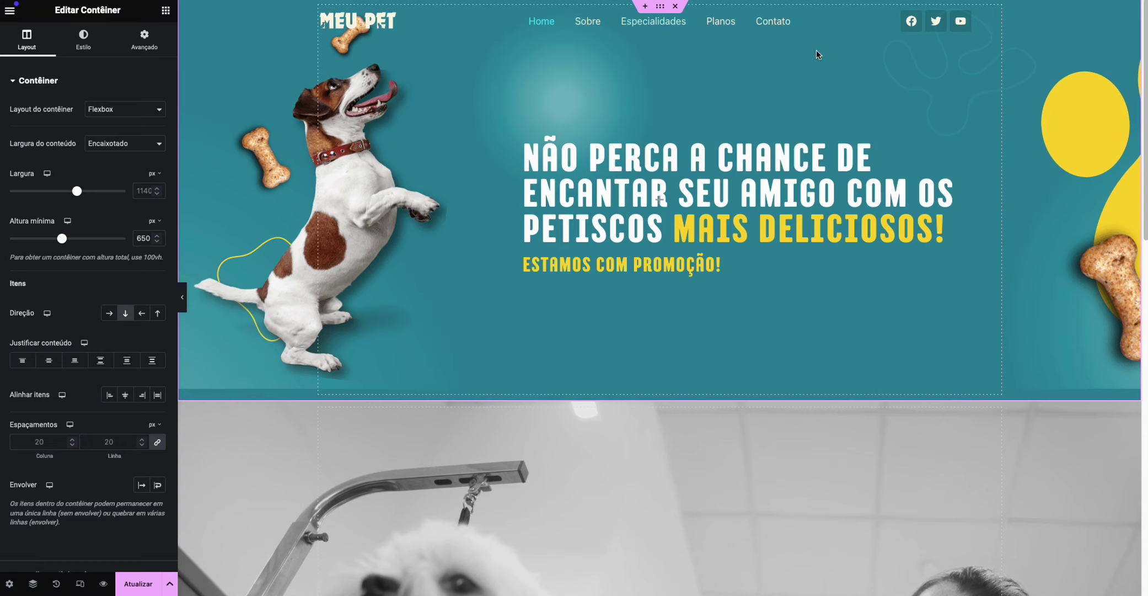
{"action": "scroll", "coordinate": [790, 136], "scroll_direction": "down", "scroll_amount": 2}
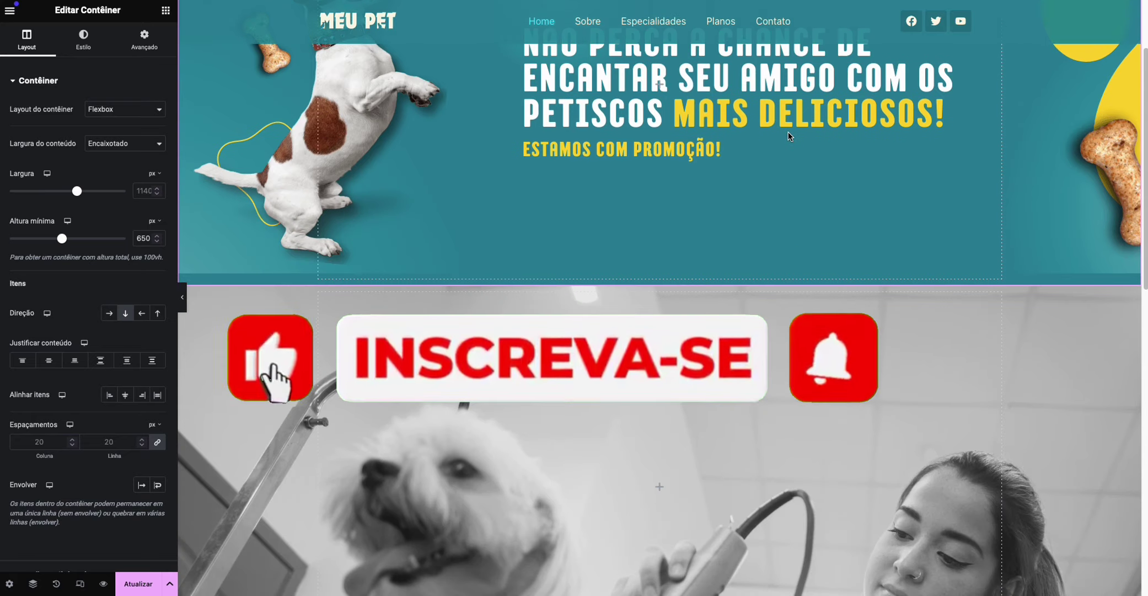
{"action": "scroll", "coordinate": [609, 79], "scroll_direction": "up", "scroll_amount": 2}
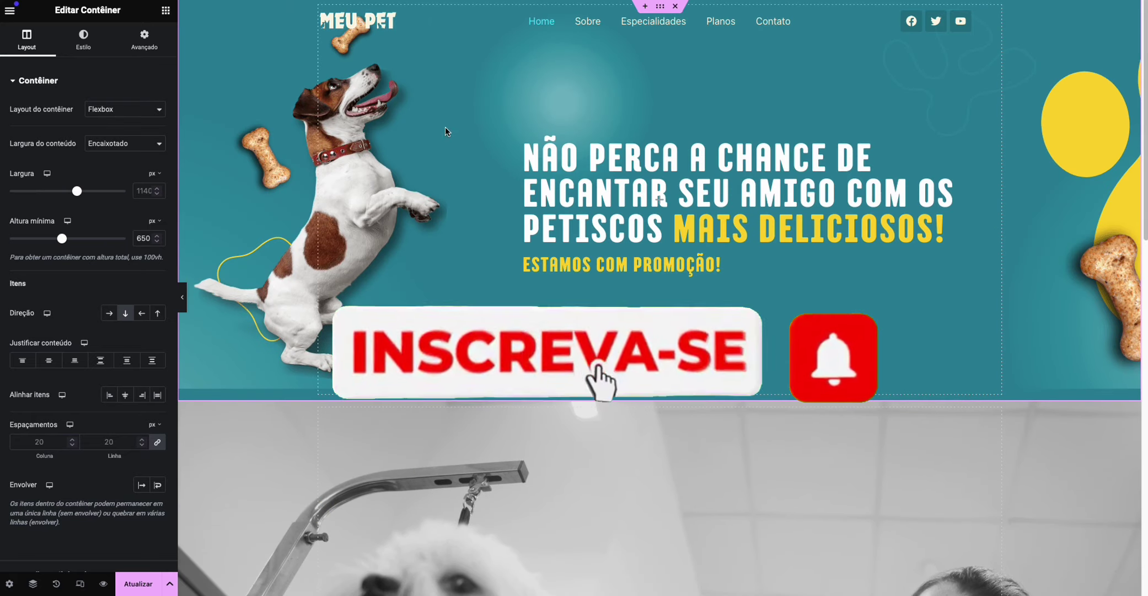
{"action": "scroll", "coordinate": [607, 130], "scroll_direction": "down", "scroll_amount": 2}
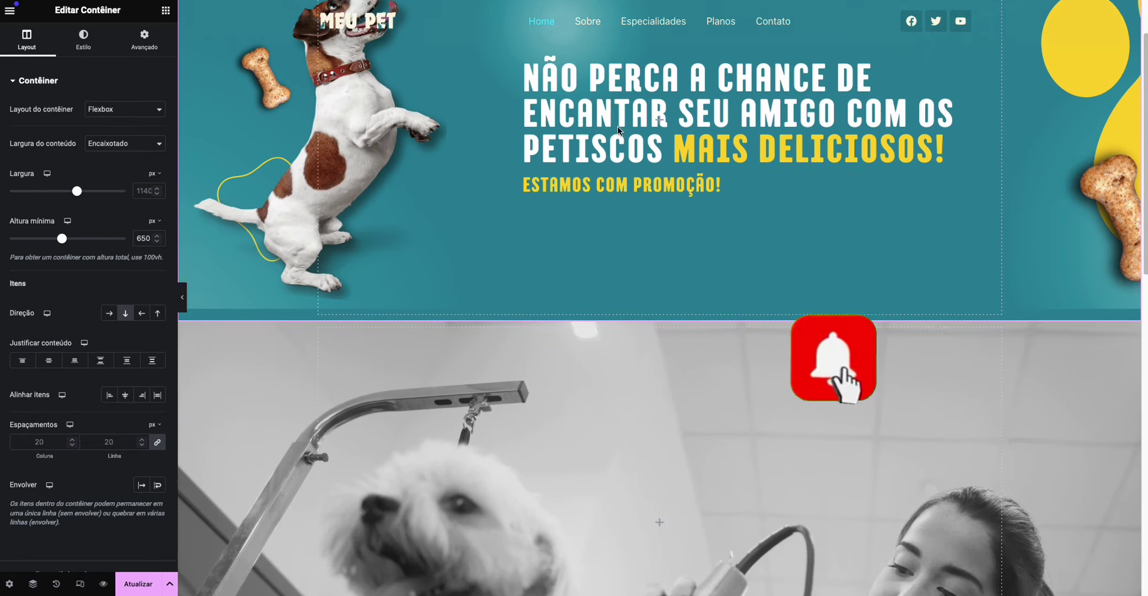
{"action": "scroll", "coordinate": [617, 126], "scroll_direction": "down", "scroll_amount": 10}
{"action": "scroll", "coordinate": [618, 126], "scroll_direction": "up", "scroll_amount": 12}
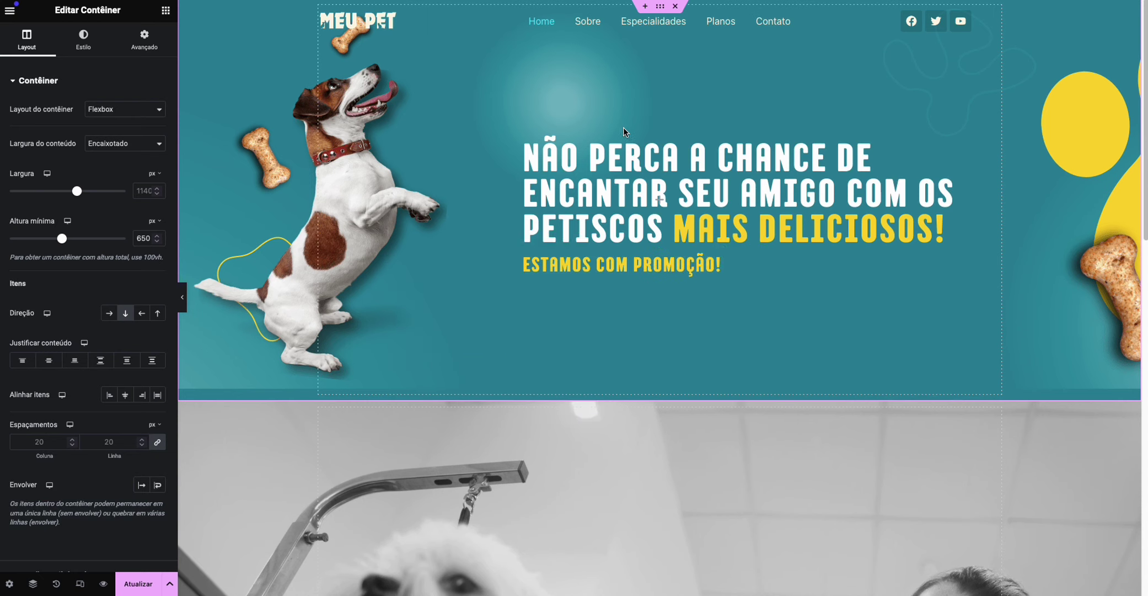
{"action": "left_click", "coordinate": [140, 585]}
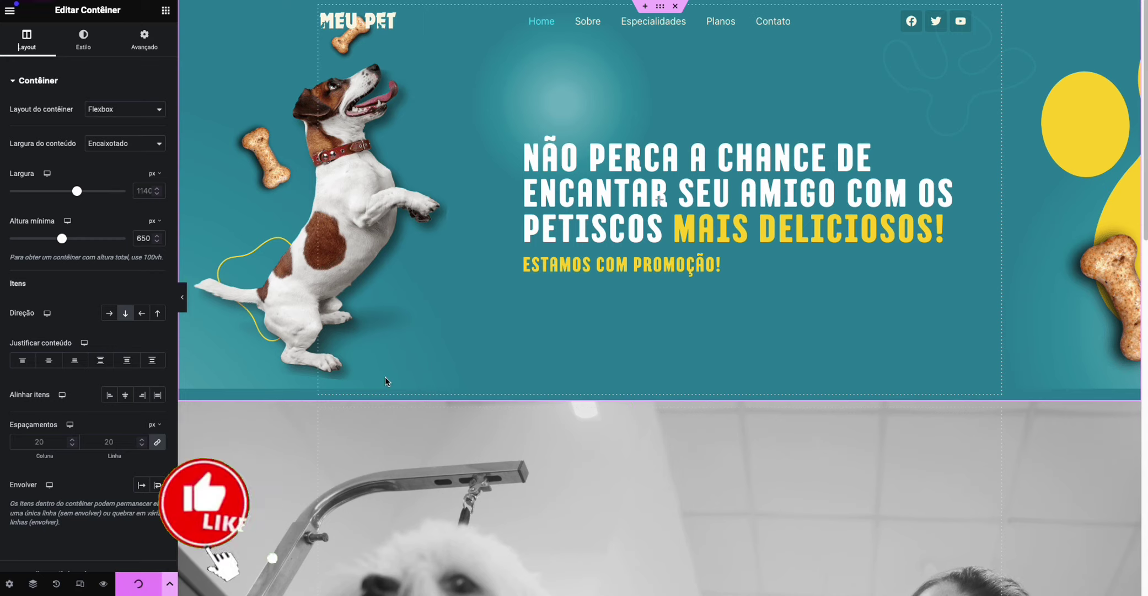